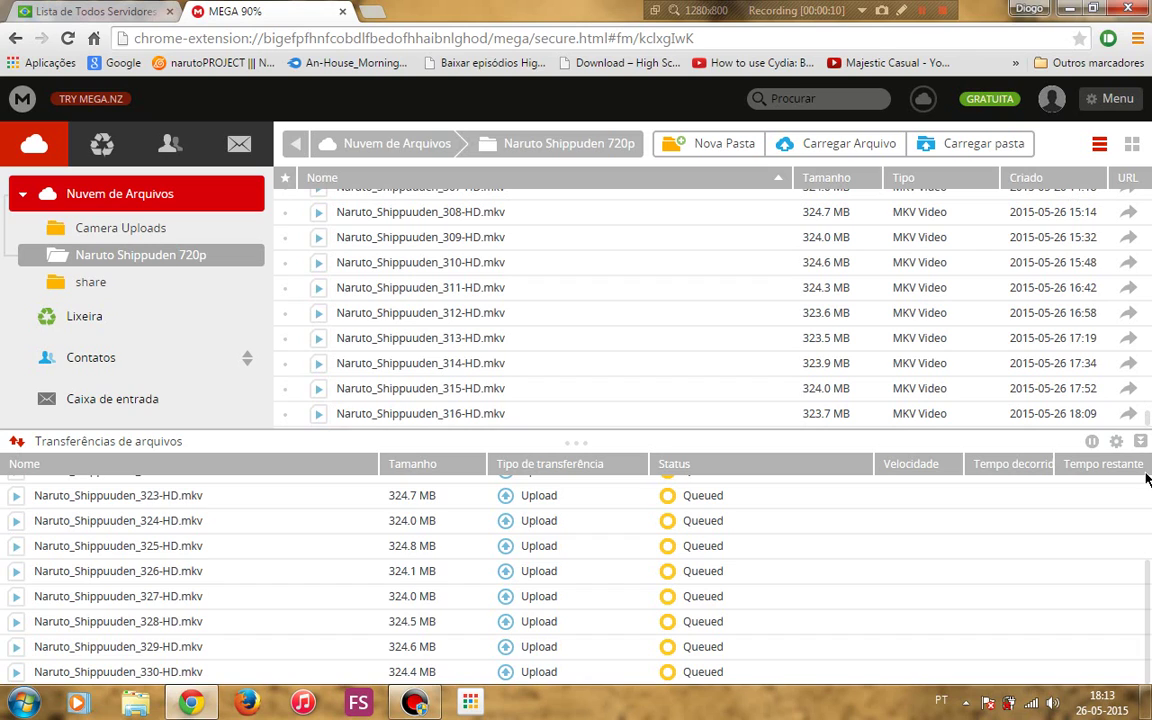
- Review the file transfer queue from its start and check the account's storage and bandwidth usage
{"action": "left_click", "coordinate": [1146, 598]}
{"action": "left_click_drag", "start_coordinate": [1146, 598], "coordinate": [1136, 486]}
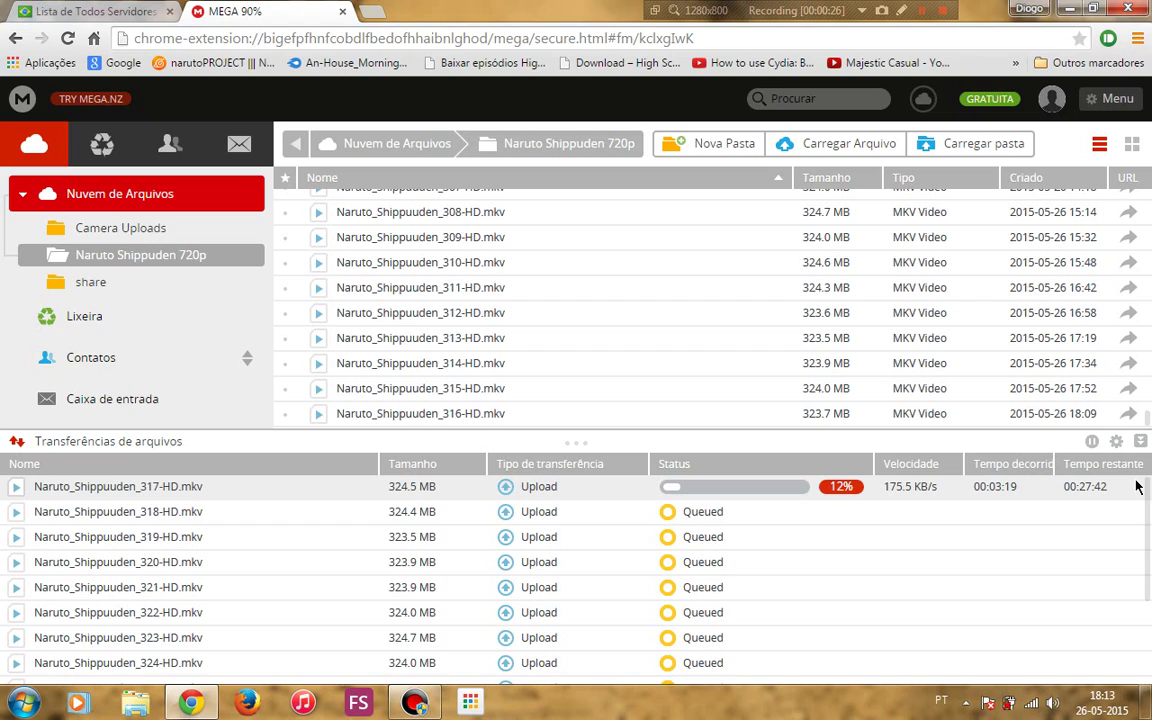
{"action": "left_click", "coordinate": [980, 100]}
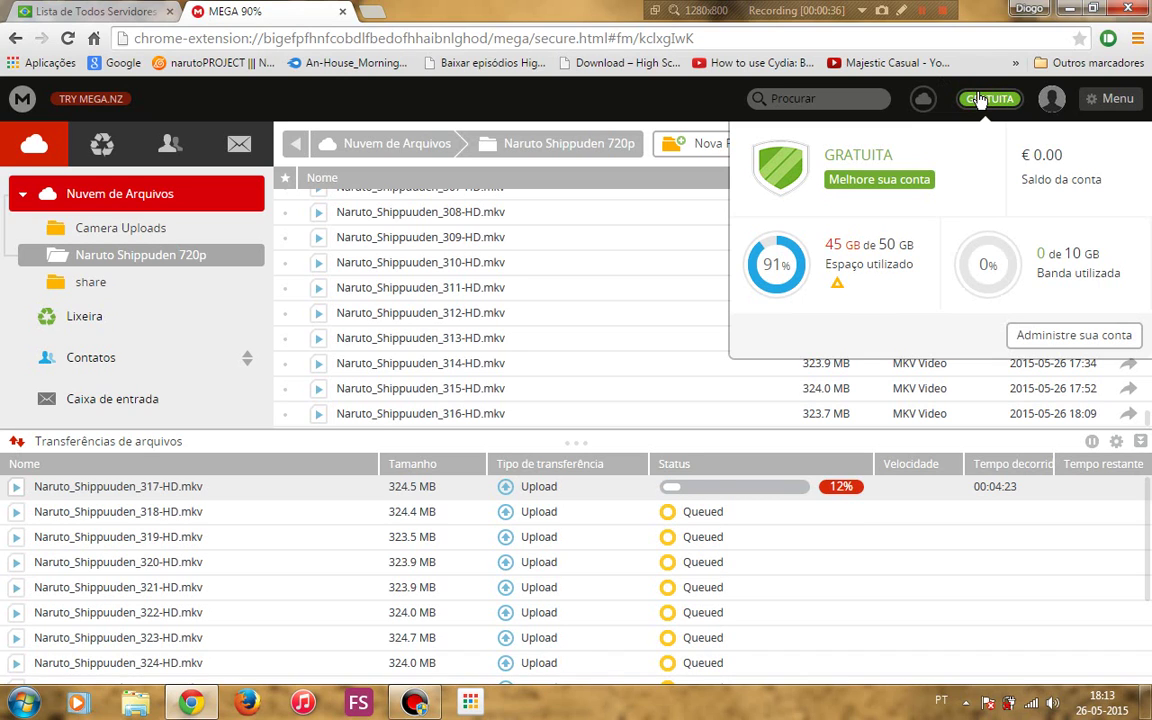
{"action": "left_click", "coordinate": [980, 100]}
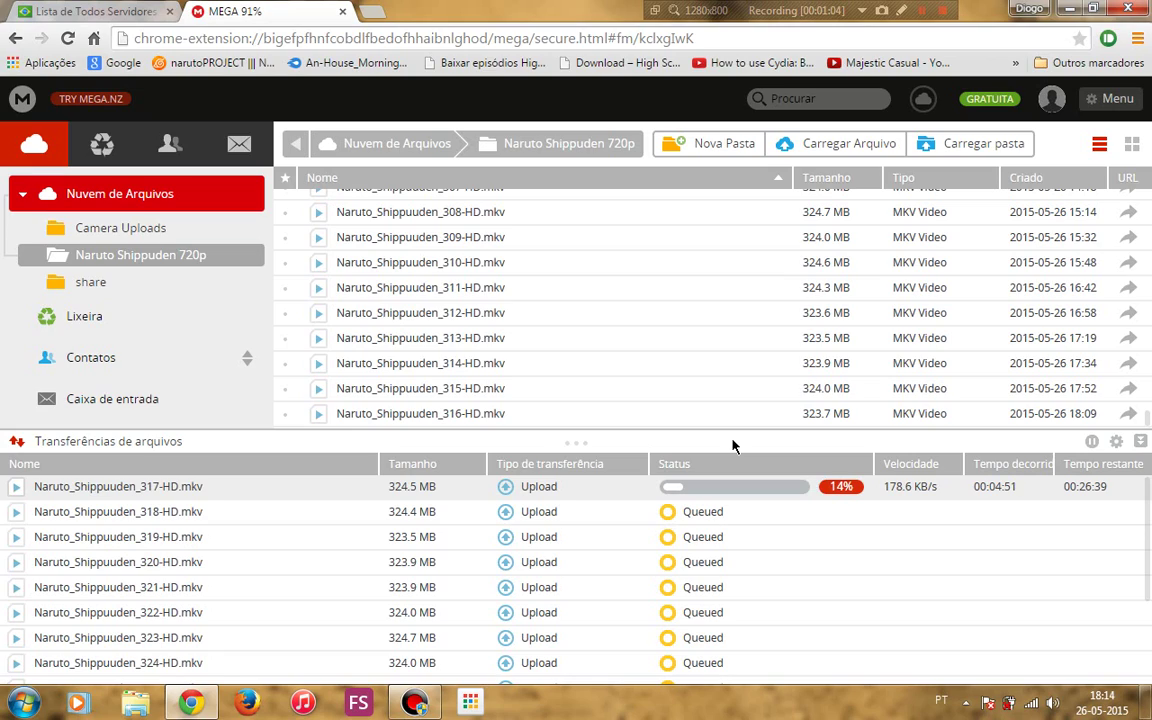
- Show the desktop and advance the wallpaper to the next background twice
{"action": "left_click", "coordinate": [1070, 14]}
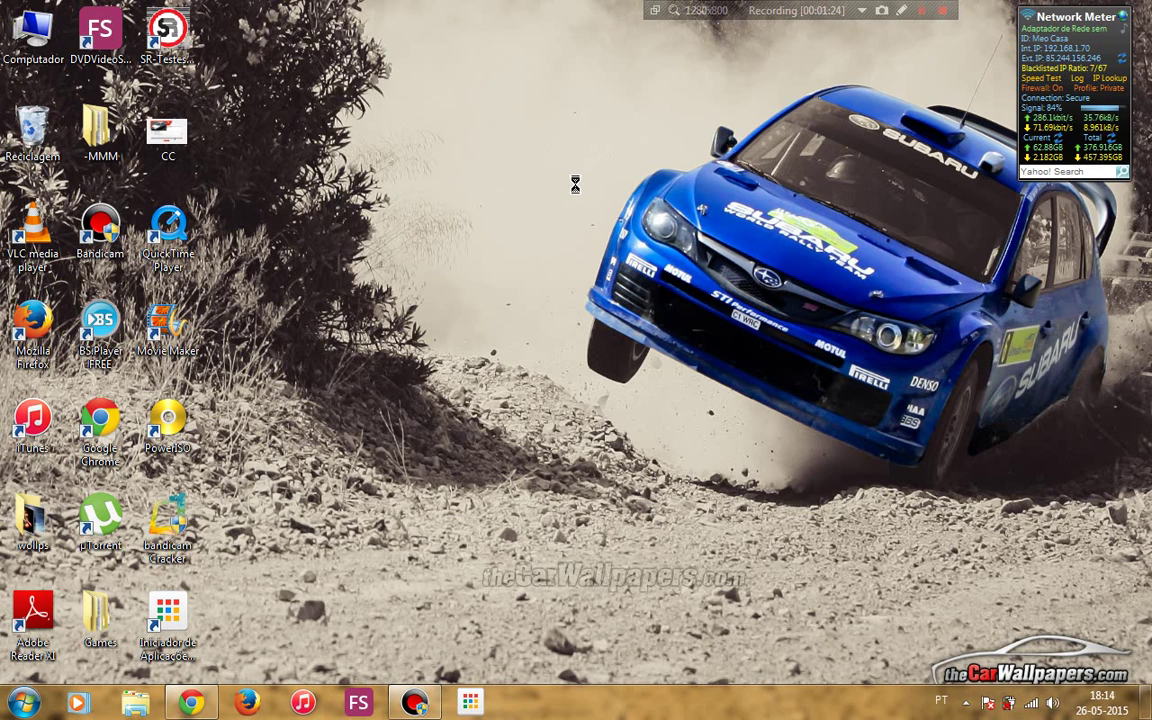
{"action": "right_click", "coordinate": [576, 186]}
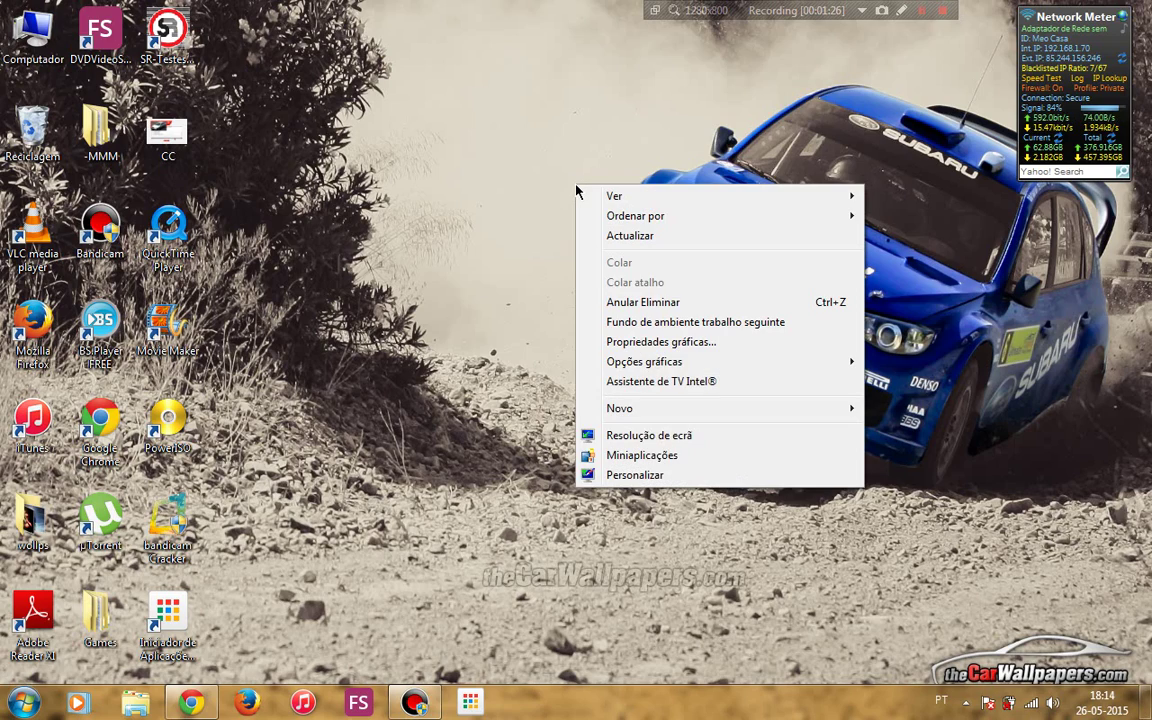
{"action": "left_click", "coordinate": [663, 324]}
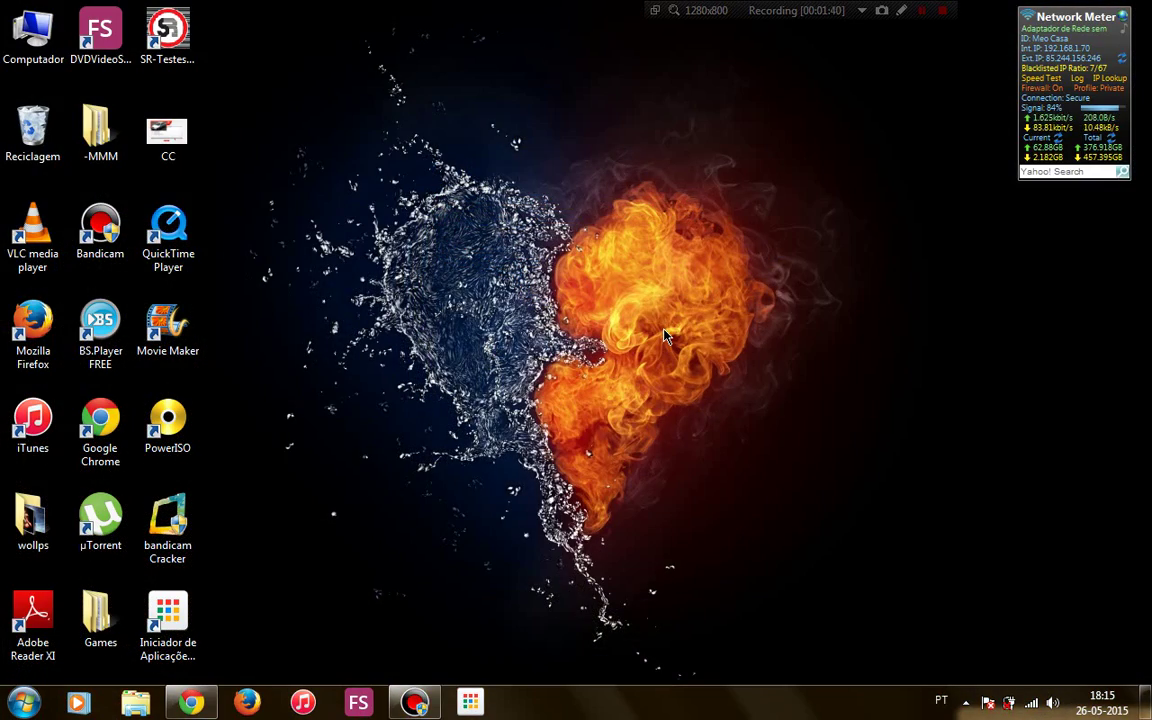
{"action": "right_click", "coordinate": [667, 336]}
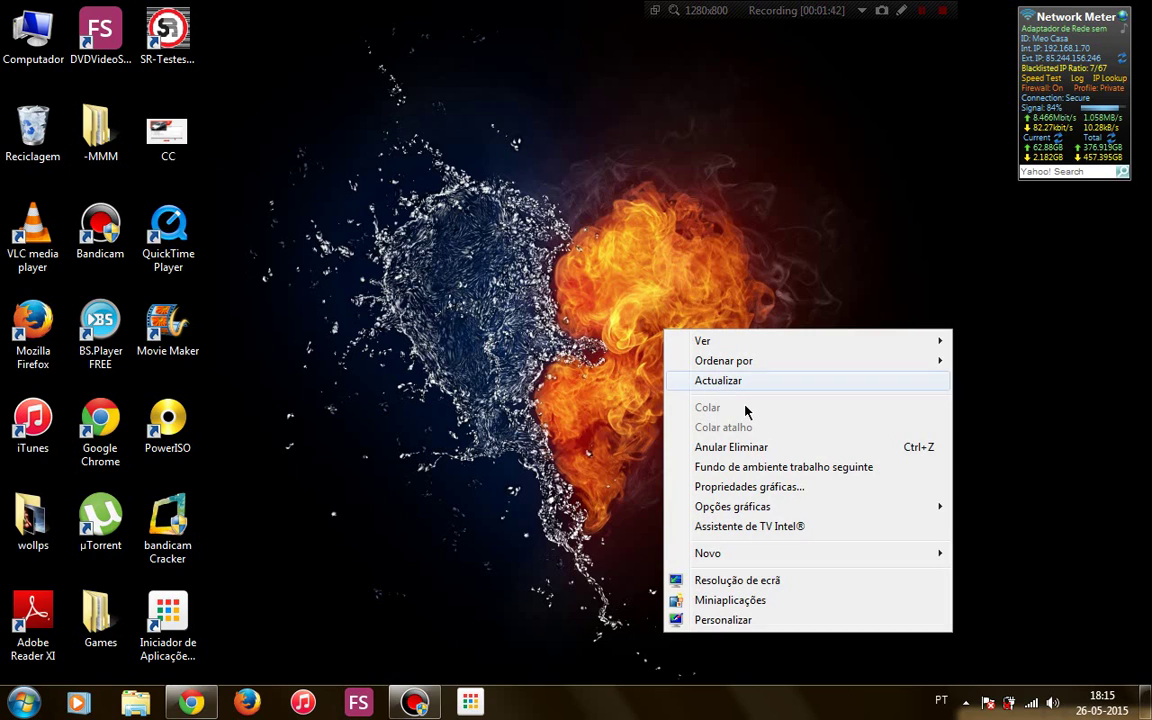
{"action": "left_click", "coordinate": [761, 470]}
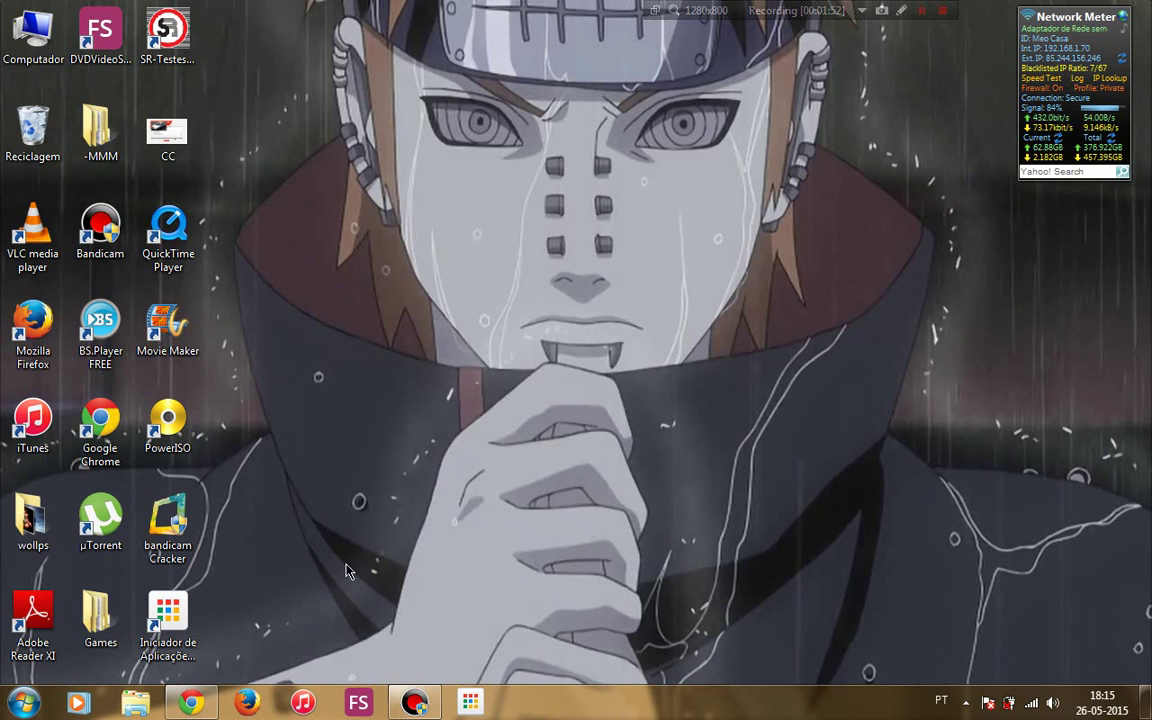
- Switch back to Chrome and bring up the beginning of the complete server list on the Hipercontas page
{"action": "left_click", "coordinate": [192, 703]}
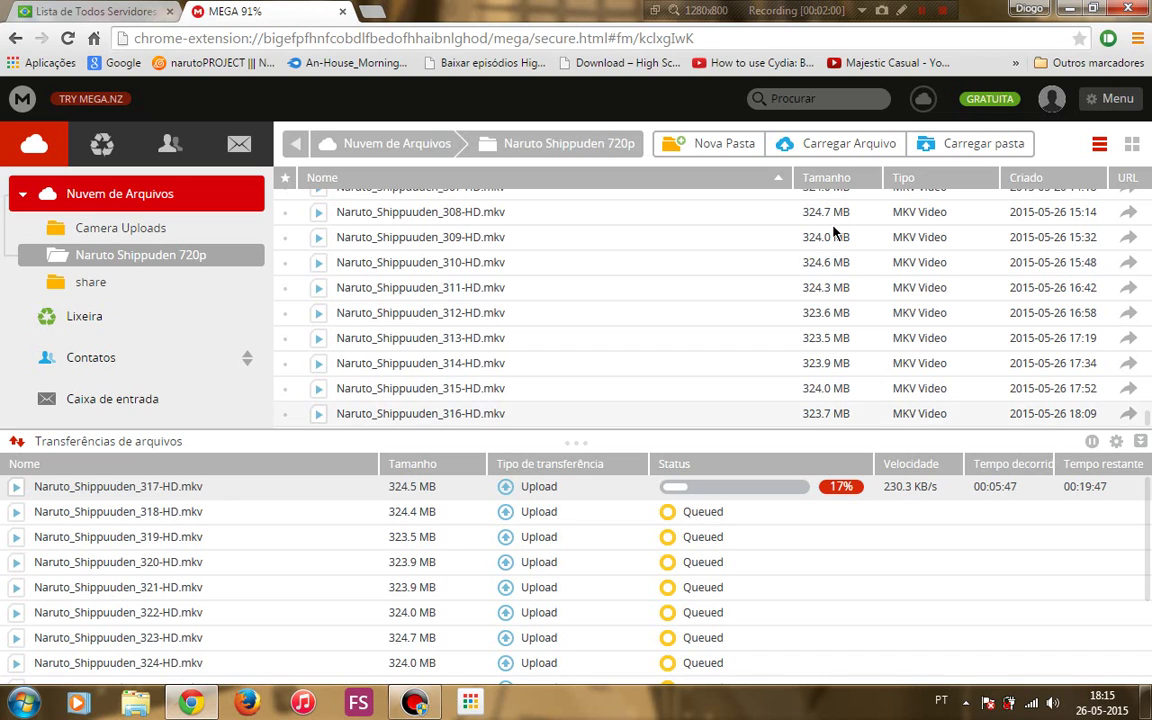
{"action": "left_click", "coordinate": [1070, 10]}
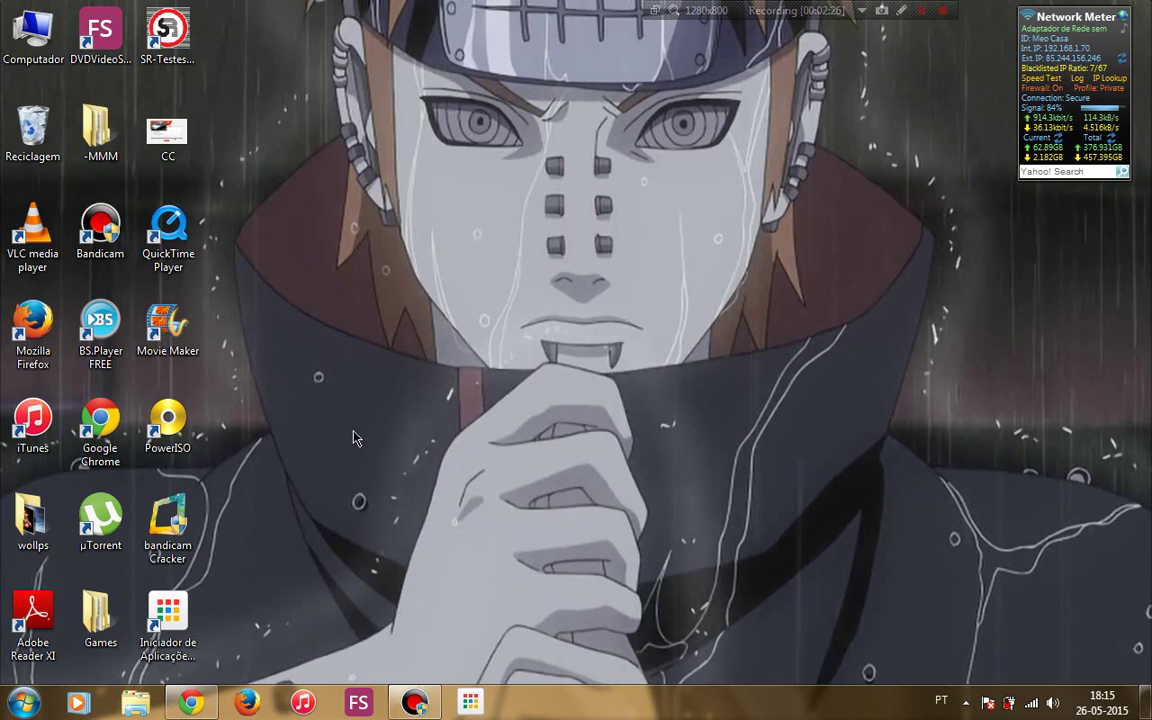
{"action": "left_click", "coordinate": [180, 708]}
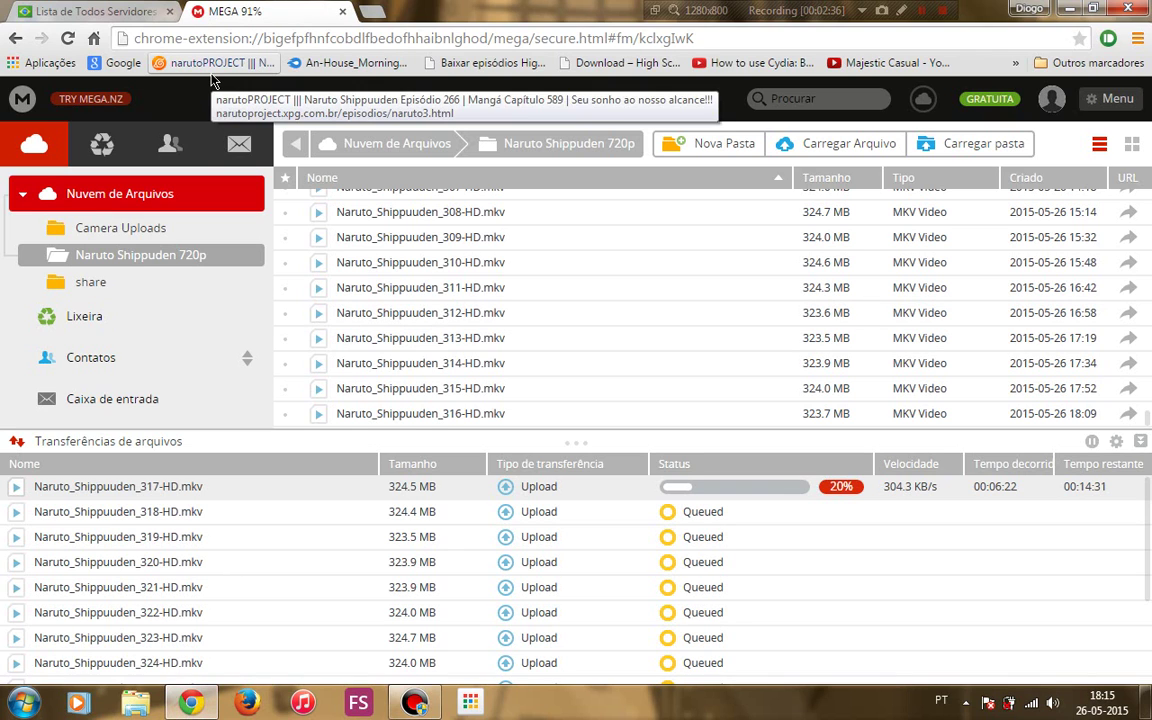
{"action": "left_click", "coordinate": [118, 19]}
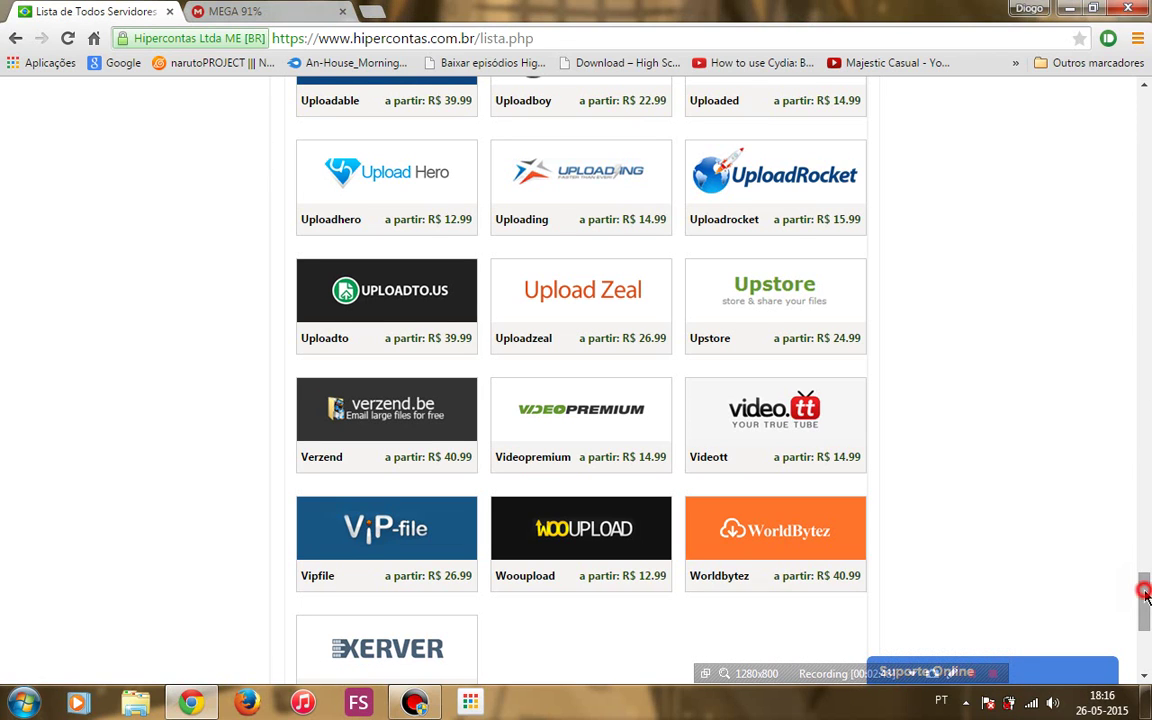
{"action": "scroll", "coordinate": [1143, 441], "scroll_direction": "up", "scroll_amount": 1}
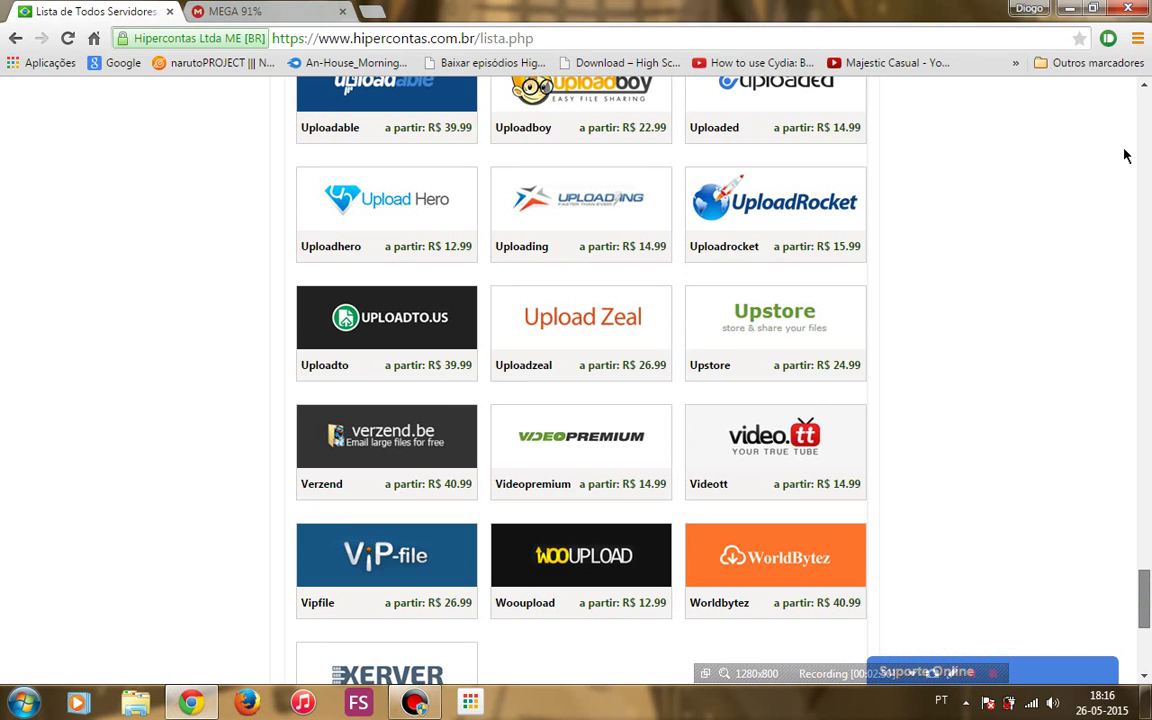
{"action": "scroll", "coordinate": [1124, 155], "scroll_direction": "up", "scroll_amount": 10}
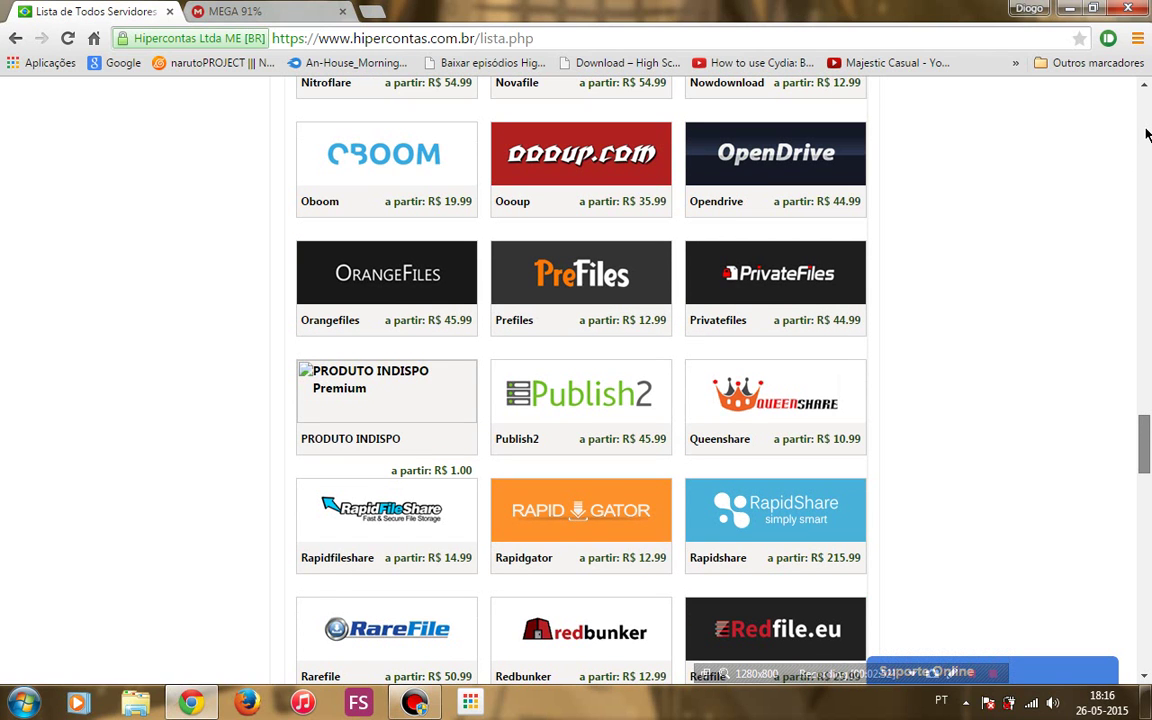
{"action": "scroll", "coordinate": [1147, 135], "scroll_direction": "up", "scroll_amount": 12}
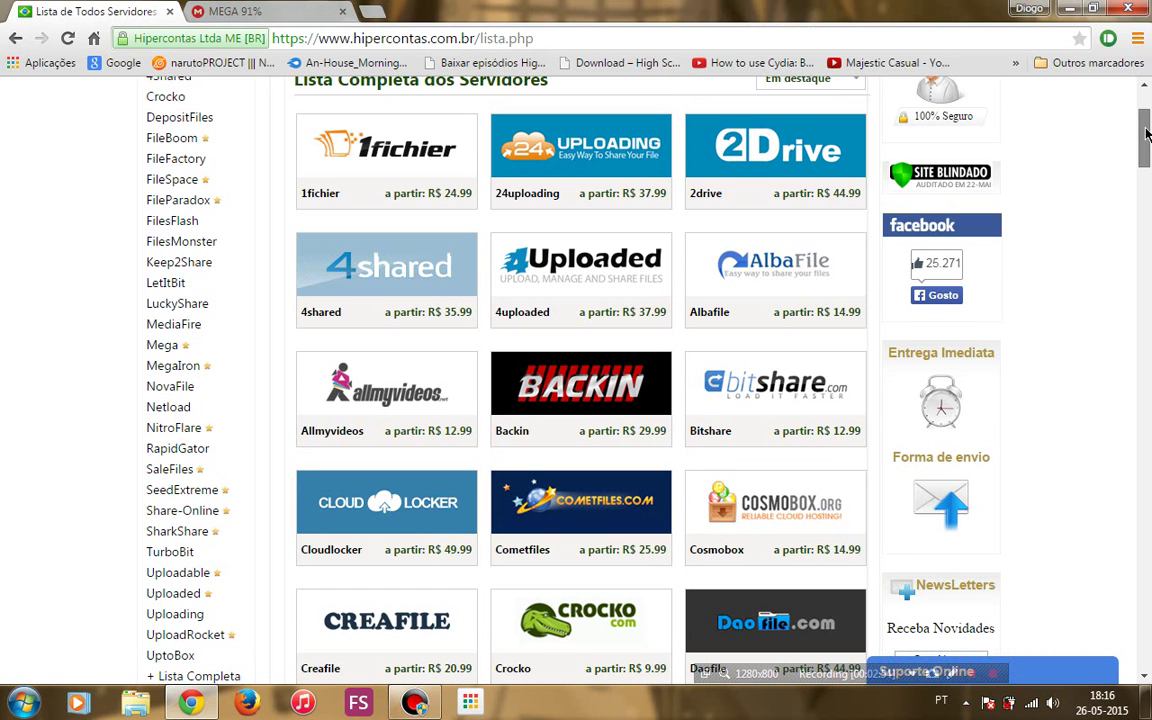
{"action": "scroll", "coordinate": [1147, 135], "scroll_direction": "up", "scroll_amount": 1}
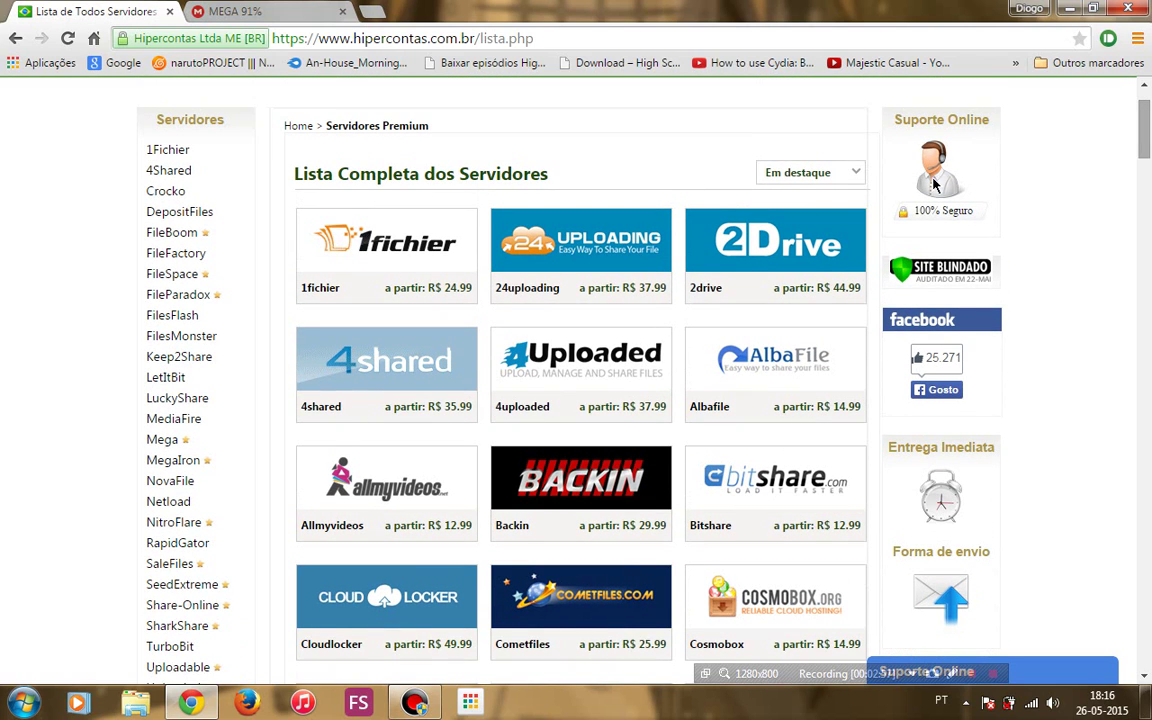
- Open the 1fichier, 24uploading, 2drive and 4shared server pages in new tabs
{"action": "left_click", "coordinate": [380, 266]}
{"action": "right_click", "coordinate": [380, 262]}
{"action": "left_click", "coordinate": [440, 269]}
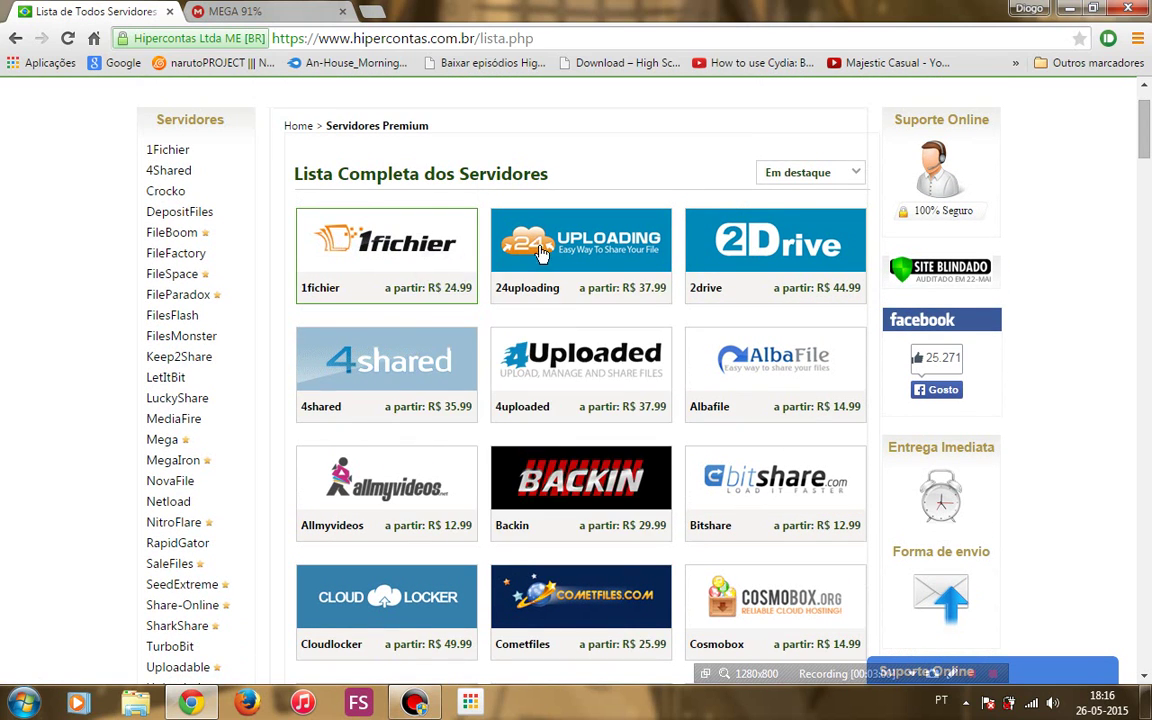
{"action": "right_click", "coordinate": [550, 250]}
{"action": "left_click", "coordinate": [600, 258]}
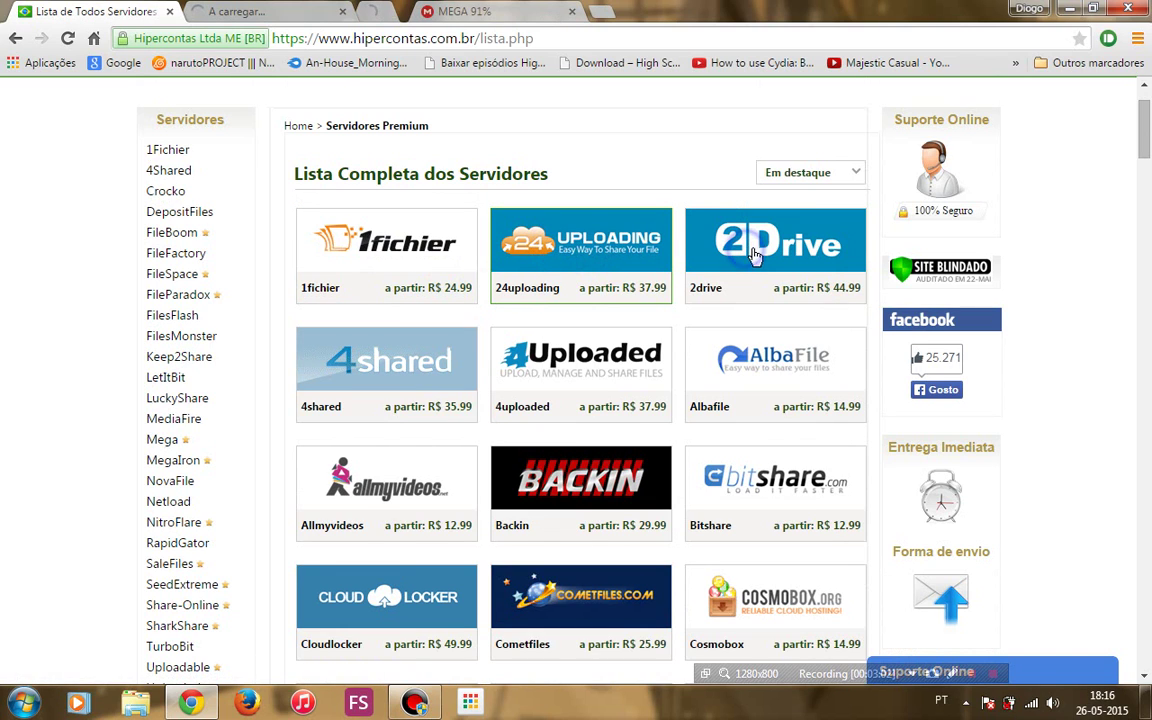
{"action": "right_click", "coordinate": [797, 258]}
{"action": "left_click", "coordinate": [810, 260]}
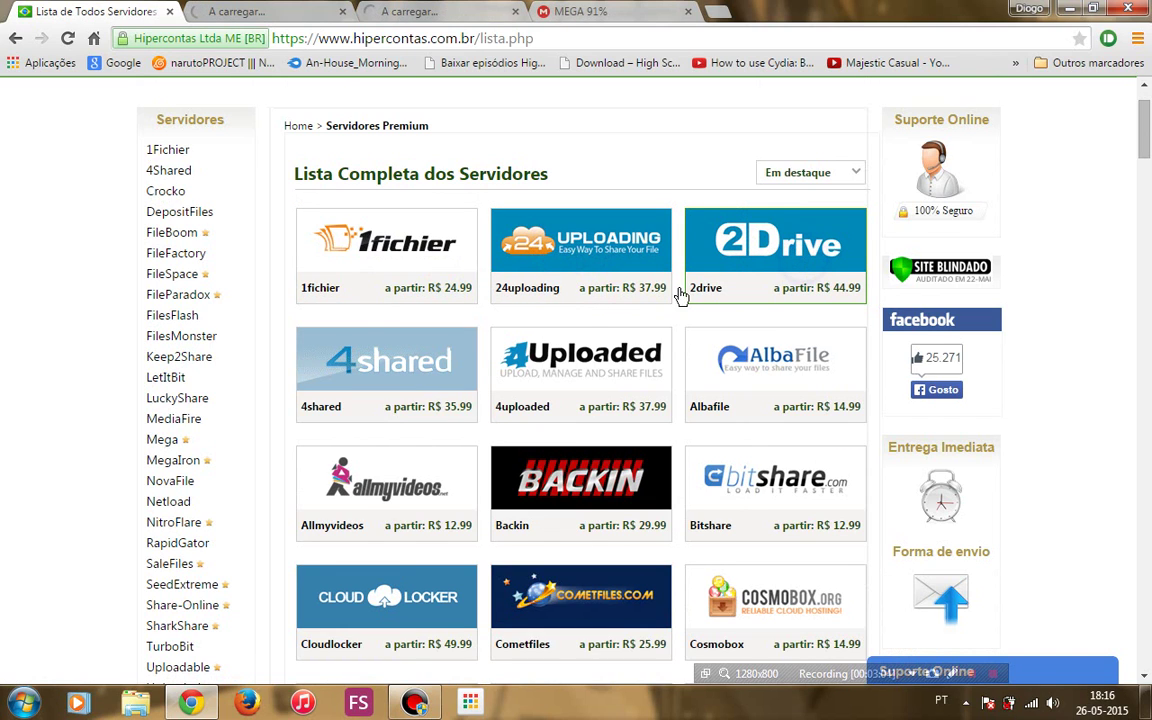
{"action": "right_click", "coordinate": [395, 358]}
{"action": "left_click", "coordinate": [408, 370]}
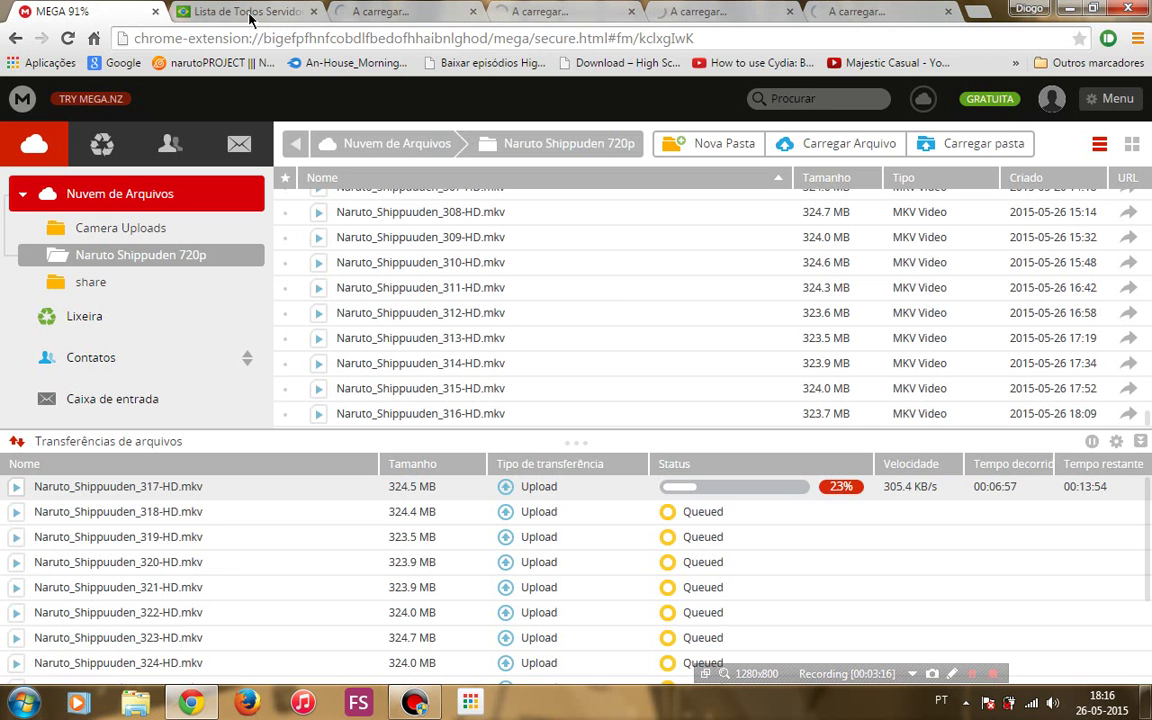
- Return to the Hipercontas server list and open the 4uploaded and Albafile pages in new tabs
{"action": "left_click", "coordinate": [246, 14]}
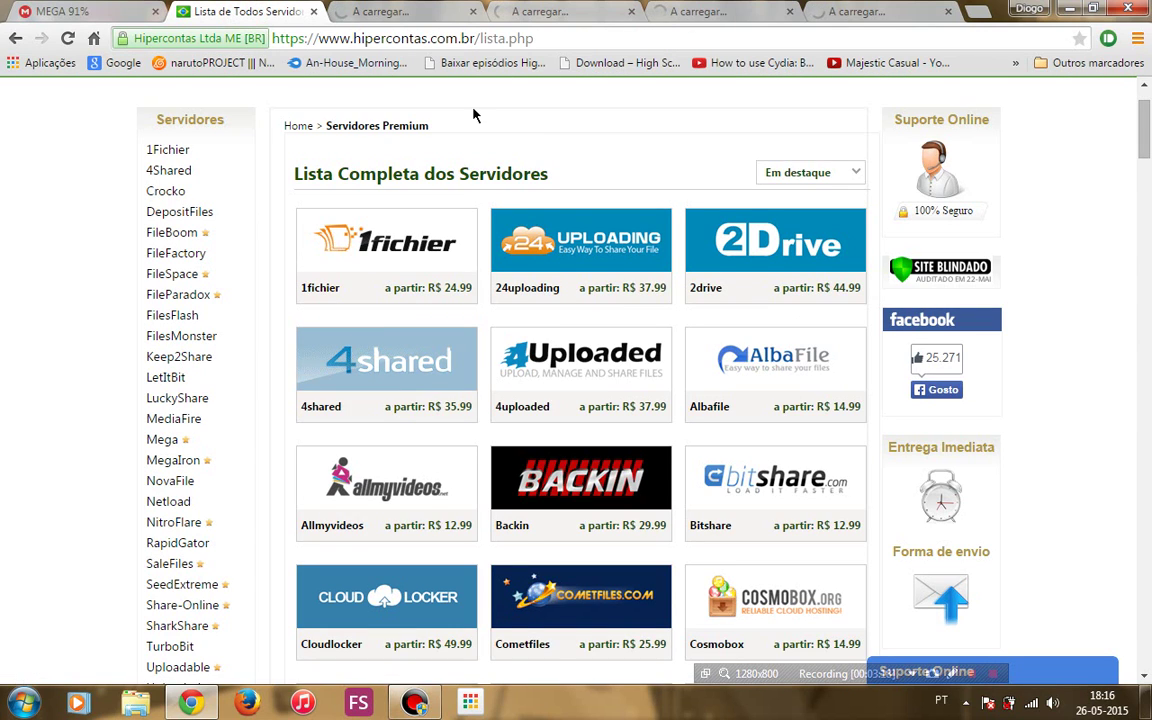
{"action": "right_click", "coordinate": [551, 366]}
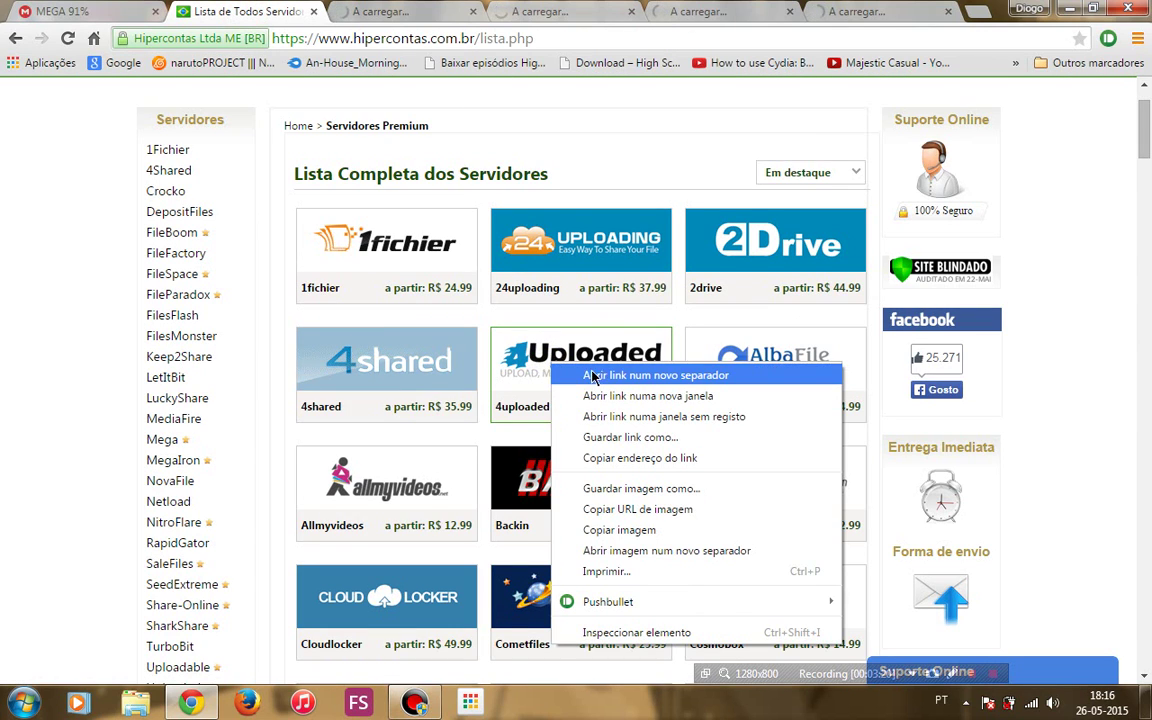
{"action": "left_click", "coordinate": [662, 376]}
{"action": "right_click", "coordinate": [735, 370]}
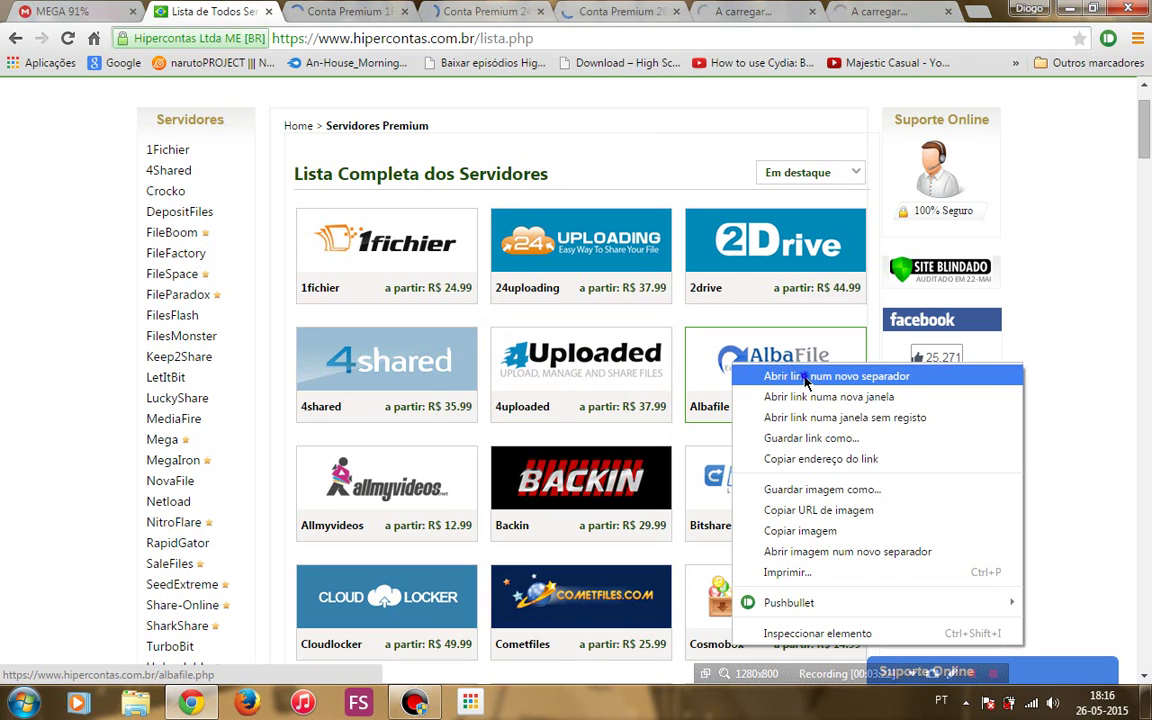
{"action": "left_click", "coordinate": [805, 375]}
- Open the Allmyvideos, Backin and Bitshare server pages in new tabs
{"action": "right_click", "coordinate": [403, 465]}
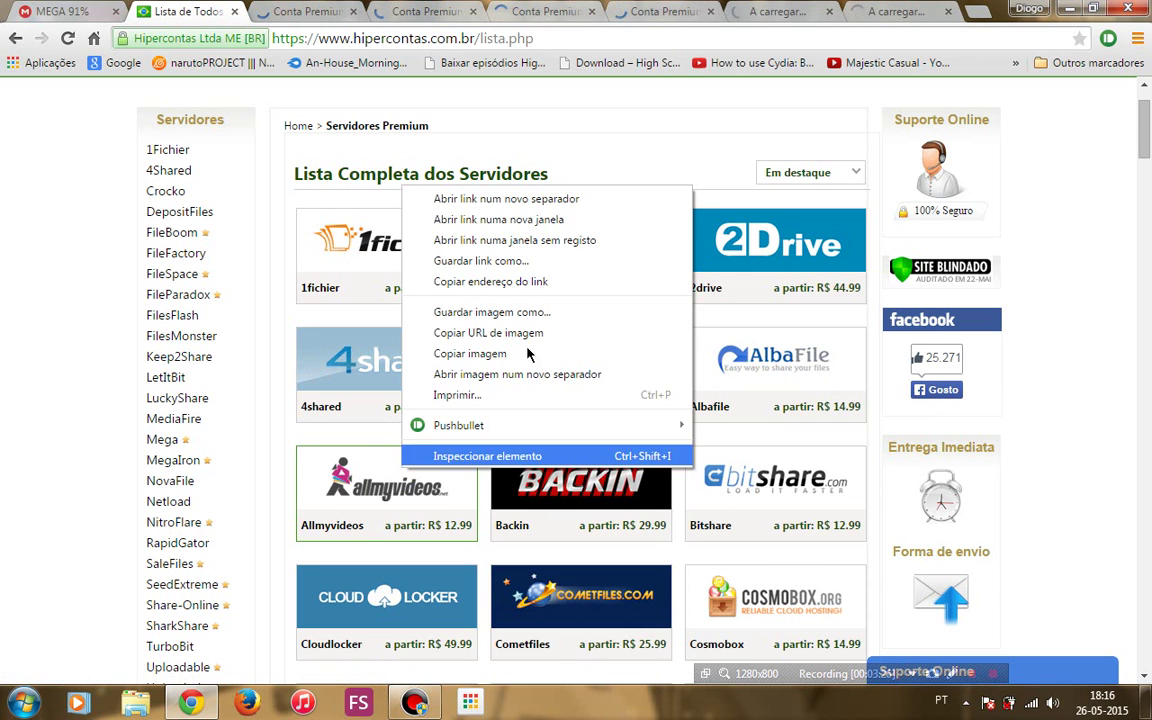
{"action": "right_click", "coordinate": [478, 466]}
{"action": "left_click", "coordinate": [591, 199]}
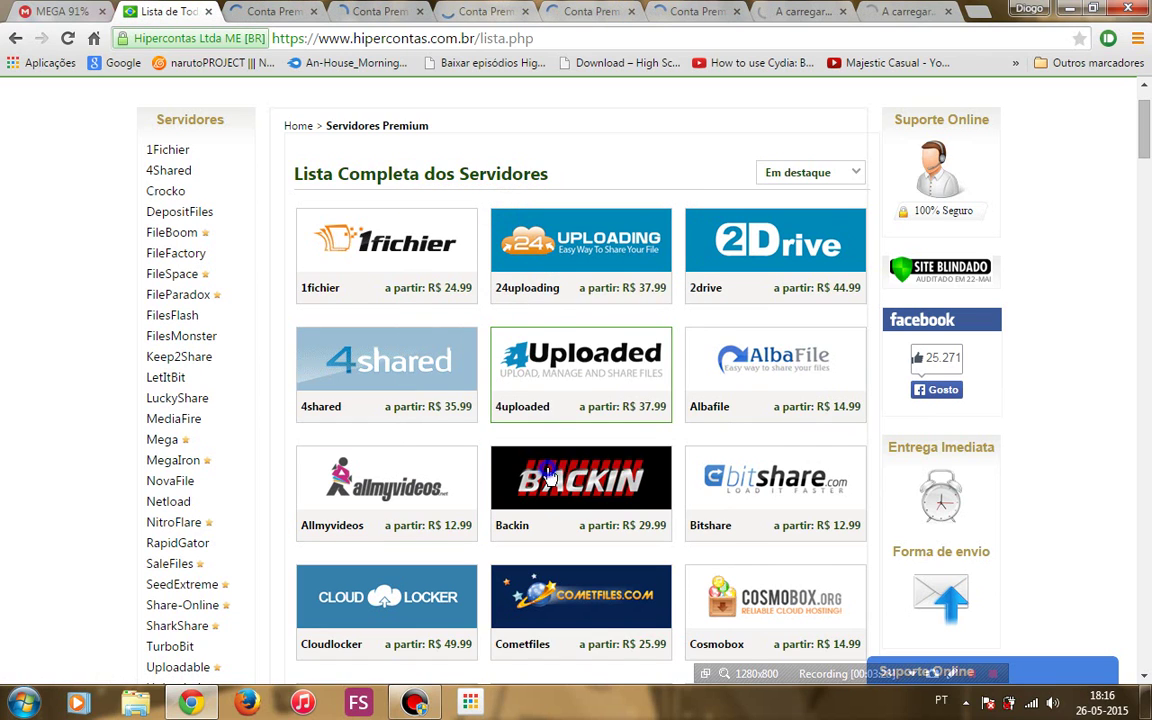
{"action": "right_click", "coordinate": [548, 466]}
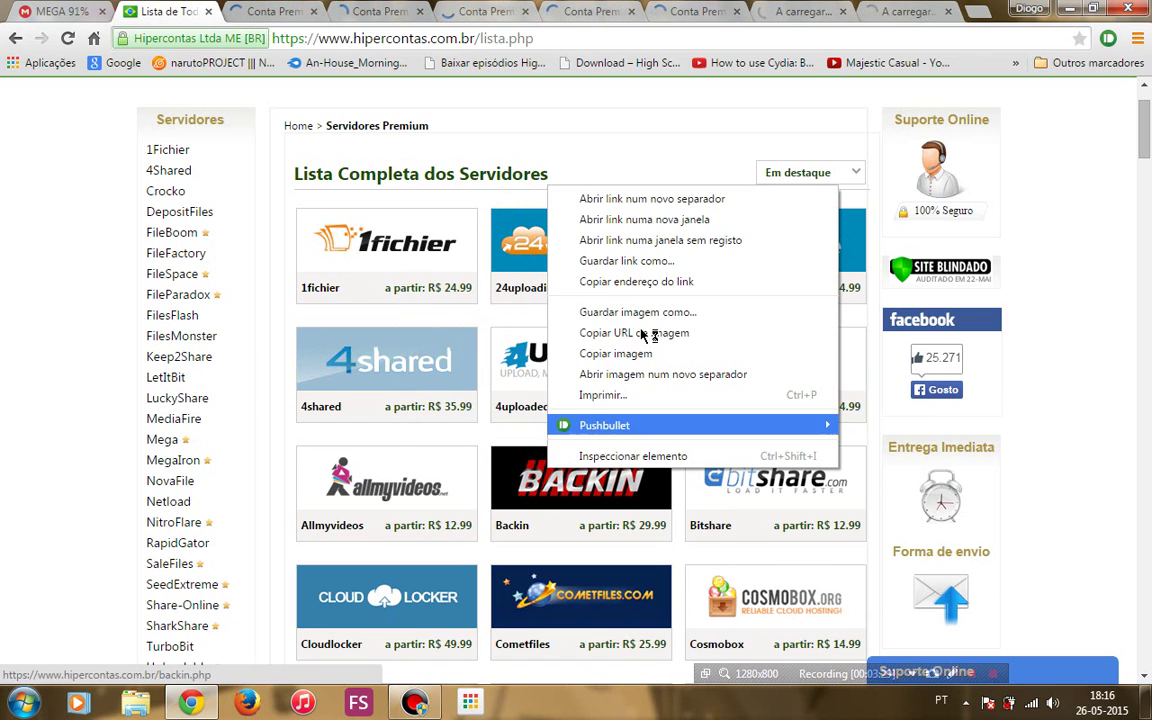
{"action": "right_click", "coordinate": [757, 482]}
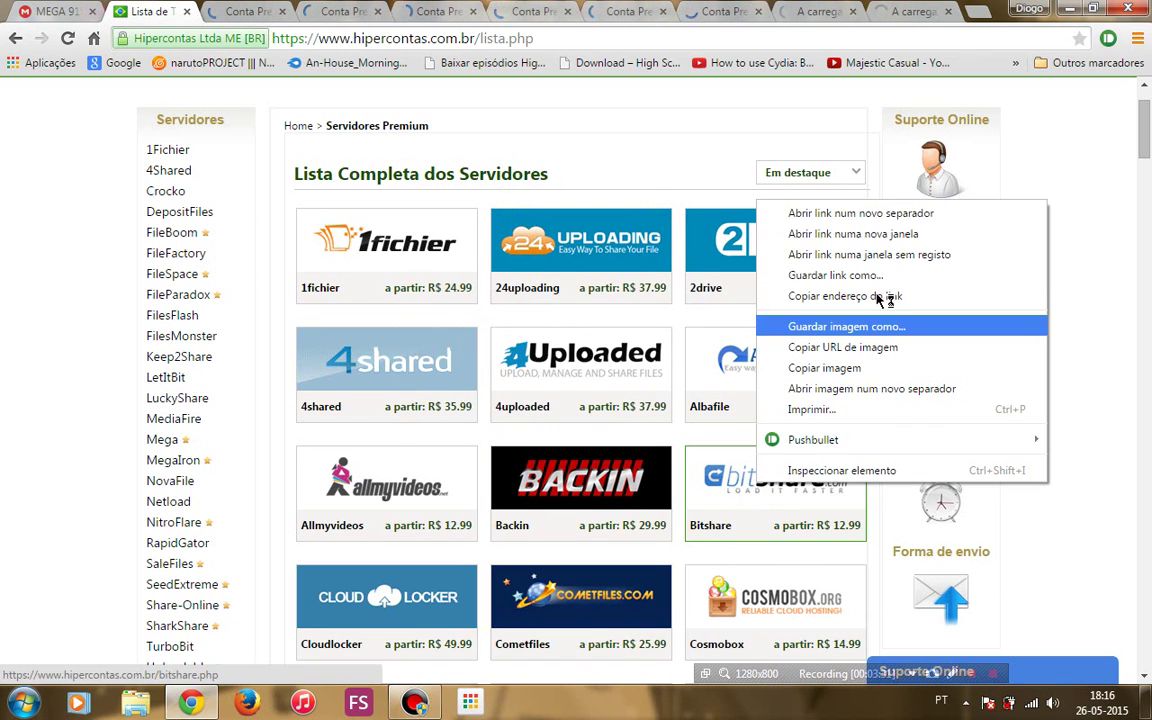
{"action": "left_click", "coordinate": [869, 218]}
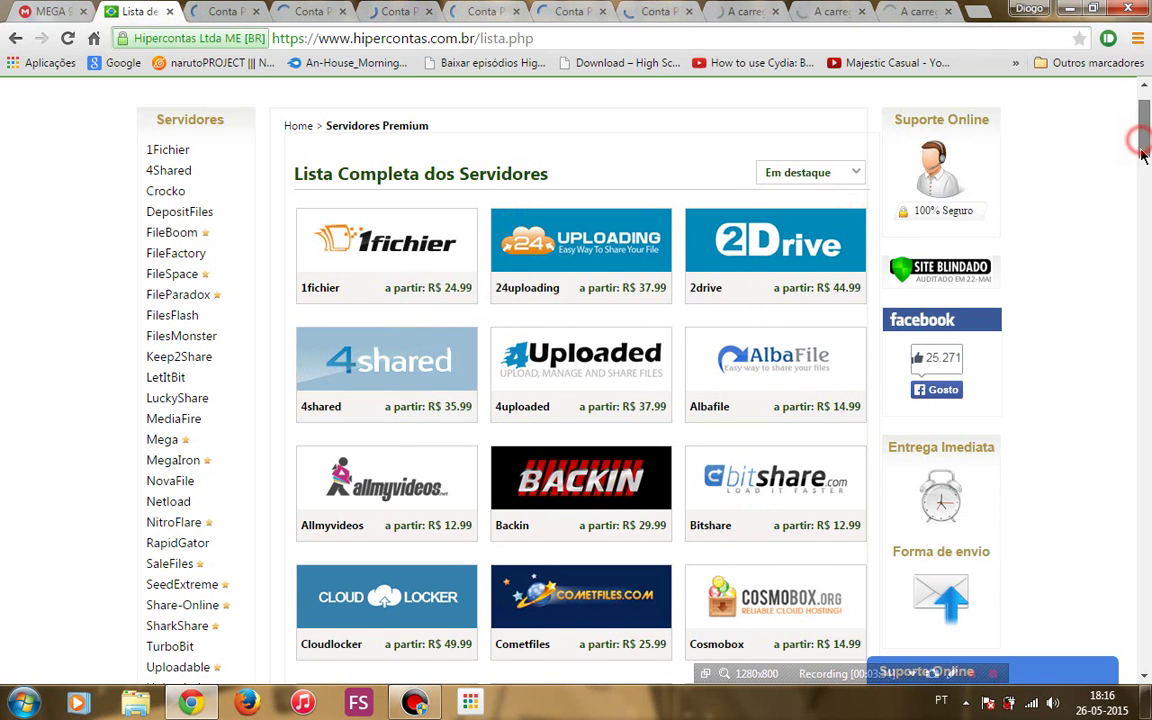
- Open the Cloudlocker, Cometfiles and Cosmobox server pages in new tabs
{"action": "left_click_drag", "start_coordinate": [1144, 113], "coordinate": [1147, 178]}
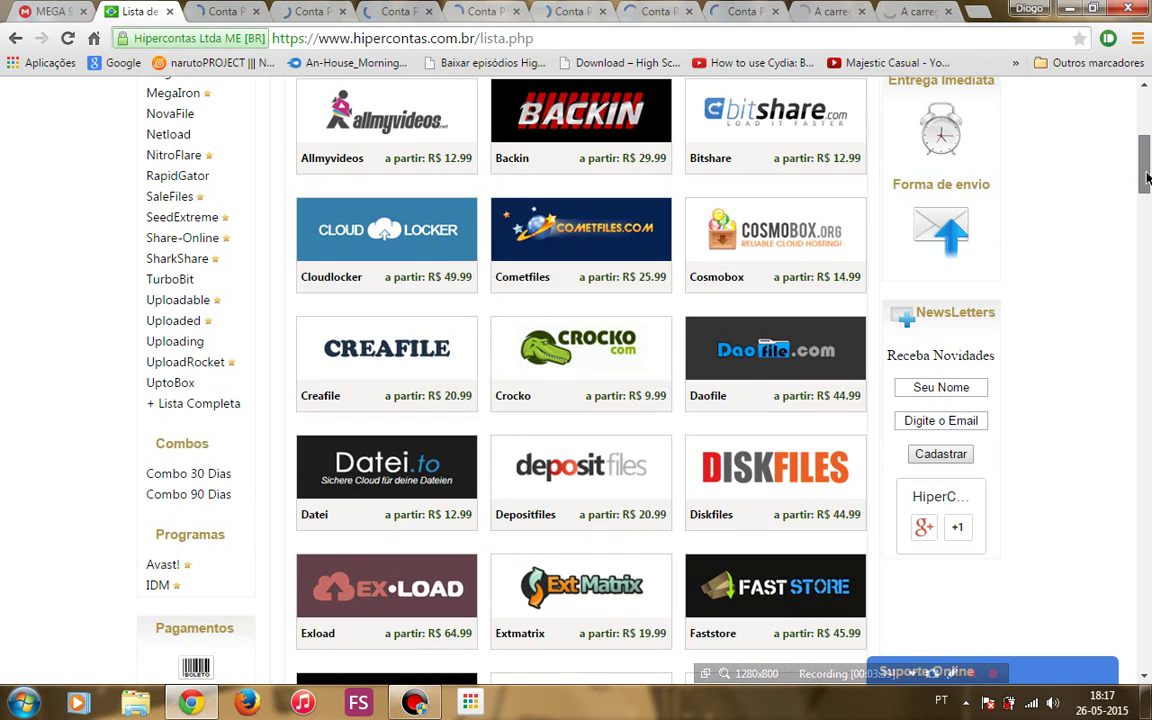
{"action": "right_click", "coordinate": [375, 223]}
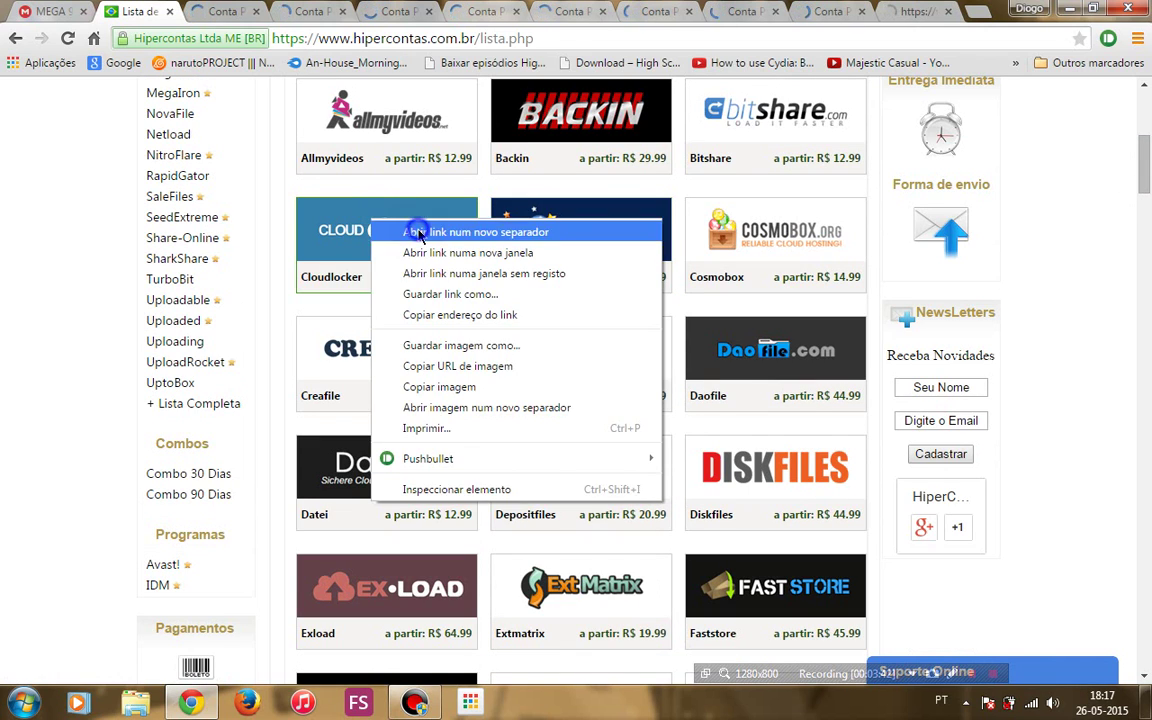
{"action": "left_click", "coordinate": [420, 229]}
{"action": "right_click", "coordinate": [525, 226]}
{"action": "left_click", "coordinate": [560, 232]}
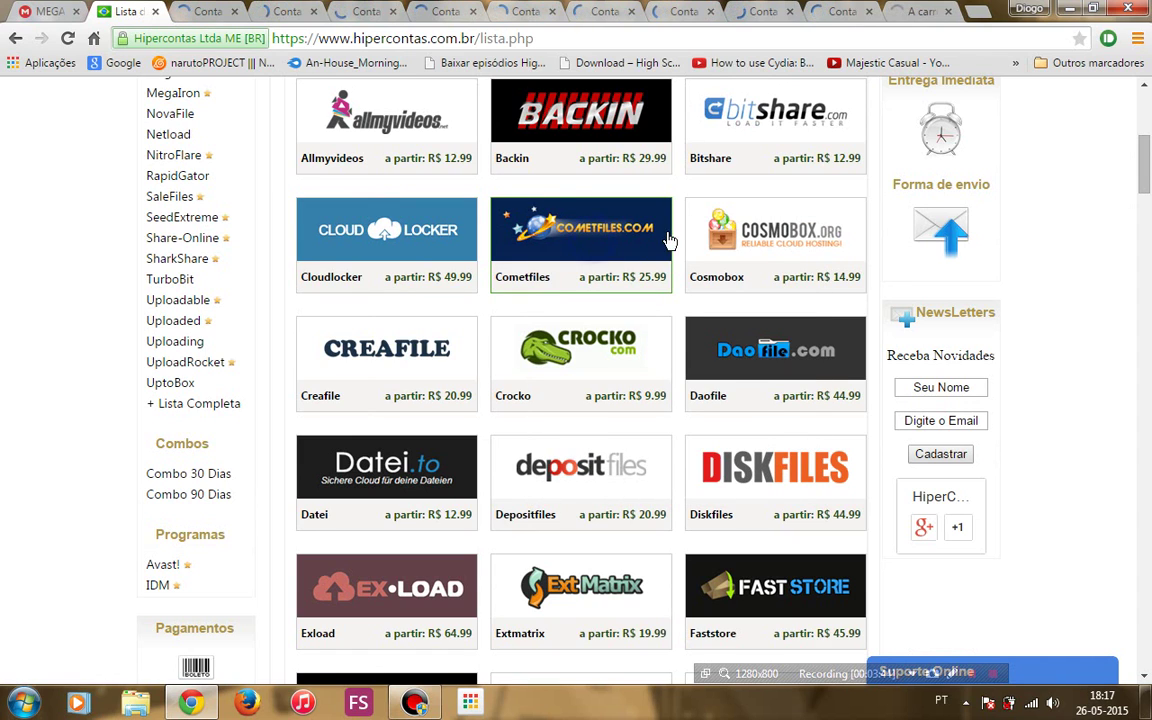
{"action": "right_click", "coordinate": [742, 237]}
{"action": "left_click", "coordinate": [764, 247]}
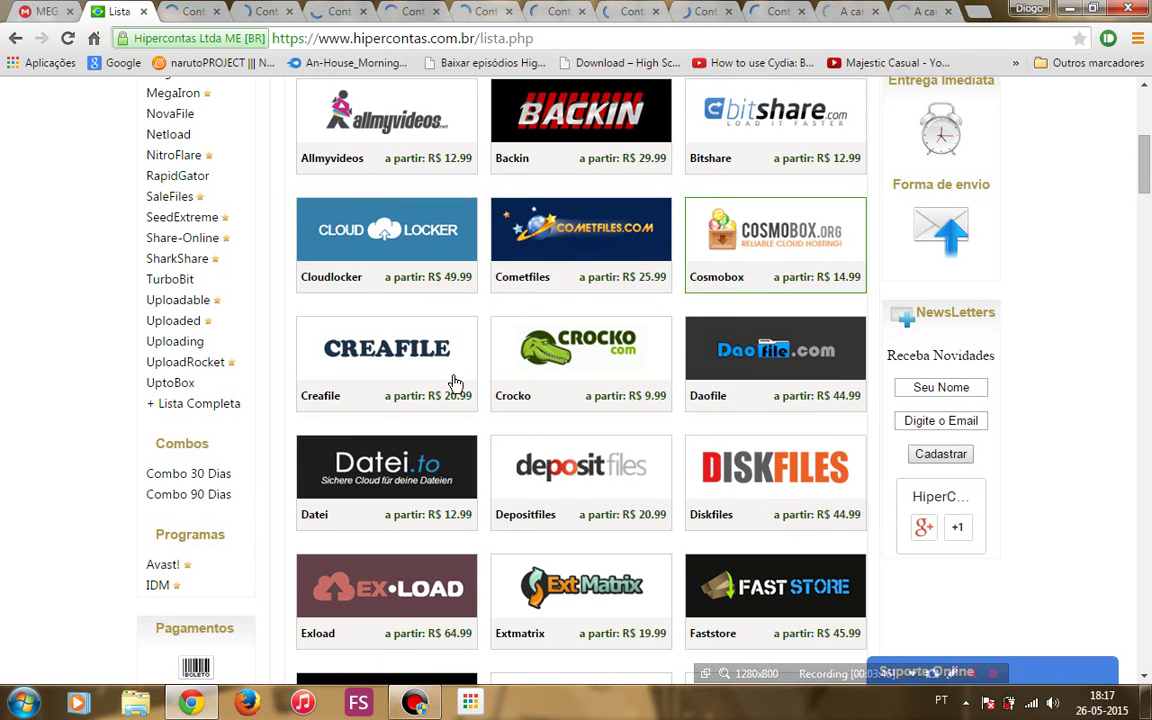
- Open the Creafile, Crocko and Daofile server pages in new tabs
{"action": "right_click", "coordinate": [421, 349]}
{"action": "left_click", "coordinate": [481, 357]}
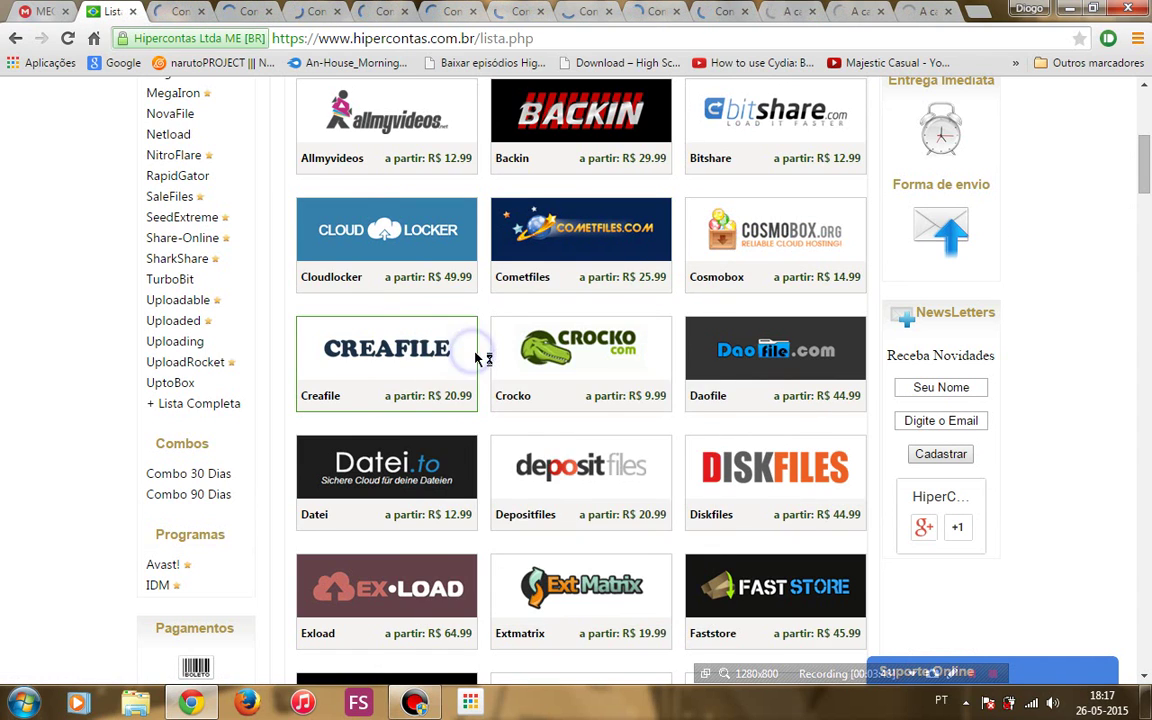
{"action": "right_click", "coordinate": [560, 345]}
{"action": "left_click", "coordinate": [585, 354]}
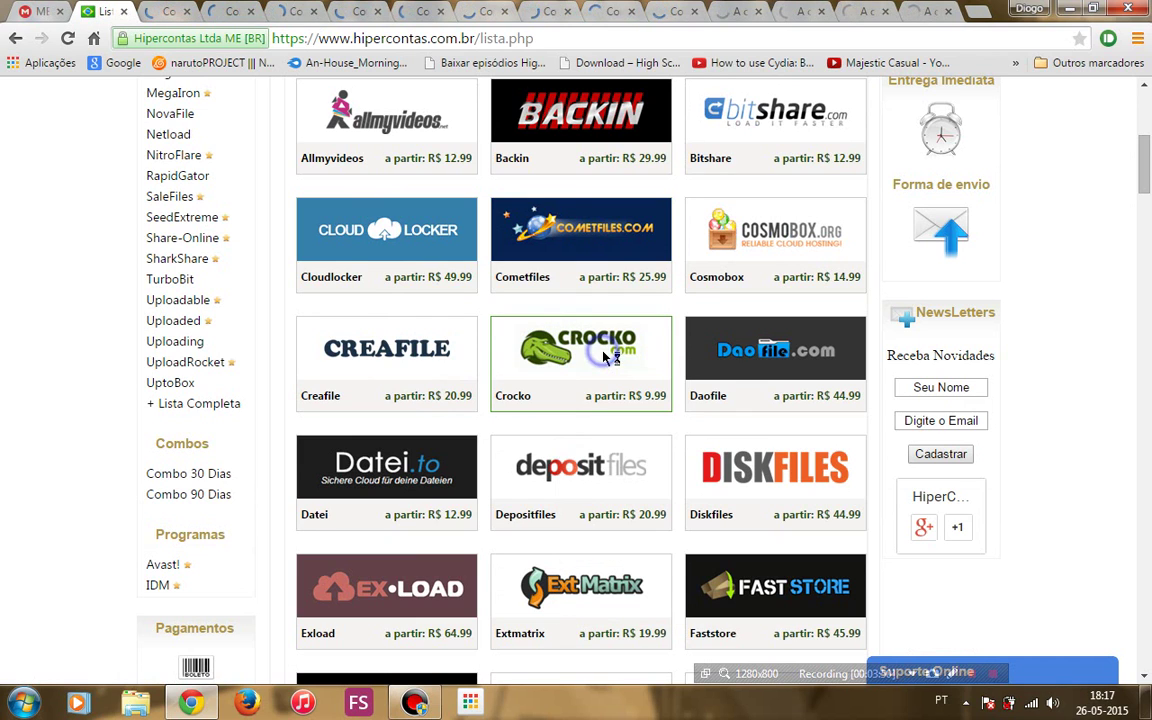
{"action": "right_click", "coordinate": [784, 338]}
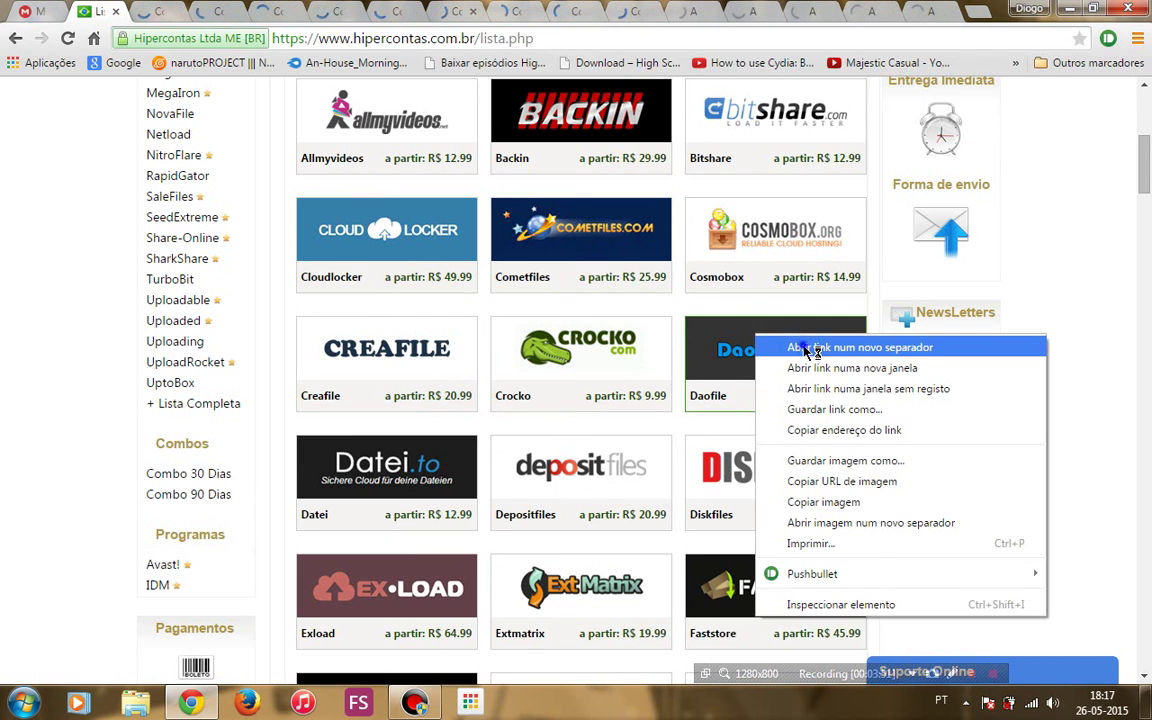
{"action": "left_click", "coordinate": [808, 348]}
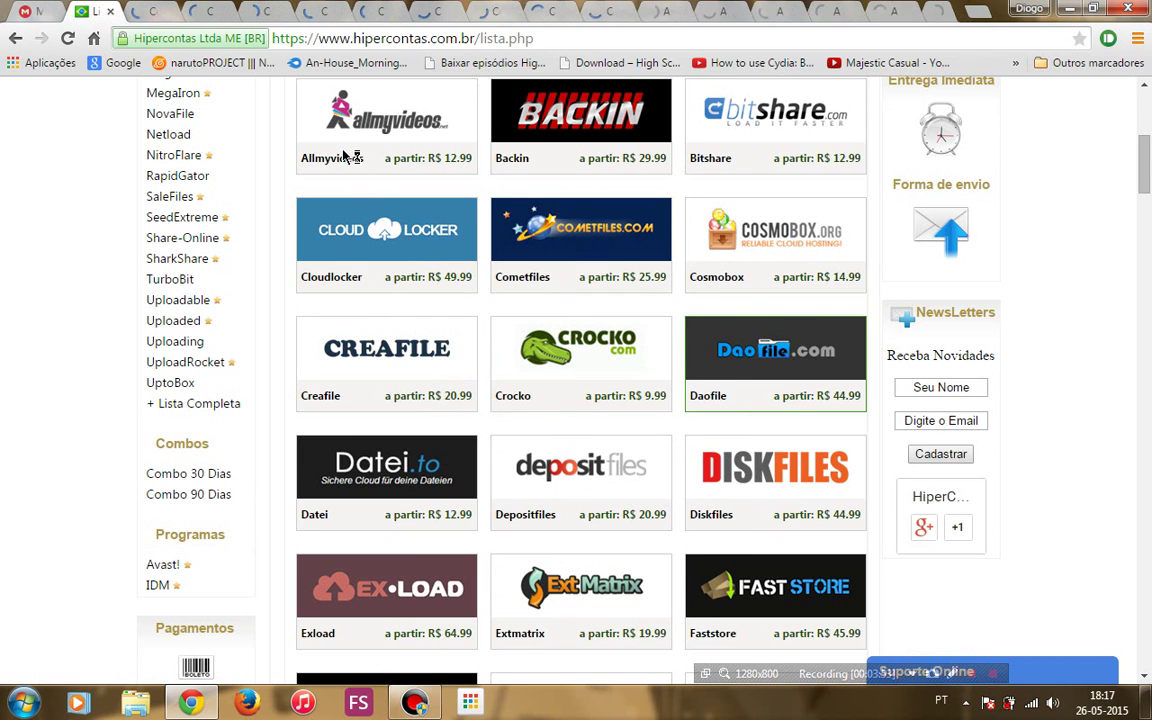
- Review the premium plans and advantages on the 1Fichier page
{"action": "left_click", "coordinate": [137, 17]}
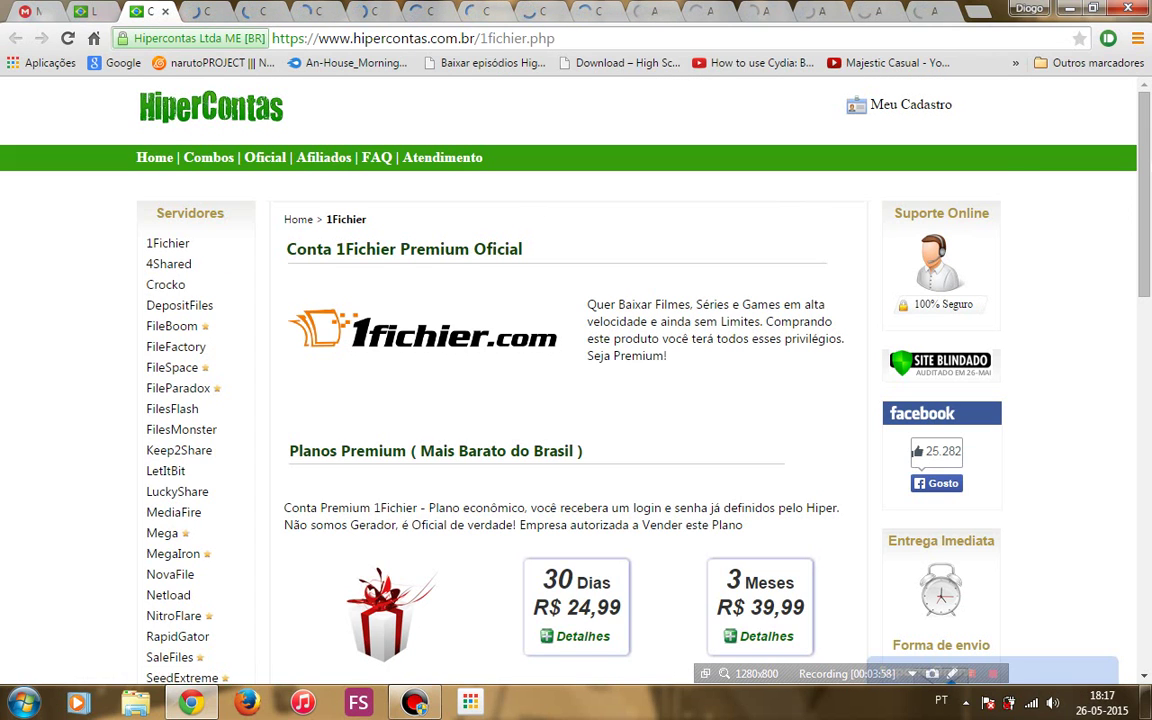
{"action": "scroll", "coordinate": [990, 210], "scroll_direction": "down", "scroll_amount": 2}
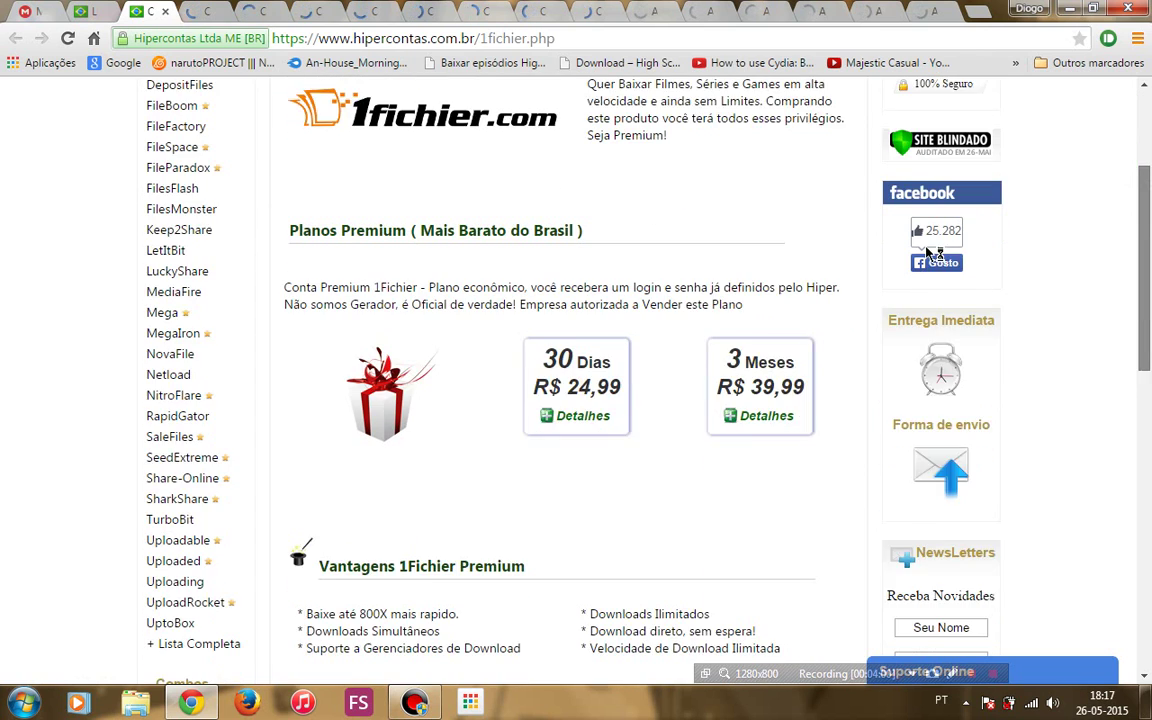
{"action": "scroll", "coordinate": [930, 253], "scroll_direction": "down", "scroll_amount": 1}
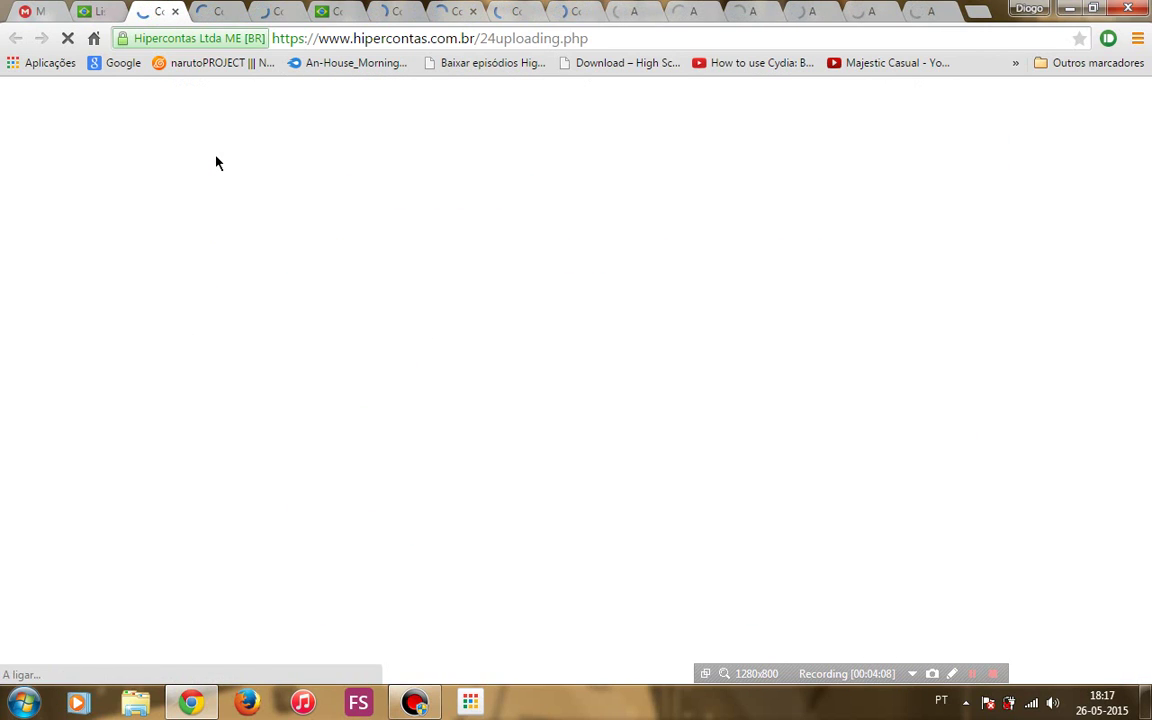
- Show the desktop to check the Network Meter gadget's transfer speeds and return to the 24Uploading page in Chrome
{"action": "left_click", "coordinate": [1069, 9]}
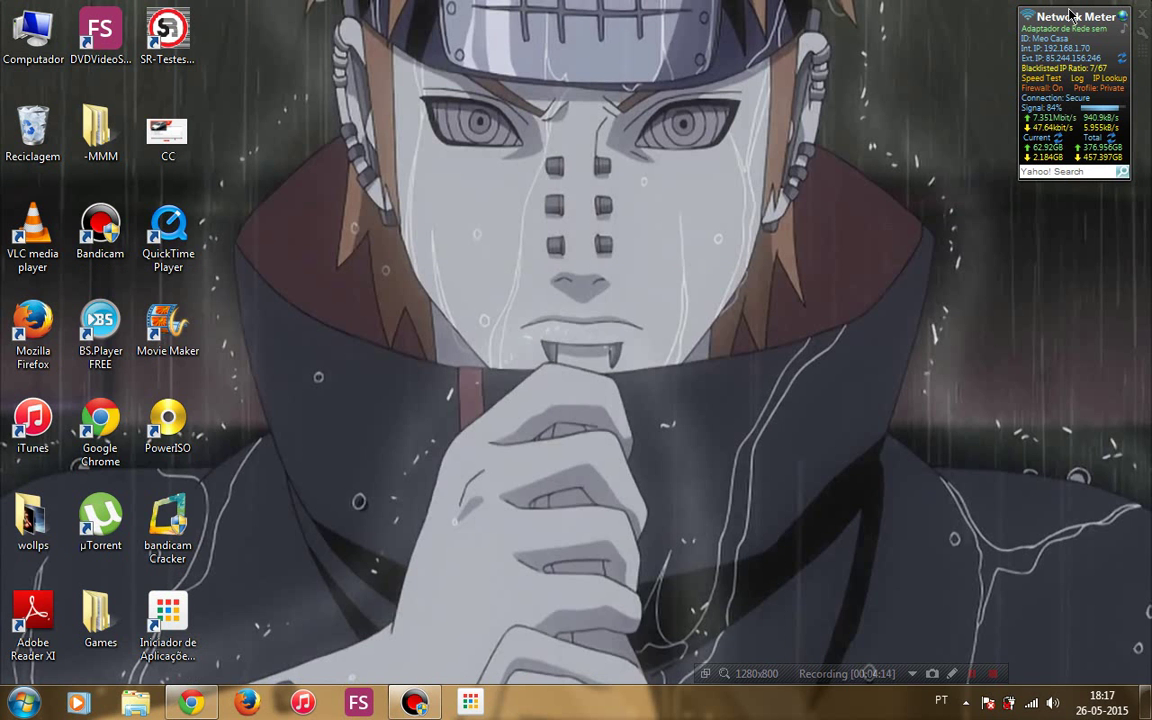
{"action": "mouse_move", "coordinate": [1069, 14]}
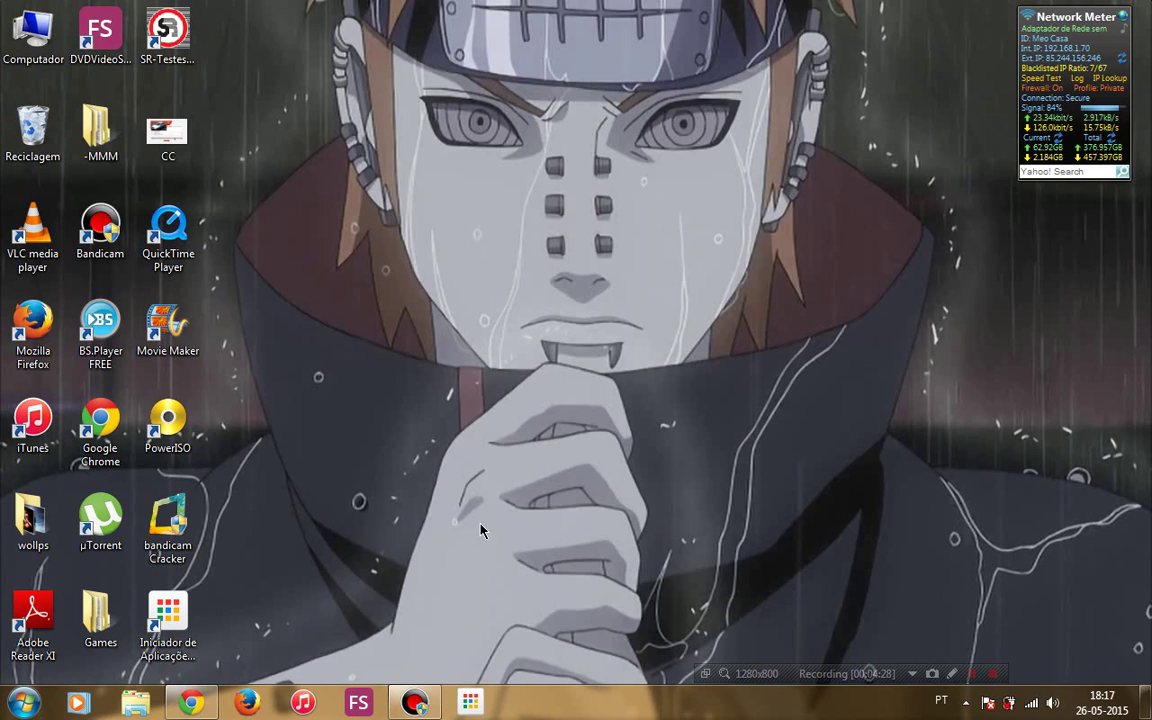
{"action": "left_click", "coordinate": [192, 702]}
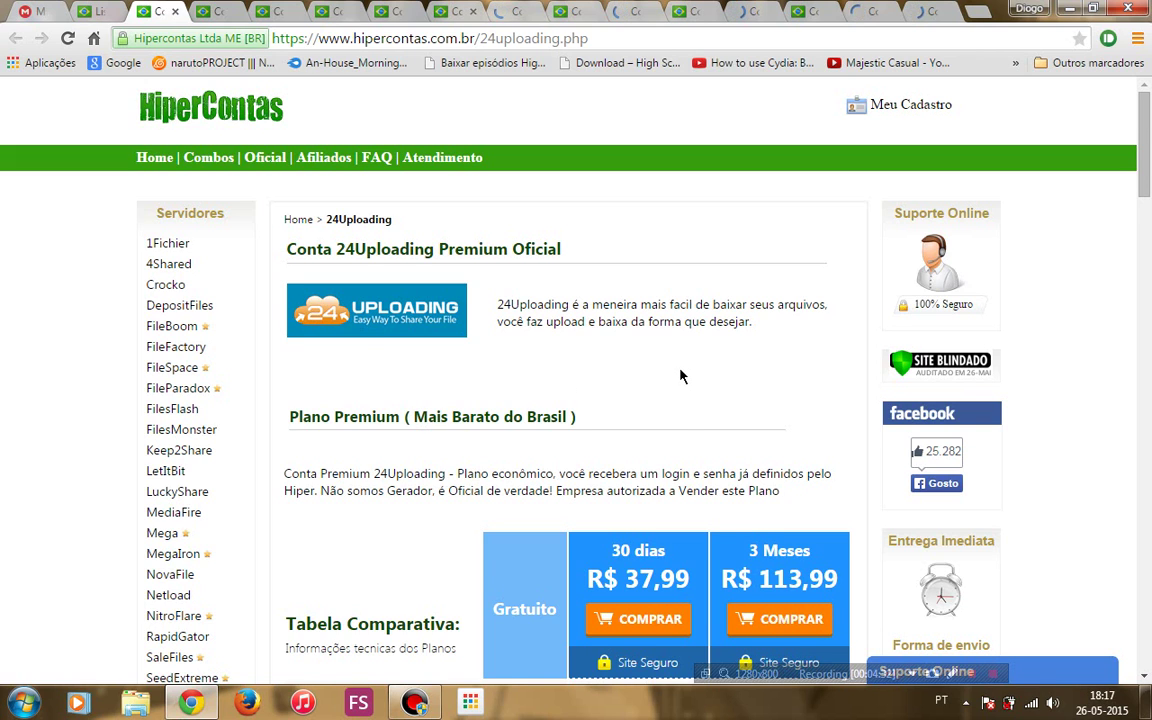
- Review the plan comparison table on the 24Uploading page and close its tab
{"action": "scroll", "coordinate": [680, 376], "scroll_direction": "down", "scroll_amount": 1}
{"action": "scroll", "coordinate": [680, 376], "scroll_direction": "down", "scroll_amount": 4}
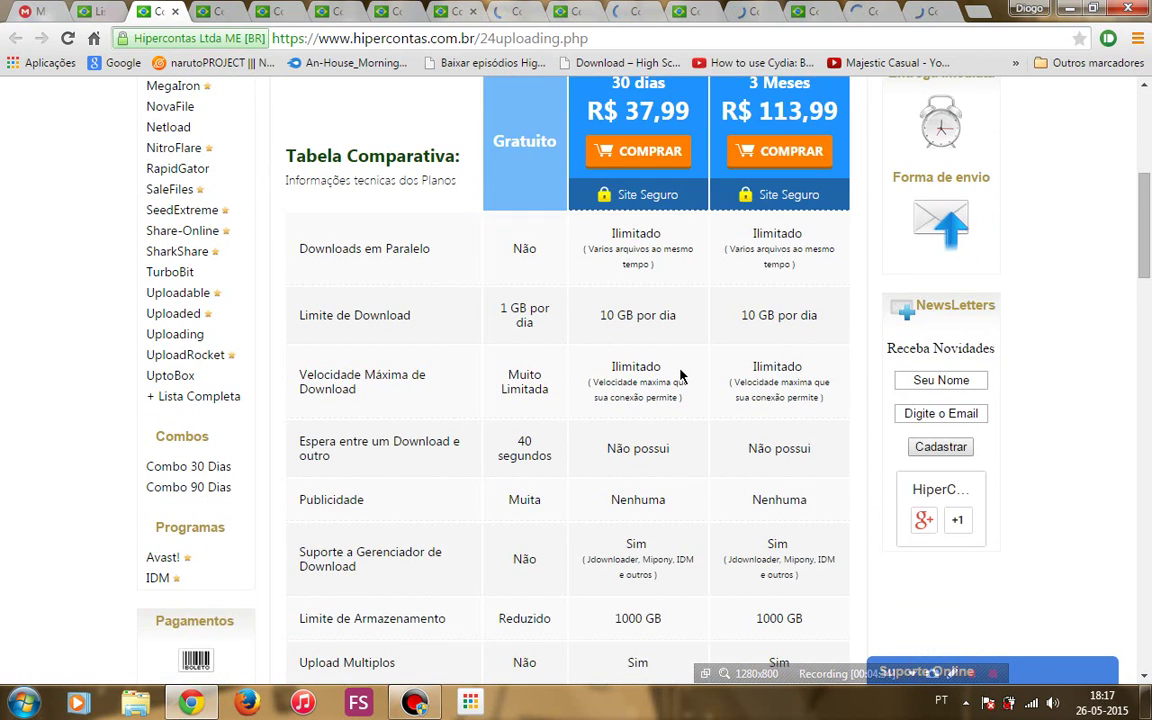
{"action": "scroll", "coordinate": [680, 376], "scroll_direction": "down", "scroll_amount": 1}
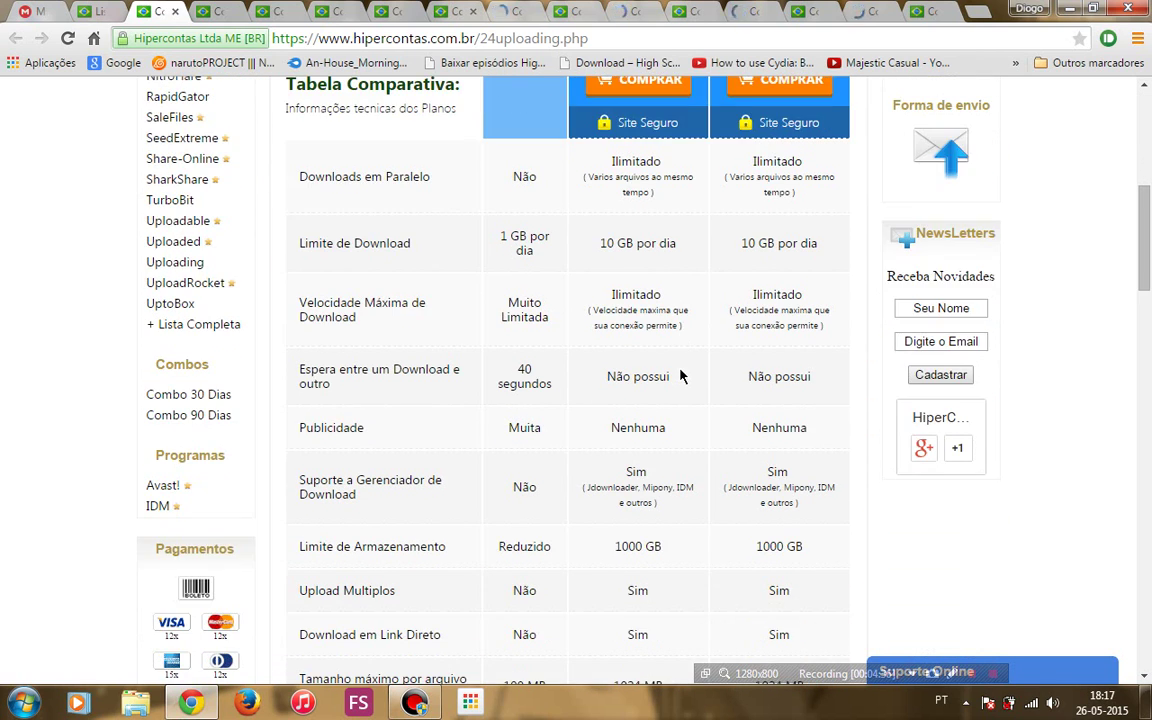
{"action": "scroll", "coordinate": [680, 376], "scroll_direction": "down", "scroll_amount": 2}
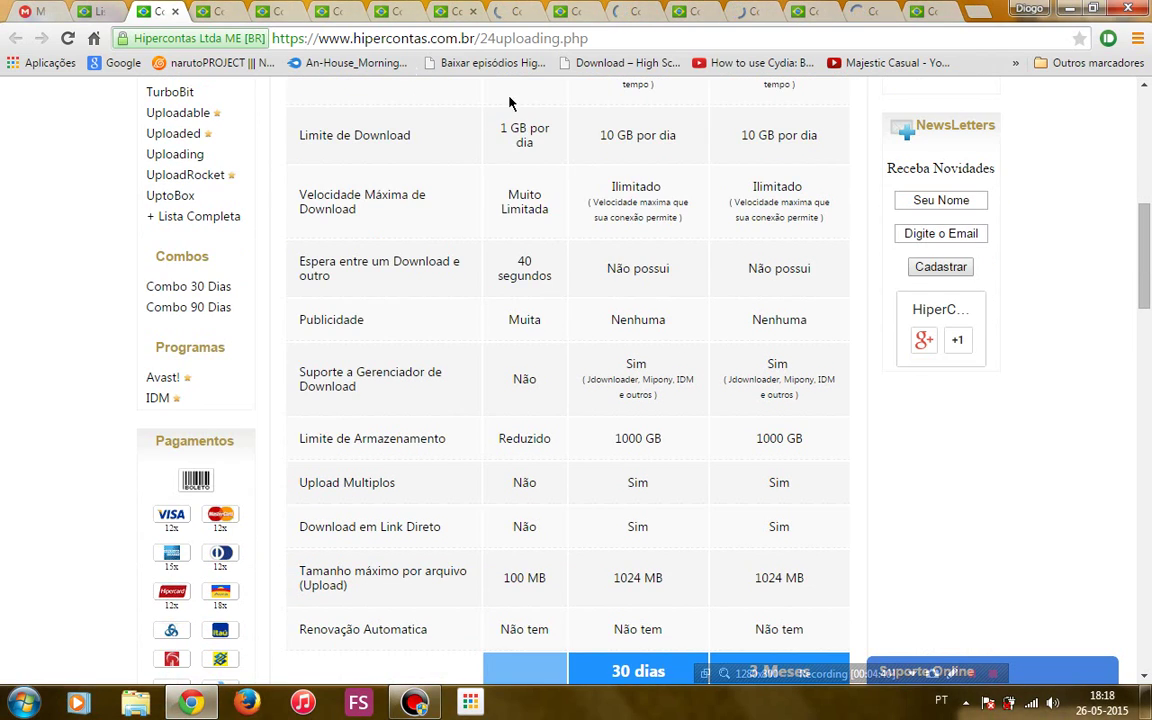
{"action": "left_click", "coordinate": [173, 13]}
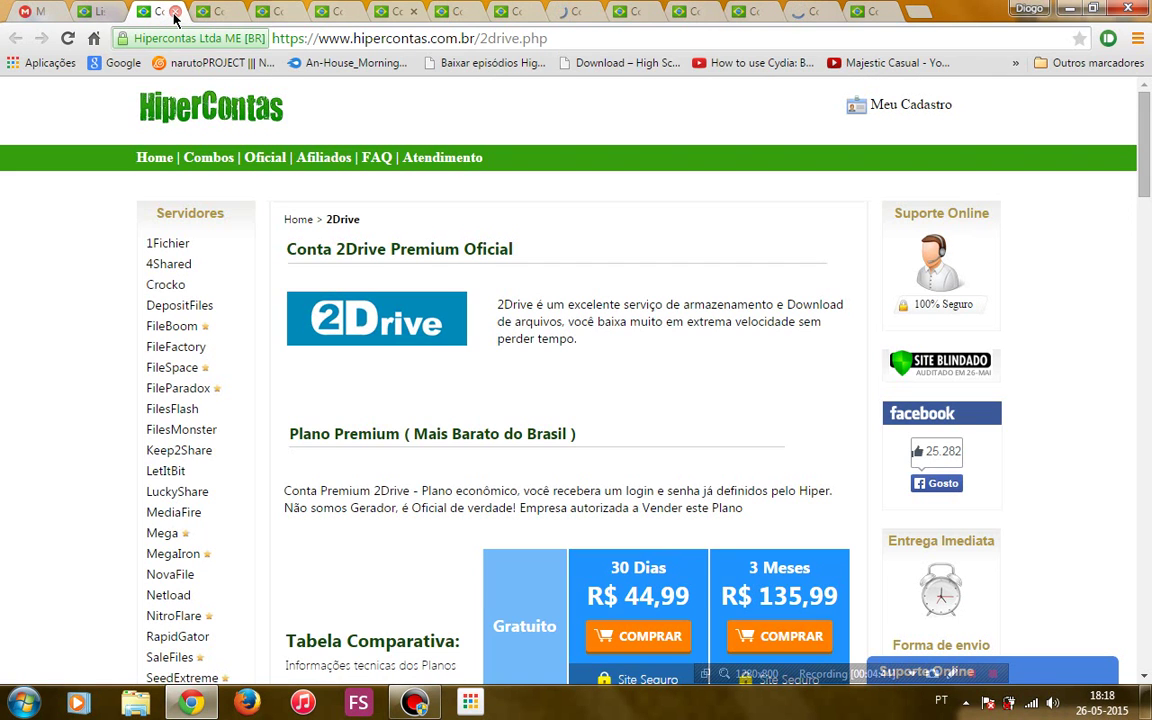
- Examine the 2Drive page's plan comparison table, advantages, premium account explanation, user comments and FAQ links
{"action": "scroll", "coordinate": [361, 92], "scroll_direction": "down", "scroll_amount": 1}
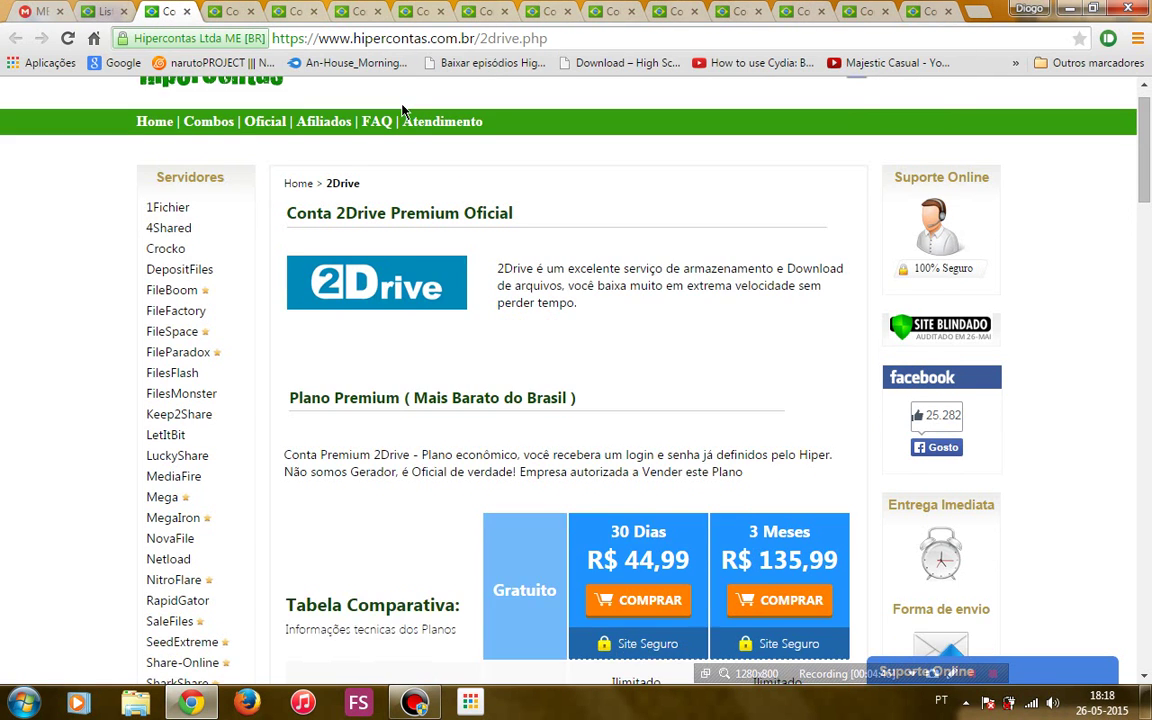
{"action": "scroll", "coordinate": [403, 111], "scroll_direction": "down", "scroll_amount": 3}
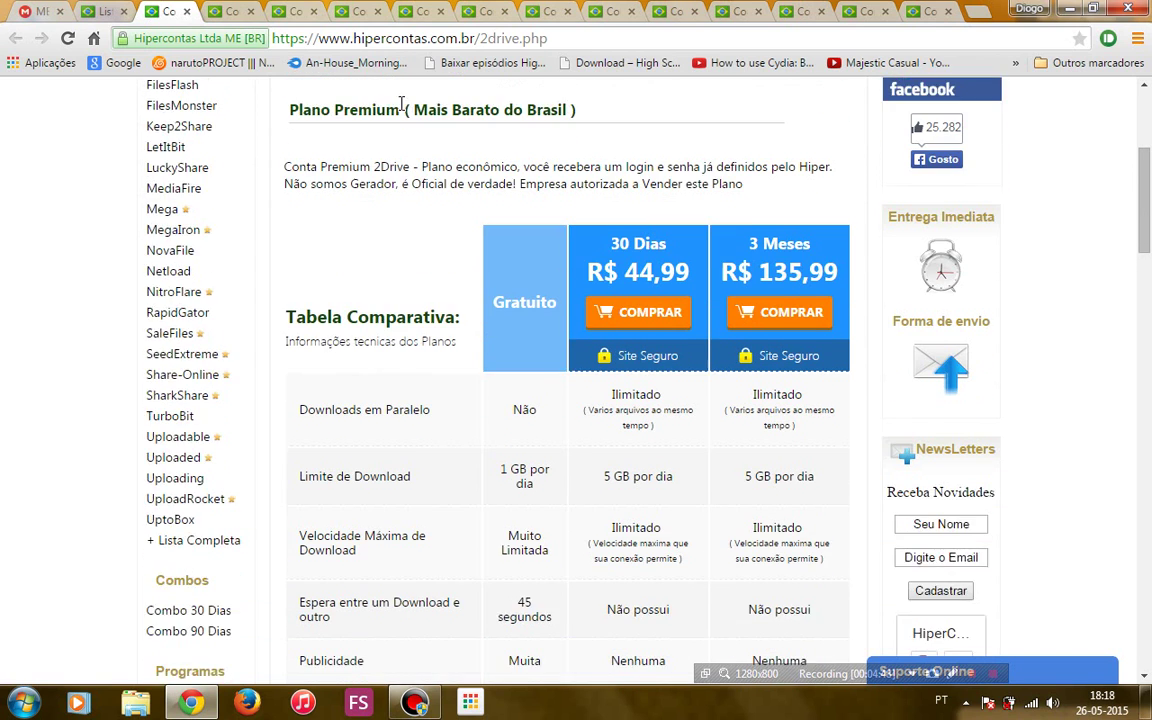
{"action": "scroll", "coordinate": [403, 111], "scroll_direction": "down", "scroll_amount": 2}
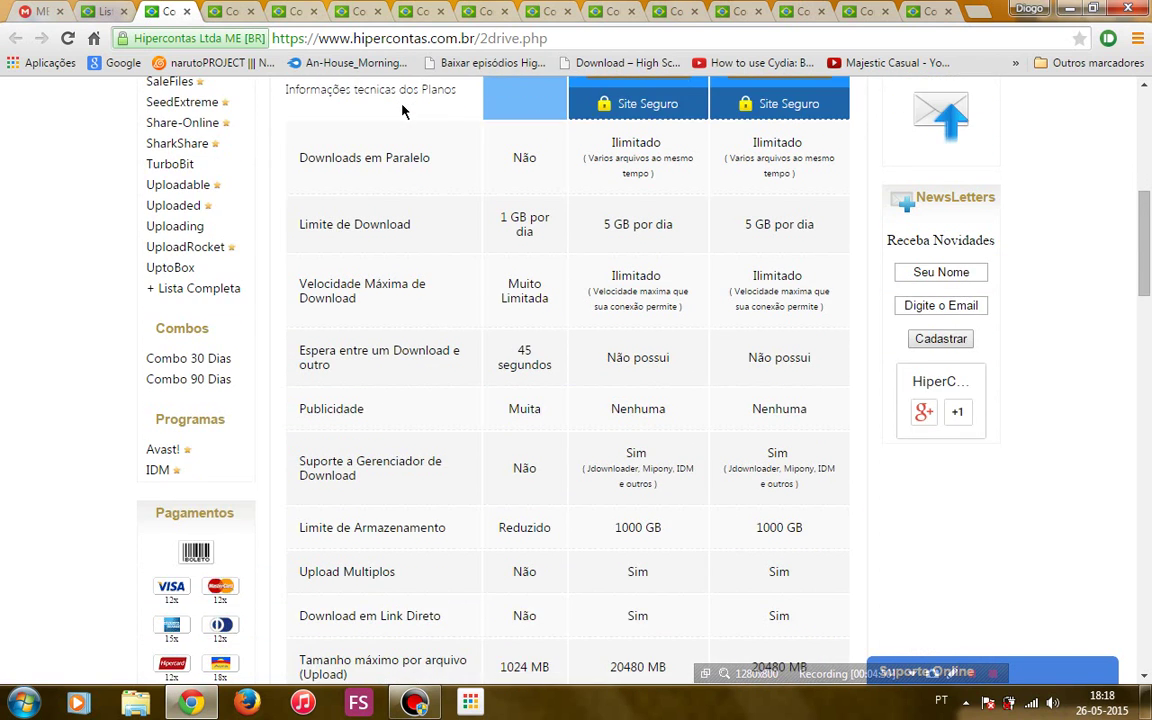
{"action": "scroll", "coordinate": [403, 111], "scroll_direction": "down", "scroll_amount": 2}
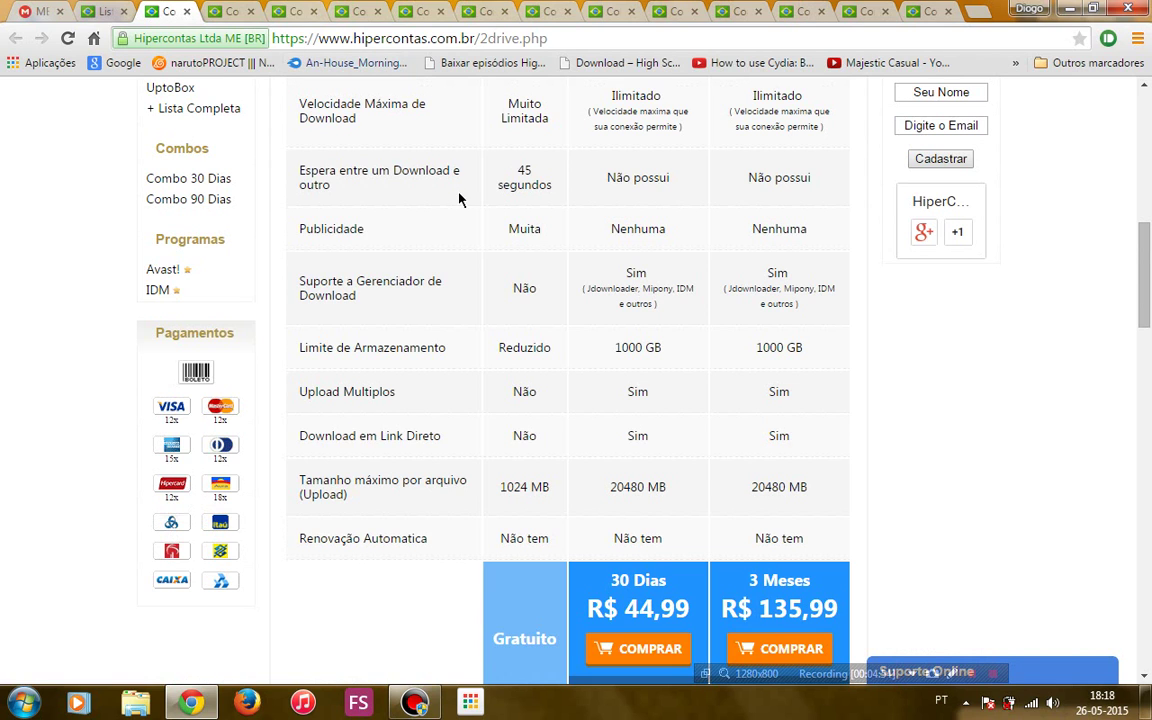
{"action": "scroll", "coordinate": [707, 303], "scroll_direction": "down", "scroll_amount": 1}
{"action": "scroll", "coordinate": [705, 303], "scroll_direction": "down", "scroll_amount": 8}
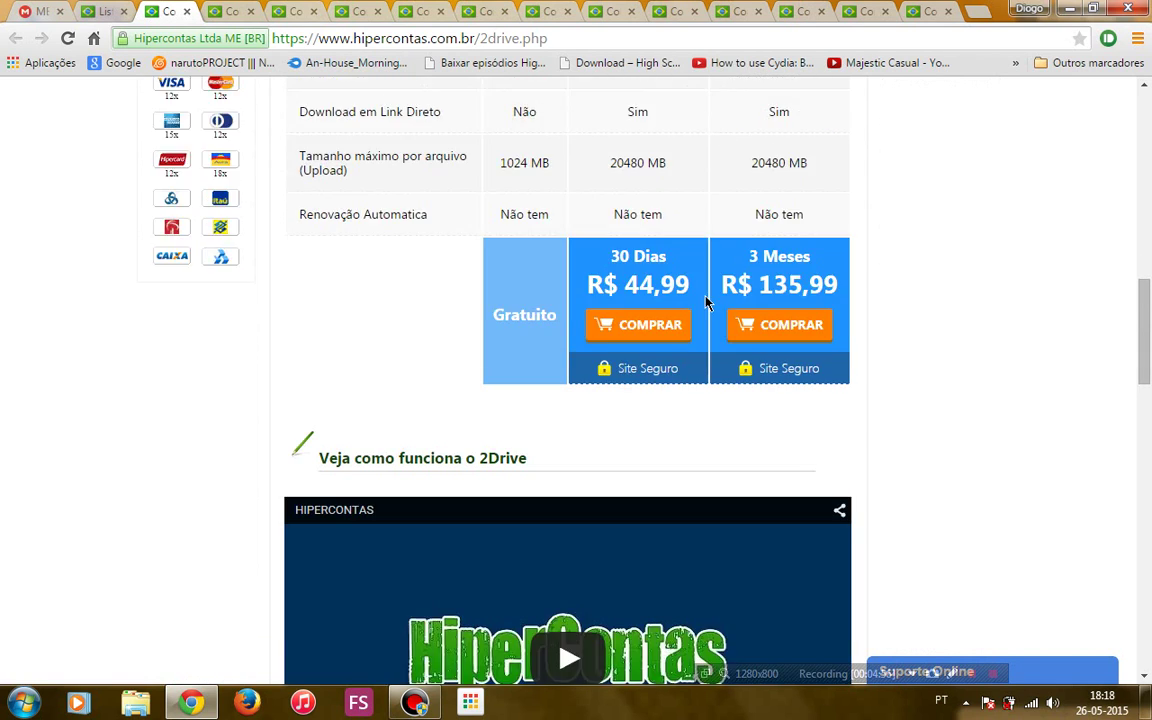
{"action": "scroll", "coordinate": [707, 303], "scroll_direction": "down", "scroll_amount": 4}
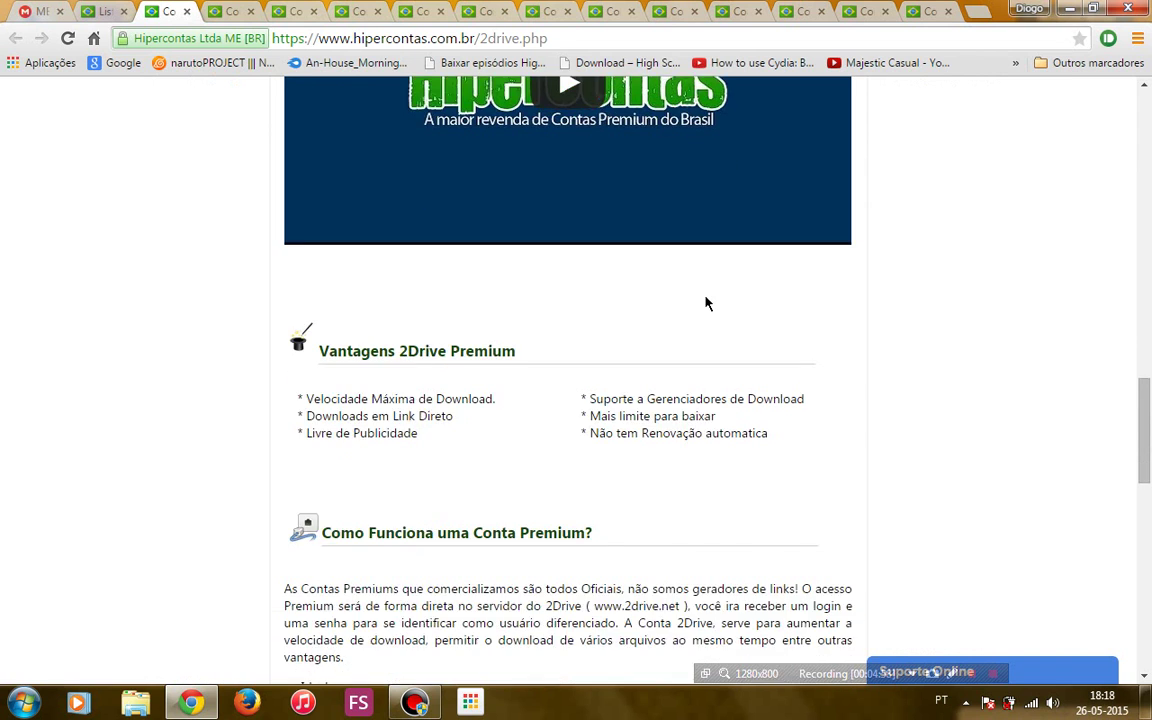
{"action": "scroll", "coordinate": [705, 295], "scroll_direction": "down", "scroll_amount": 4}
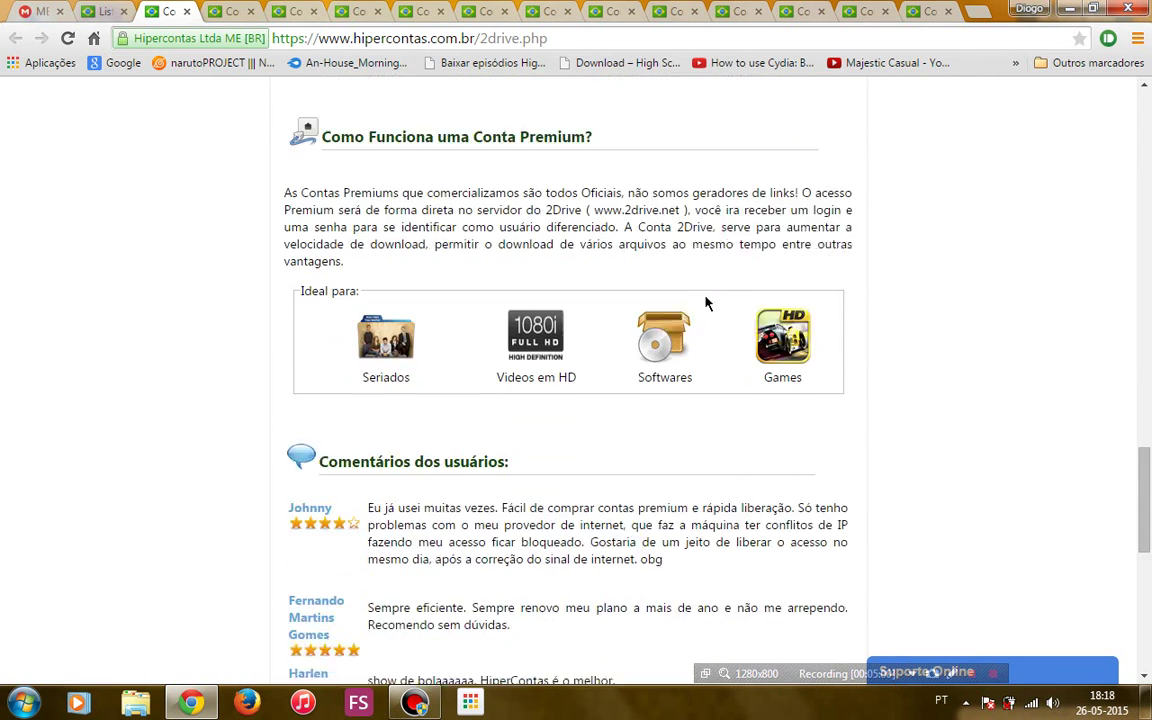
{"action": "scroll", "coordinate": [705, 295], "scroll_direction": "down", "scroll_amount": 4}
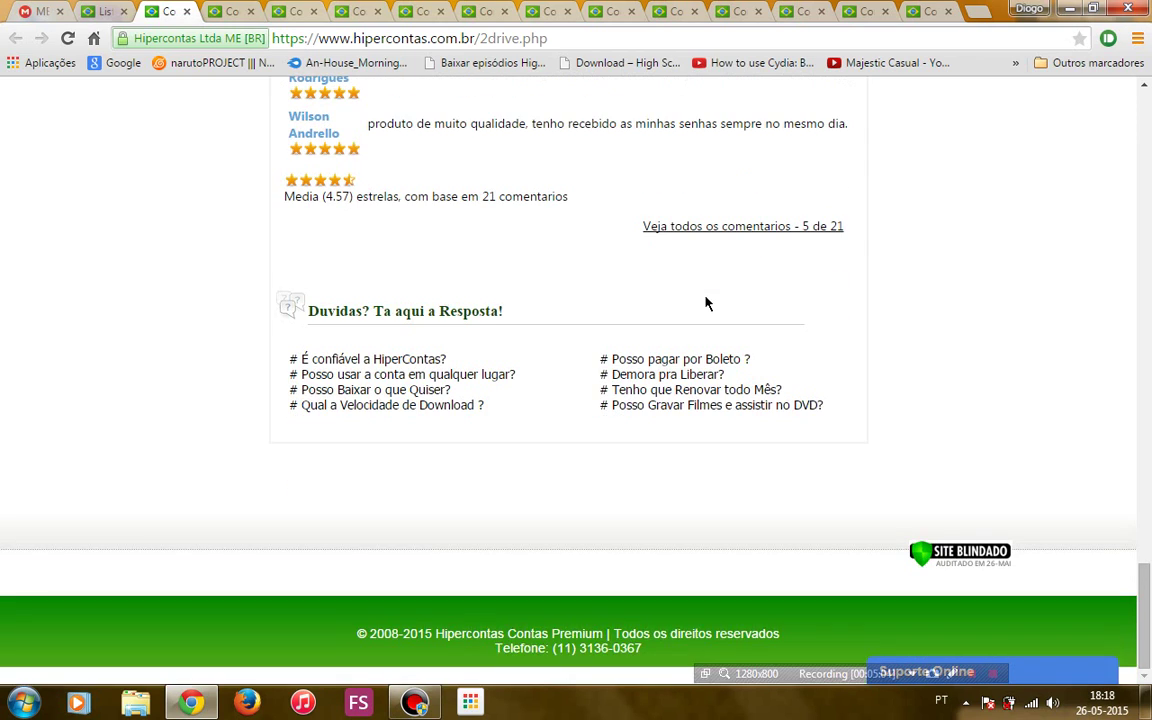
{"action": "scroll", "coordinate": [705, 303], "scroll_direction": "up", "scroll_amount": 10}
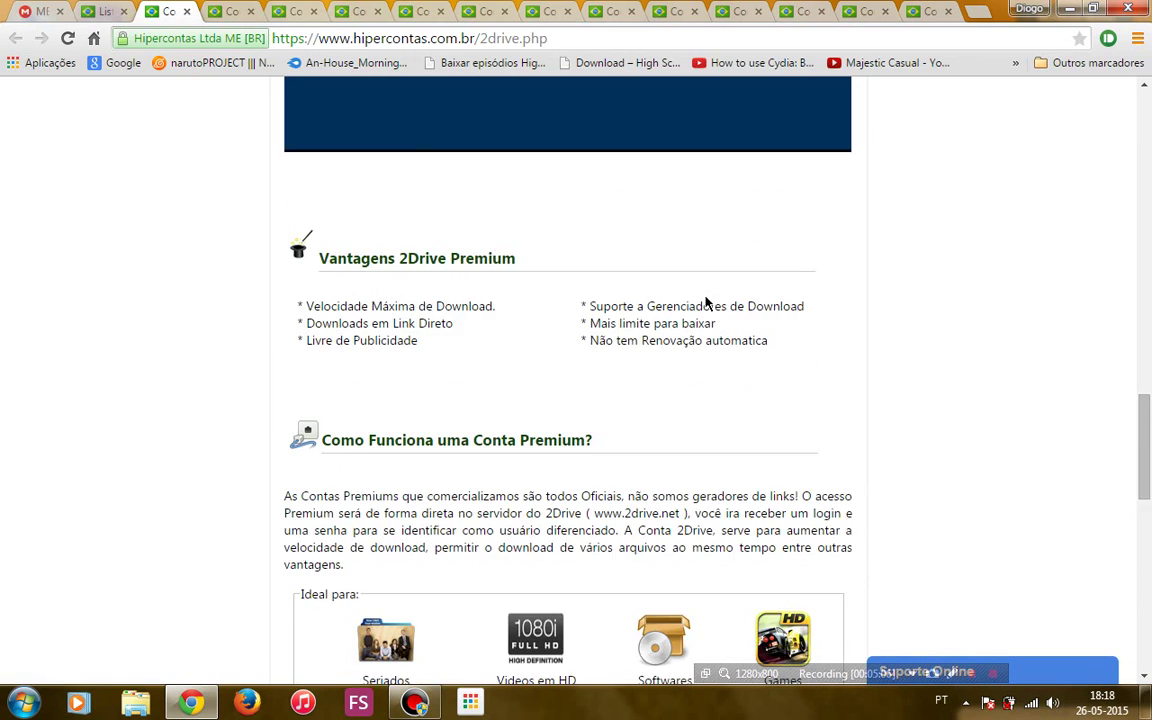
{"action": "scroll", "coordinate": [705, 303], "scroll_direction": "down", "scroll_amount": 9}
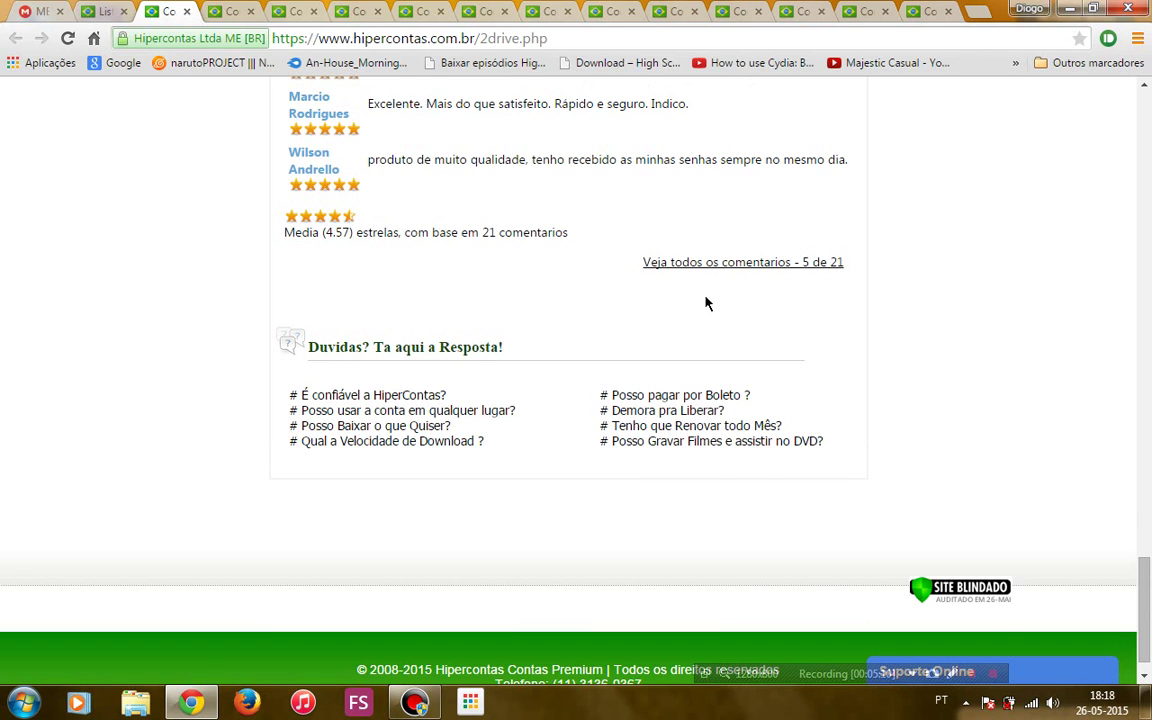
{"action": "scroll", "coordinate": [705, 300], "scroll_direction": "up", "scroll_amount": 6}
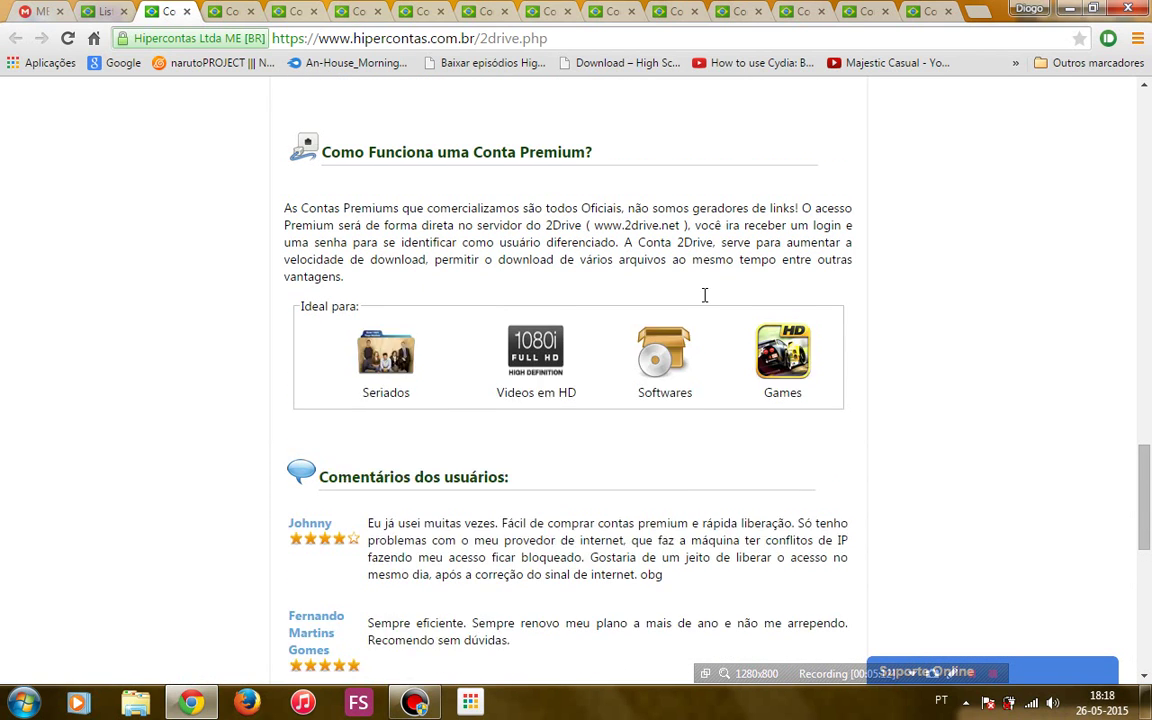
{"action": "scroll", "coordinate": [705, 295], "scroll_direction": "up", "scroll_amount": 1}
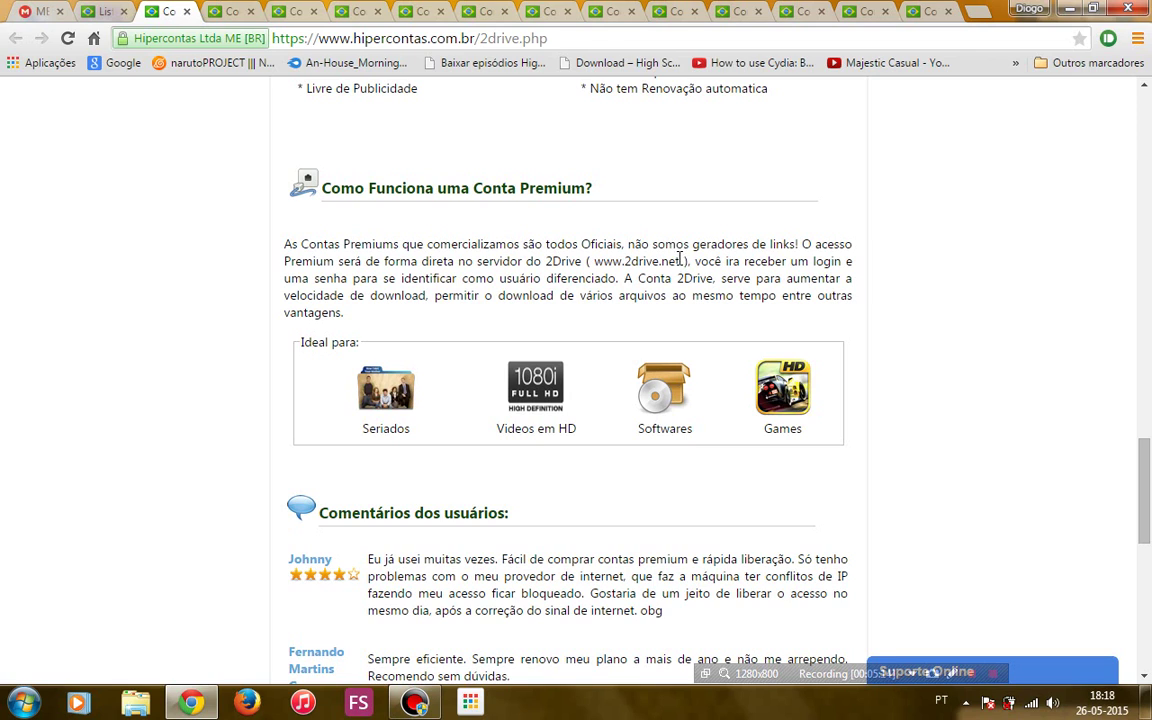
- Open the 2drive.net address from the premium account explanation in a new tab and close the Hipercontas 2Drive page
{"action": "left_click_drag", "start_coordinate": [681, 262], "coordinate": [624, 263]}
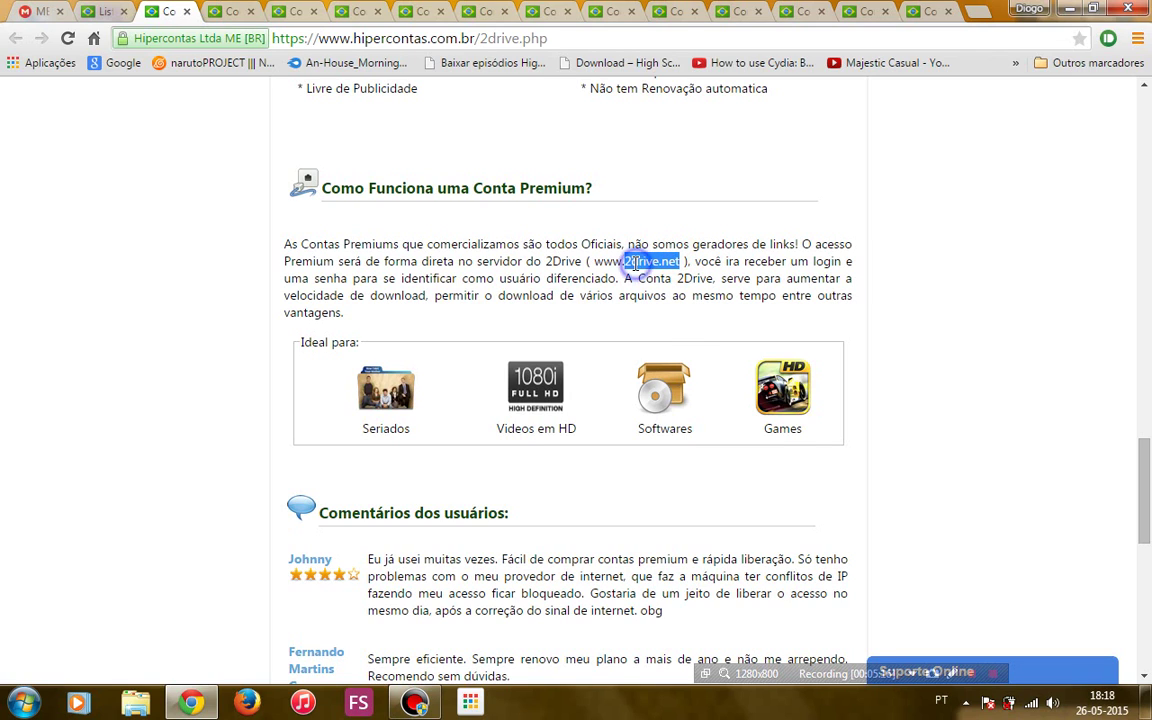
{"action": "right_click", "coordinate": [634, 266]}
{"action": "left_click", "coordinate": [679, 300]}
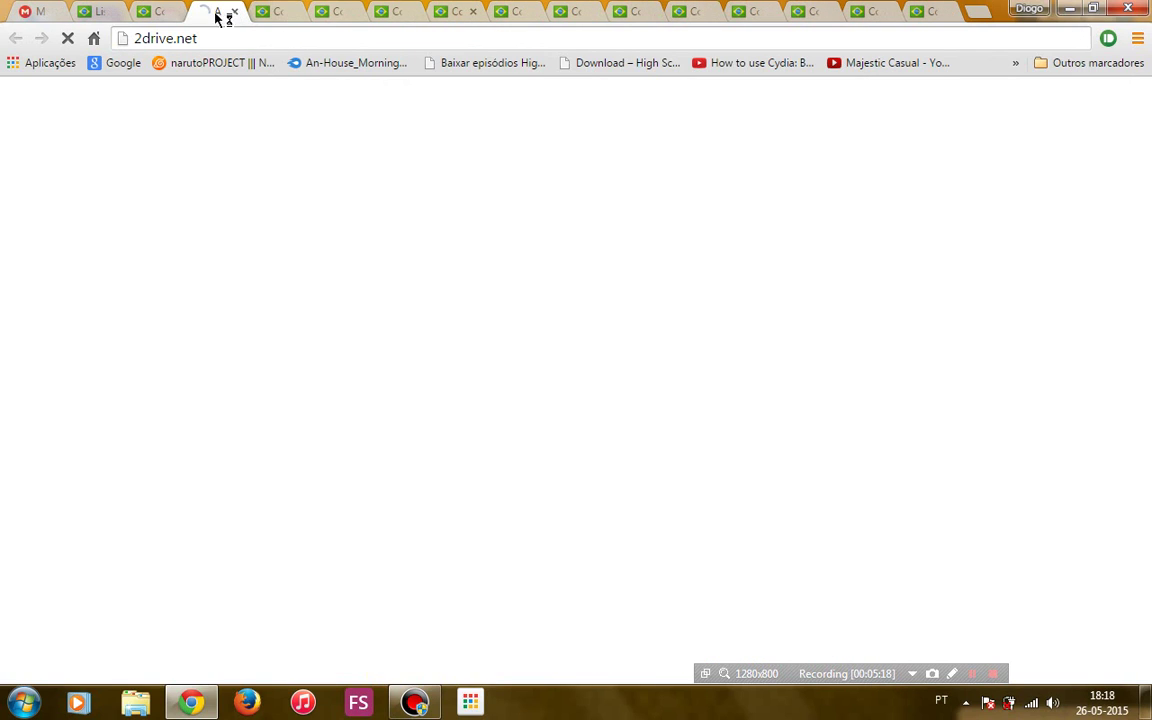
{"action": "left_click", "coordinate": [163, 13]}
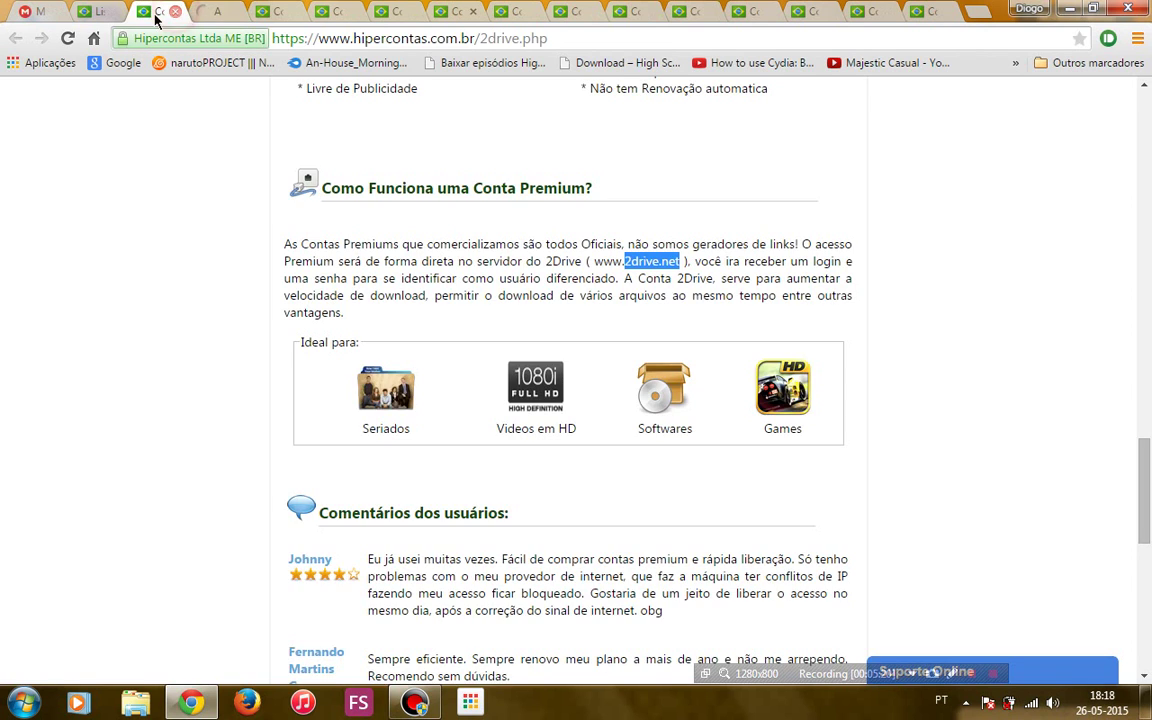
{"action": "left_click", "coordinate": [176, 11]}
- Check the progress of the MEGA uploads and return to the 2drive.net tab
{"action": "left_click", "coordinate": [45, 15]}
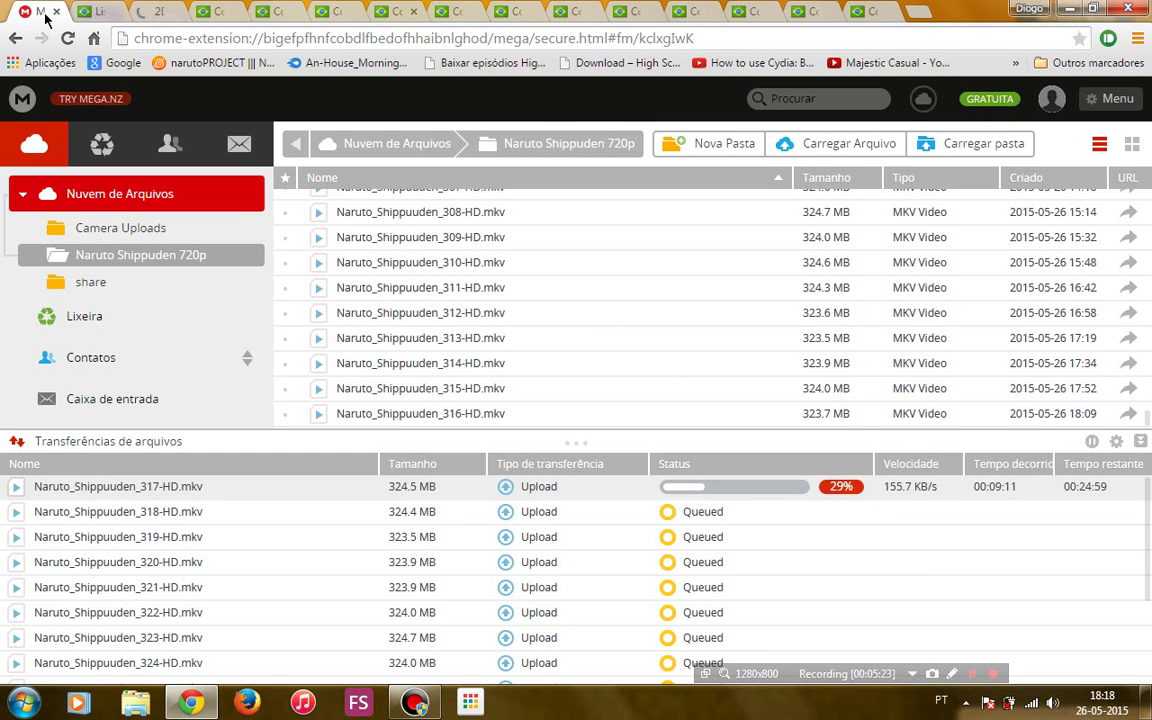
{"action": "left_click", "coordinate": [145, 13]}
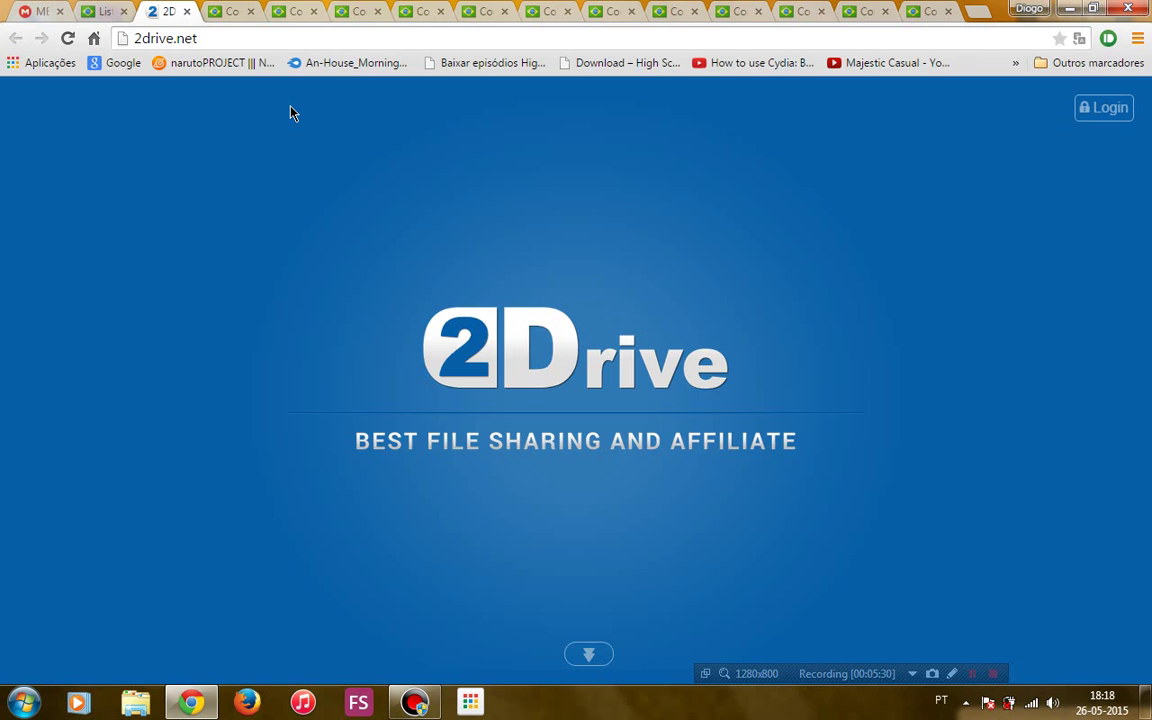
- Open the 2Drive registration form and fill in the account username and e-mail address
{"action": "left_click", "coordinate": [1106, 112]}
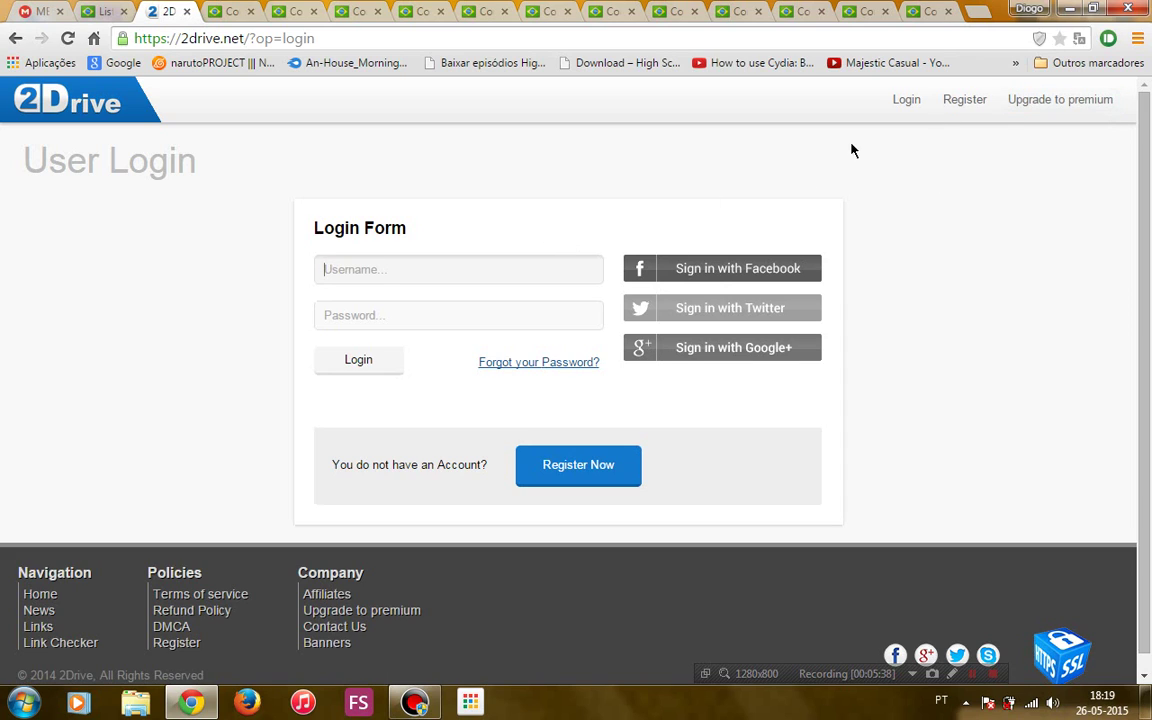
{"action": "left_click", "coordinate": [590, 466]}
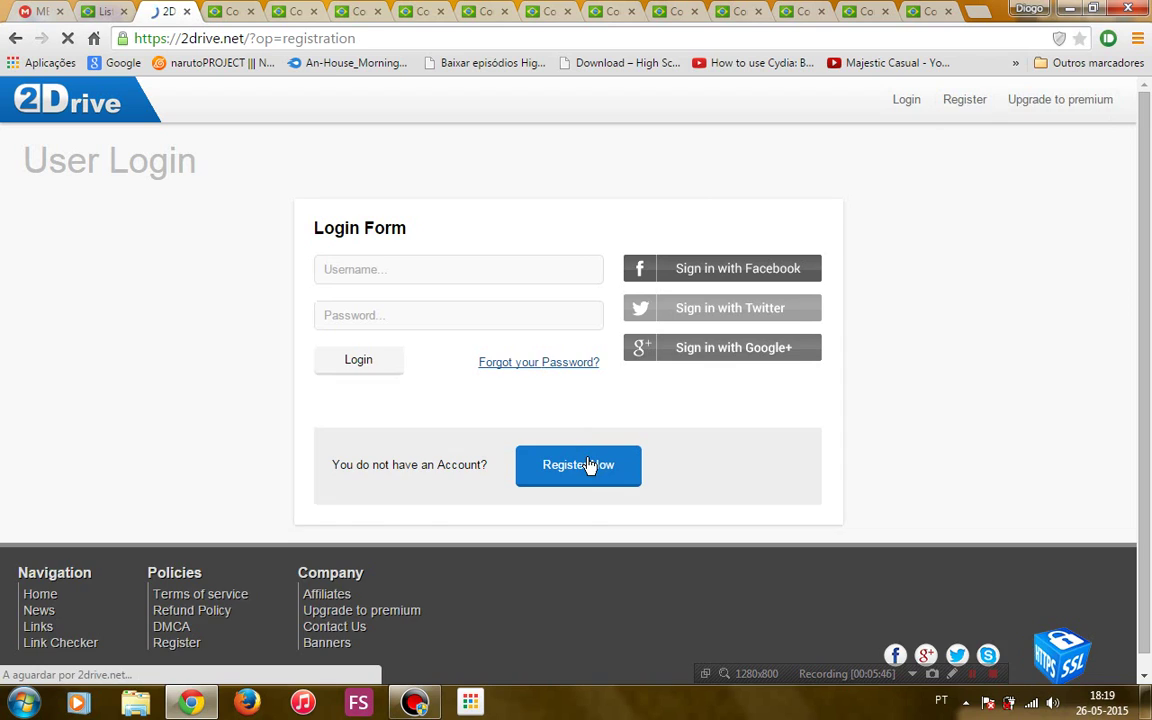
{"action": "left_click", "coordinate": [447, 268]}
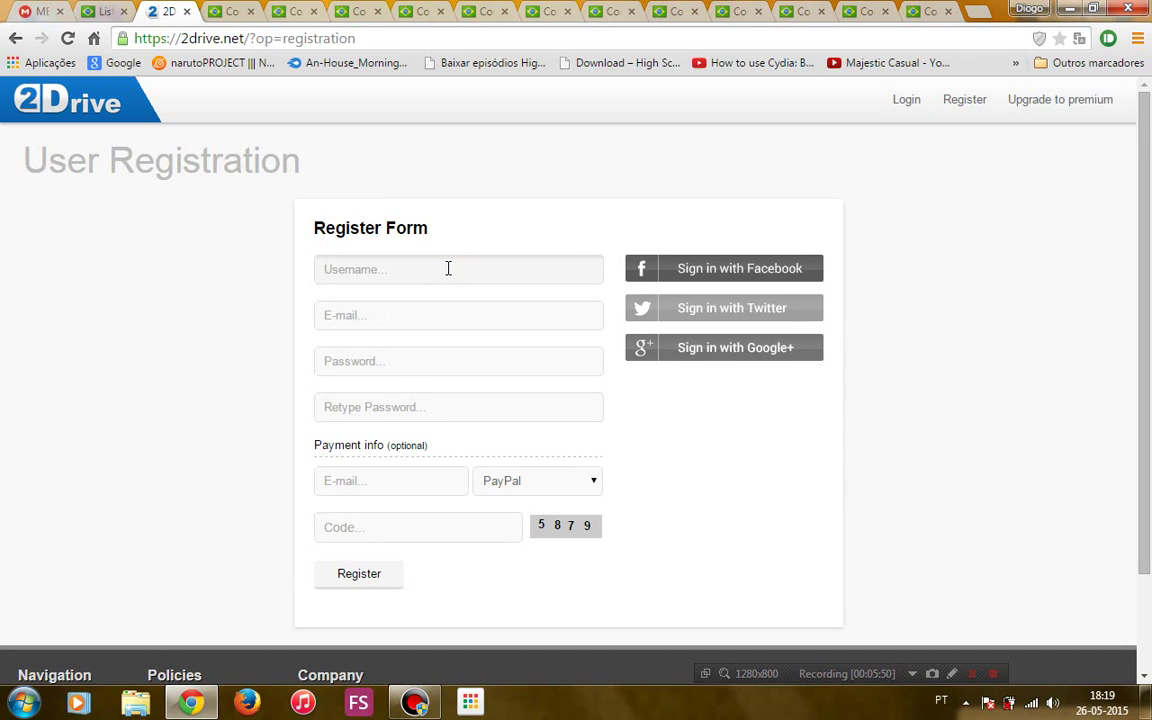
{"action": "type", "text": "g"}
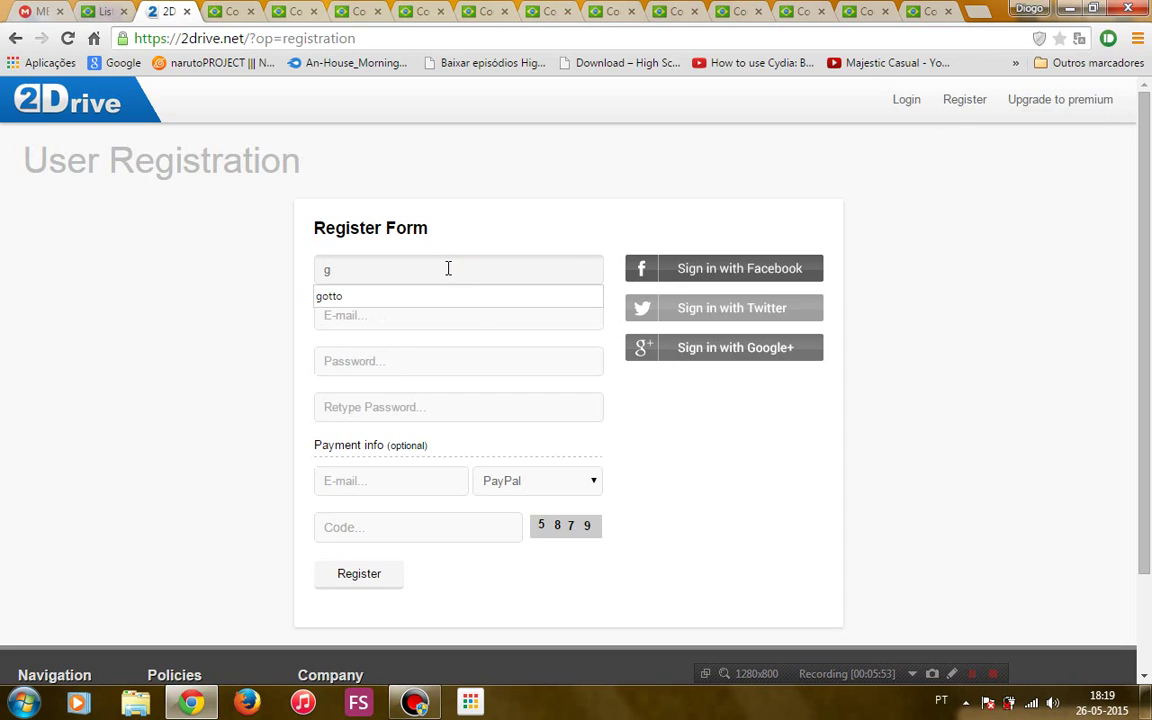
{"action": "key", "text": "Down"}
{"action": "key", "text": "Tab"}
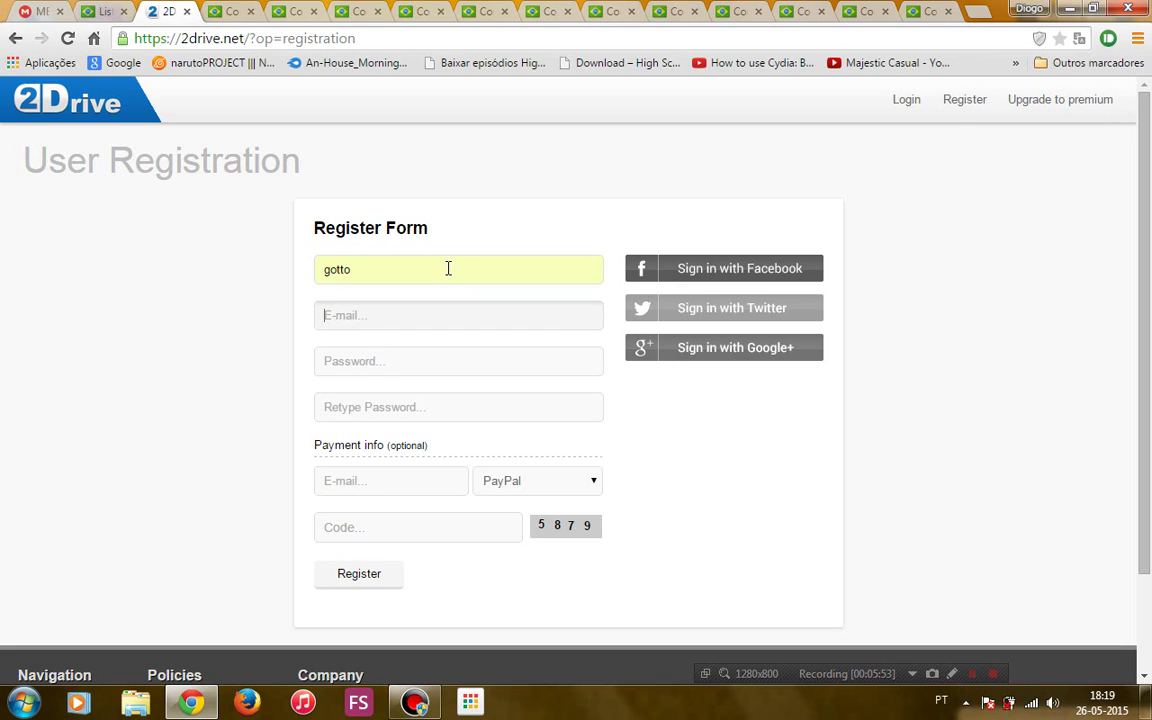
{"action": "type", "text": "rui"}
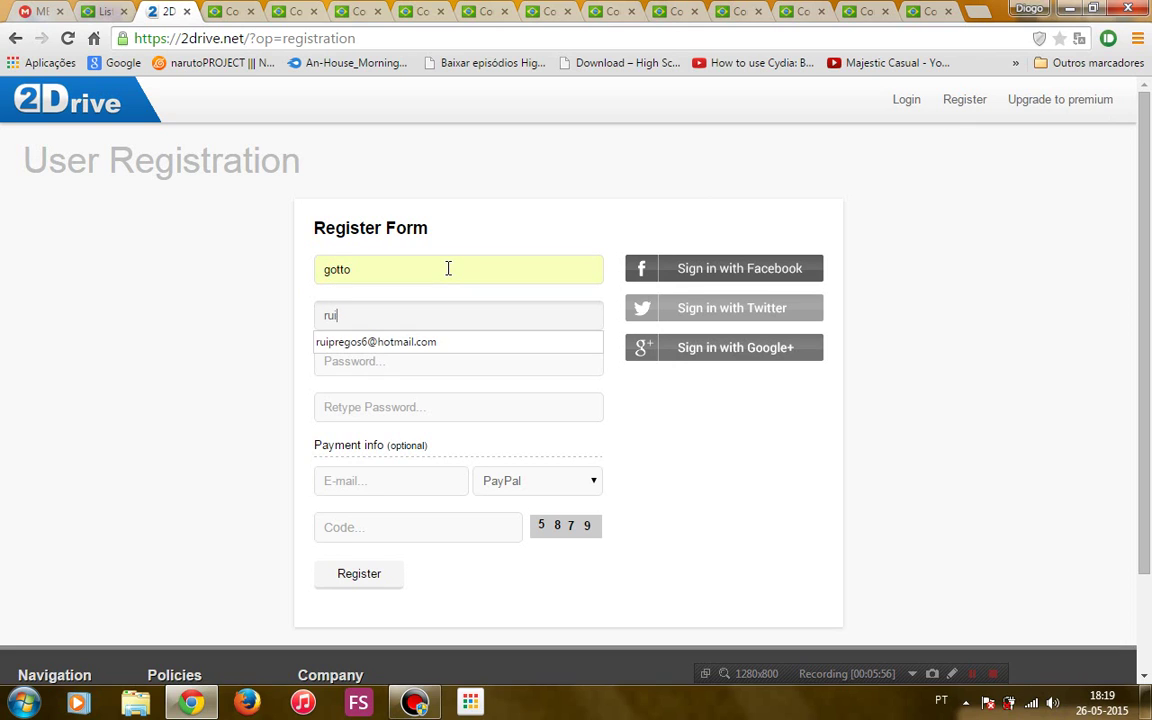
{"action": "key", "text": "Down"}
{"action": "key", "text": "Tab"}
- Enter the new account password in the registration form and repeat it in the confirmation field
{"action": "type", "text": "*"}
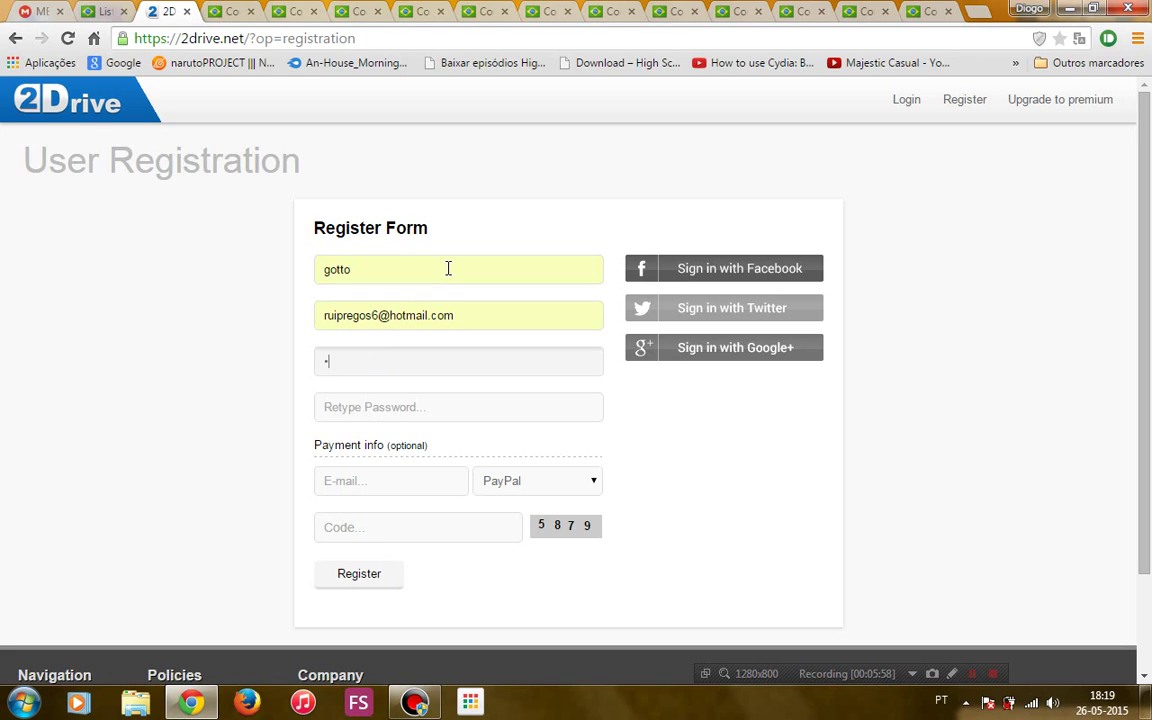
{"action": "type", "text": "*******"}
{"action": "key", "text": "Tab"}
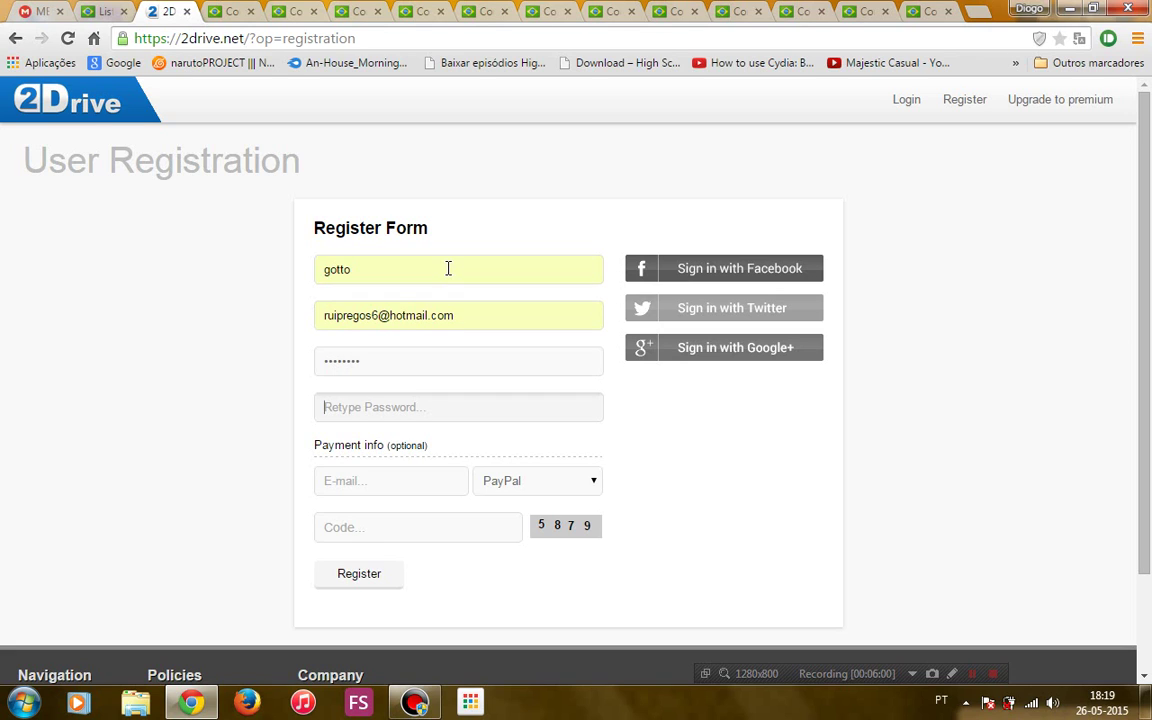
{"action": "type", "text": "********"}
{"action": "key", "text": "Tab"}
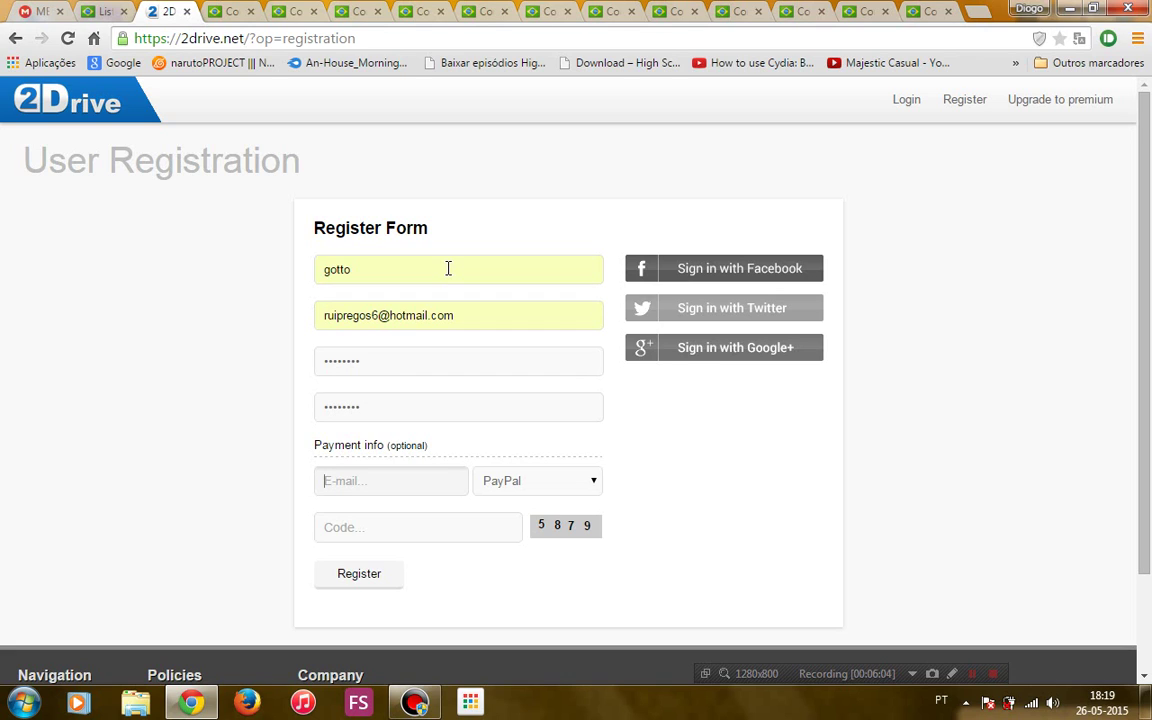
- Skip the optional payment info, enter the displayed verification code and submit the registration, saving the login in the browser
{"action": "key", "text": "Tab"}
{"action": "left_click", "coordinate": [386, 532]}
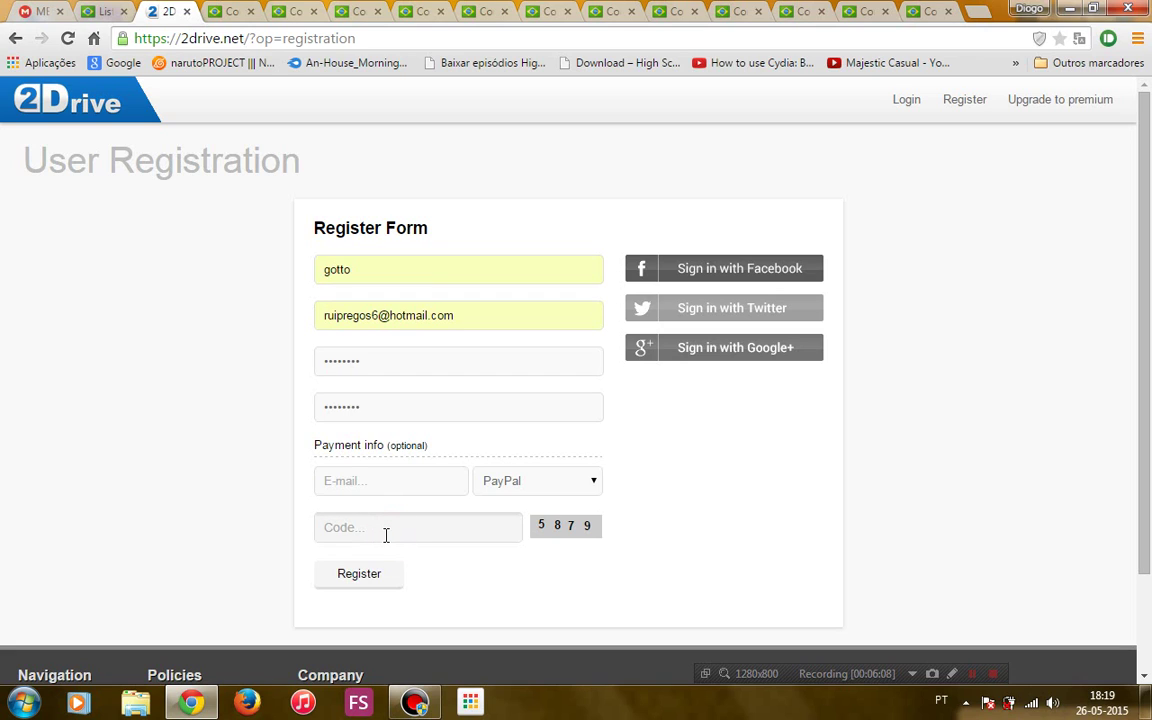
{"action": "type", "text": "5"}
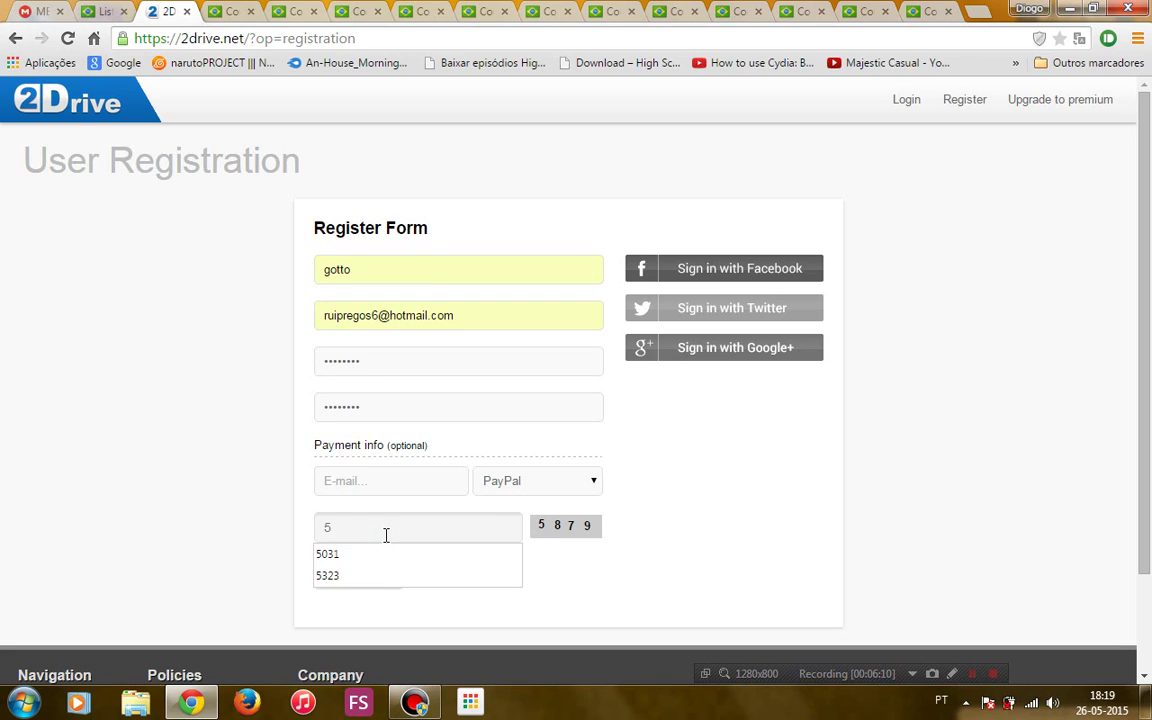
{"action": "type", "text": "879"}
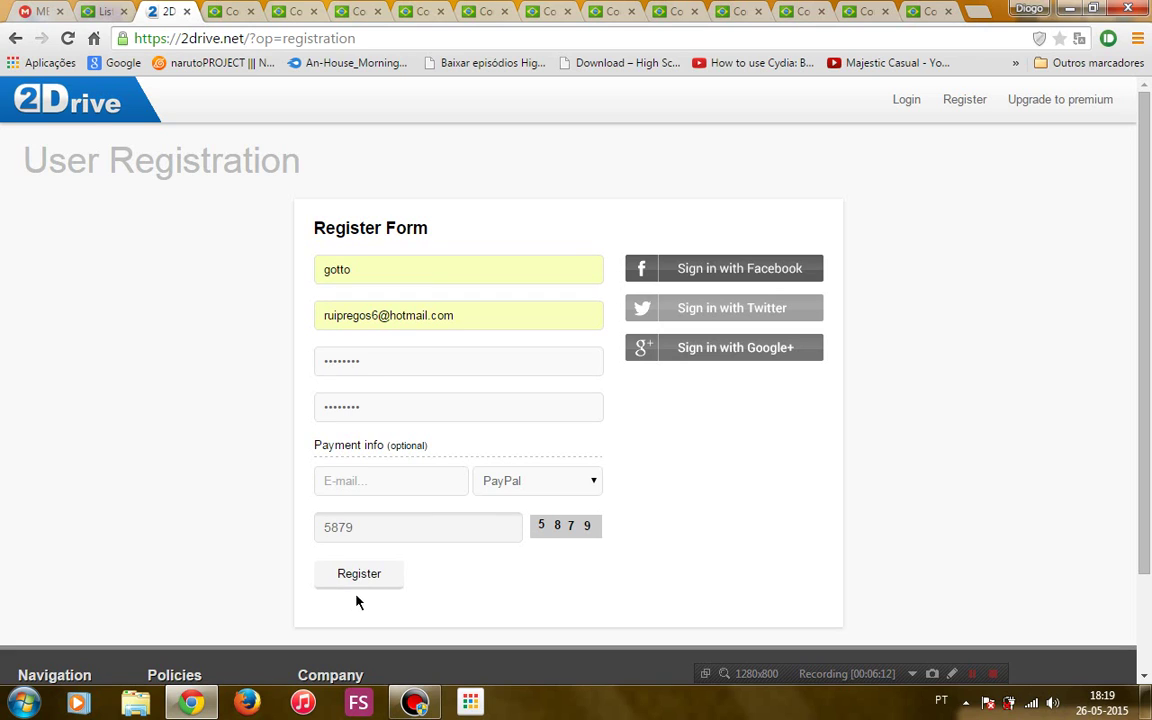
{"action": "left_click", "coordinate": [368, 581]}
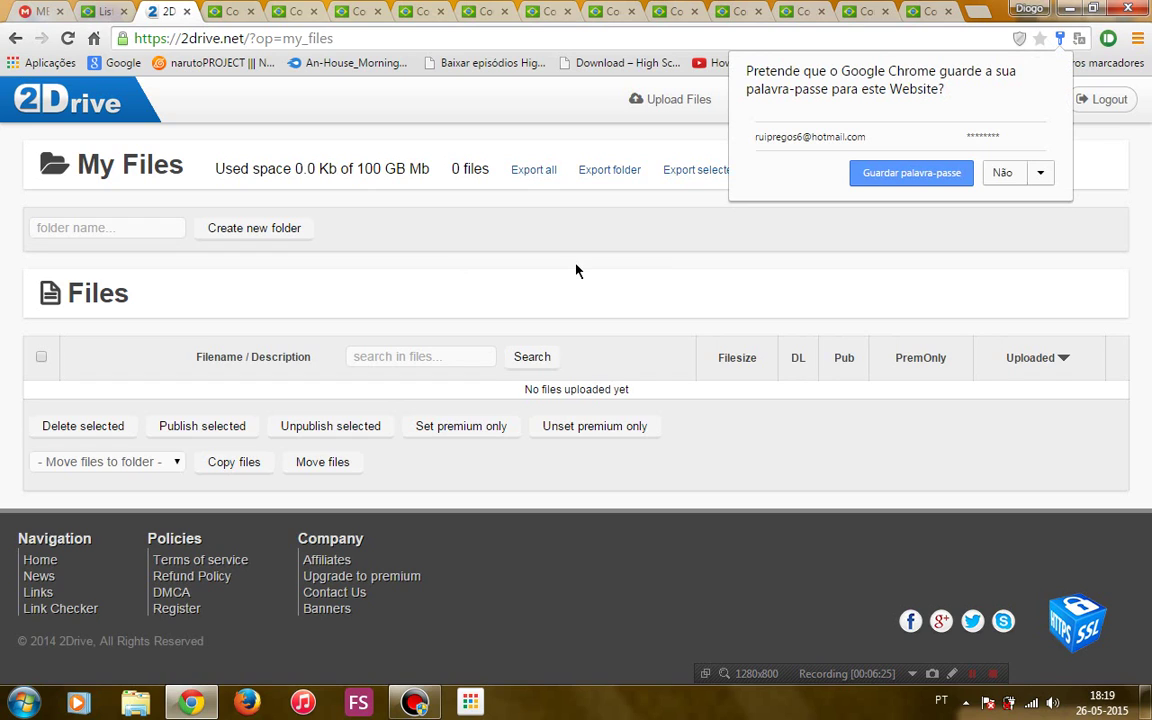
{"action": "left_click", "coordinate": [952, 176]}
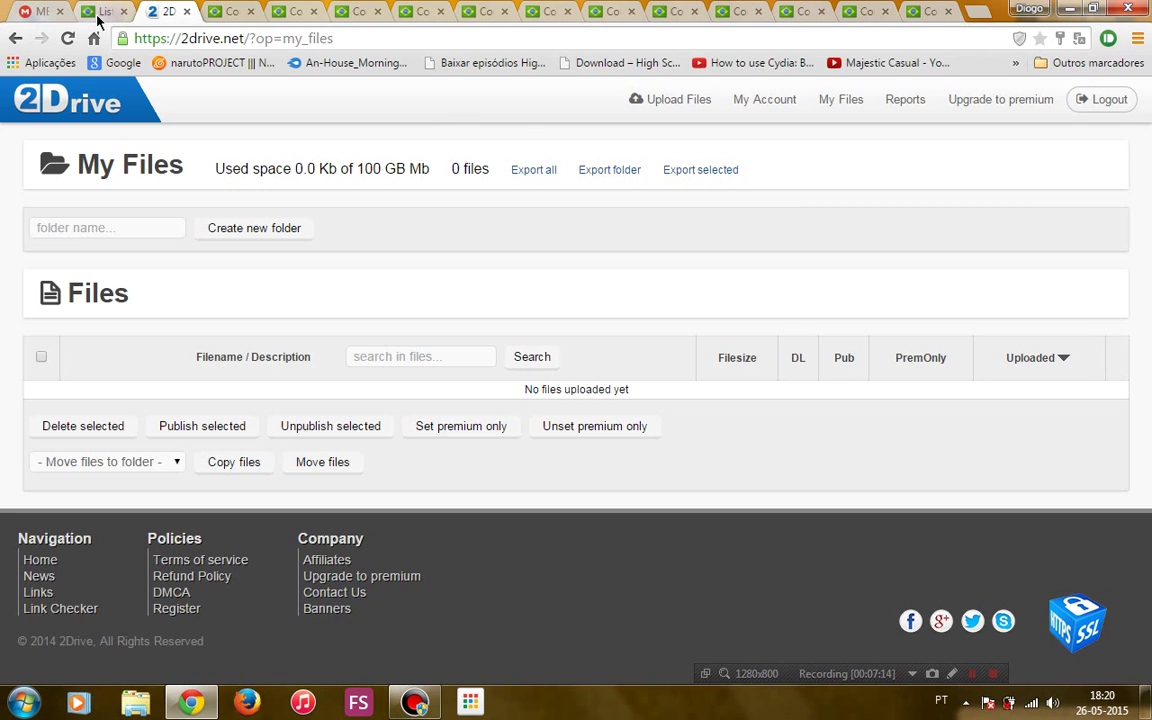
- Switch to MEGA and cancel the queued uploads from Naruto_Shippuuden_318-HD.mkv through Naruto_Shippuuden_329-HD.mkv
{"action": "left_click", "coordinate": [37, 14]}
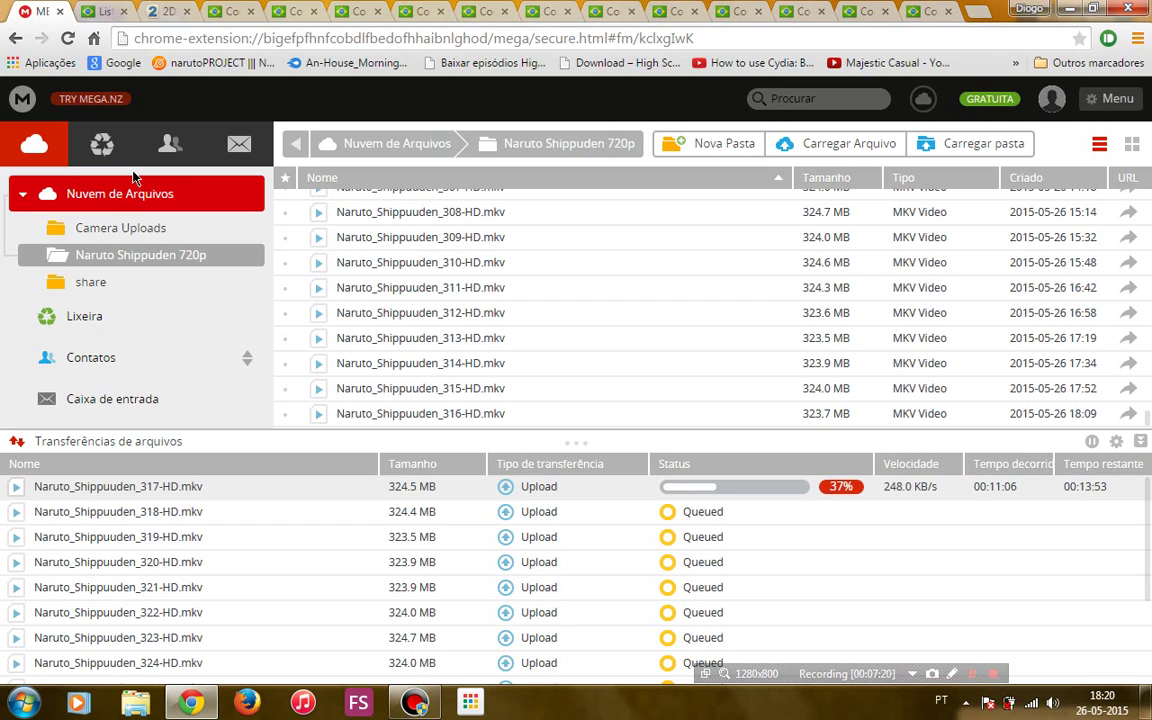
{"action": "left_click", "coordinate": [583, 517]}
{"action": "right_click", "coordinate": [583, 517]}
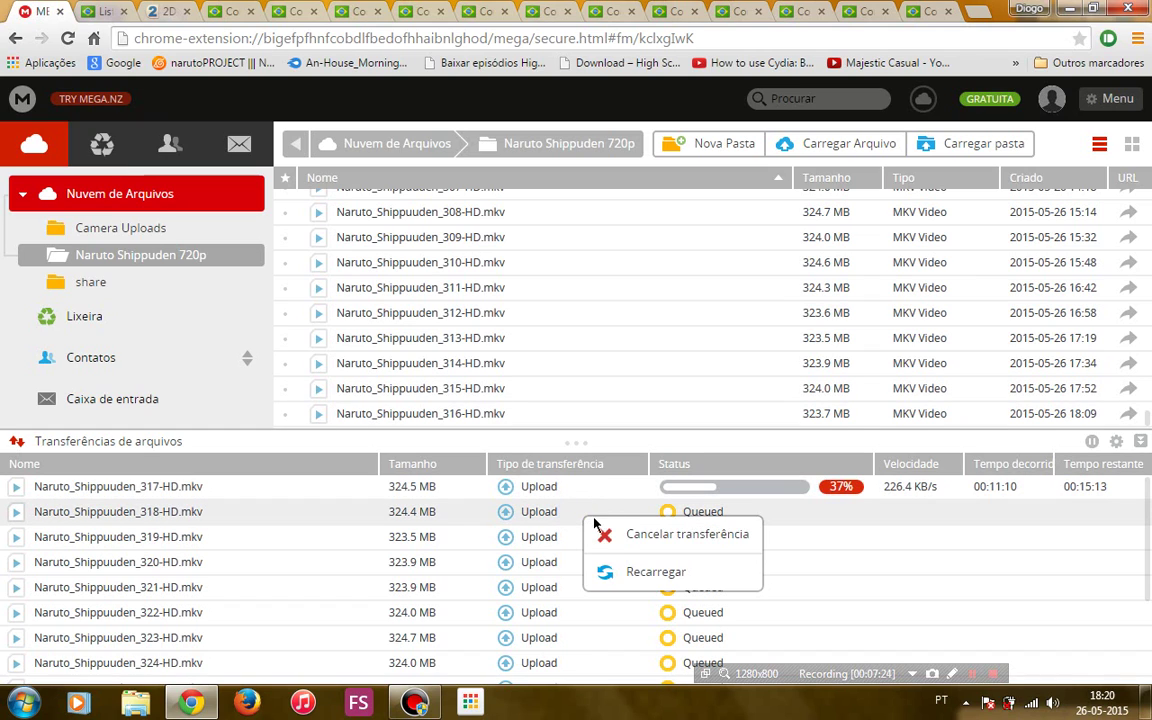
{"action": "left_click", "coordinate": [646, 547]}
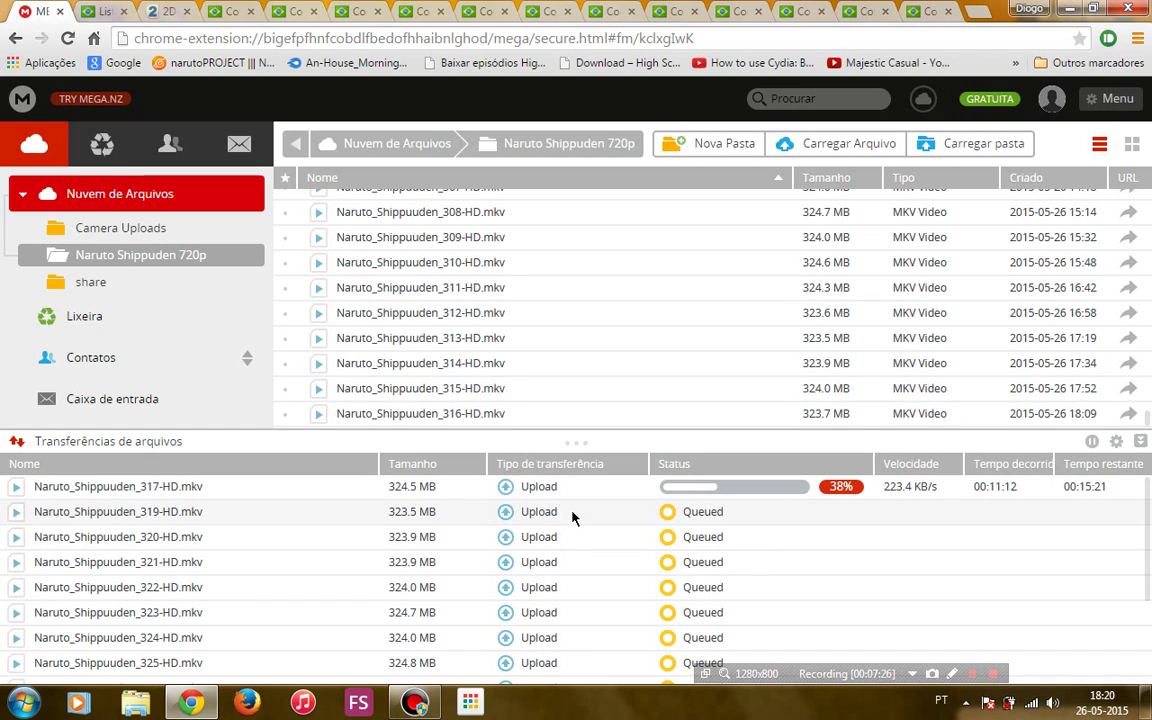
{"action": "right_click", "coordinate": [573, 515]}
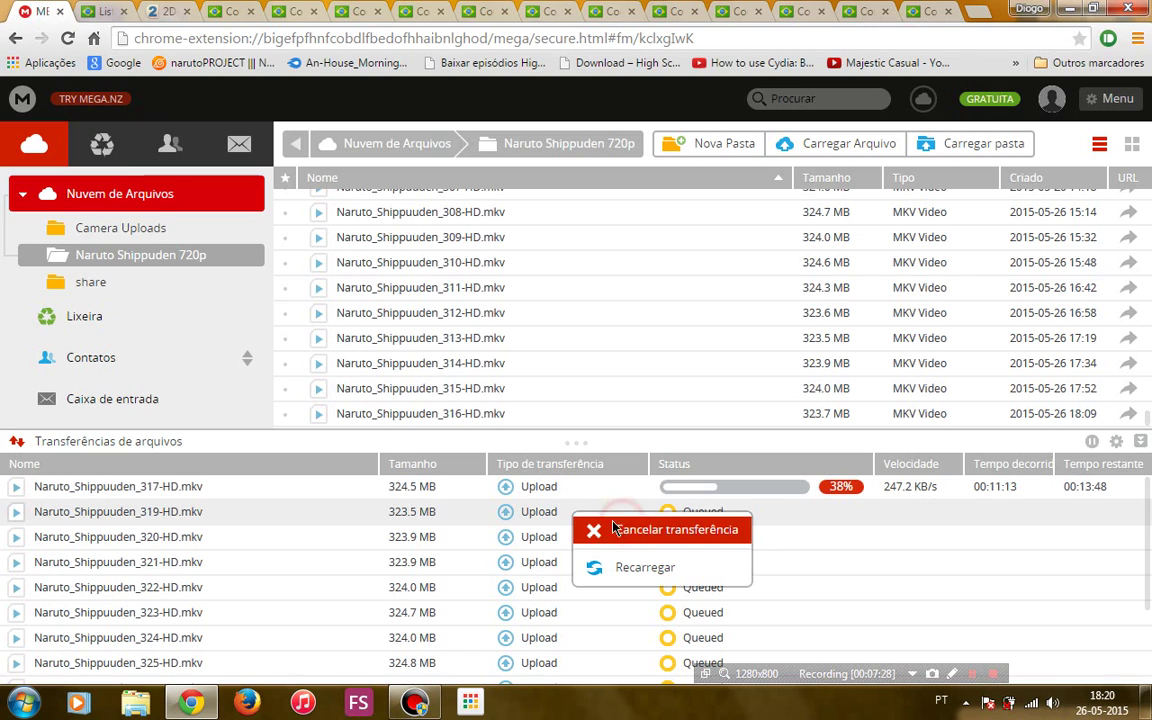
{"action": "left_click", "coordinate": [600, 527]}
{"action": "right_click", "coordinate": [573, 513]}
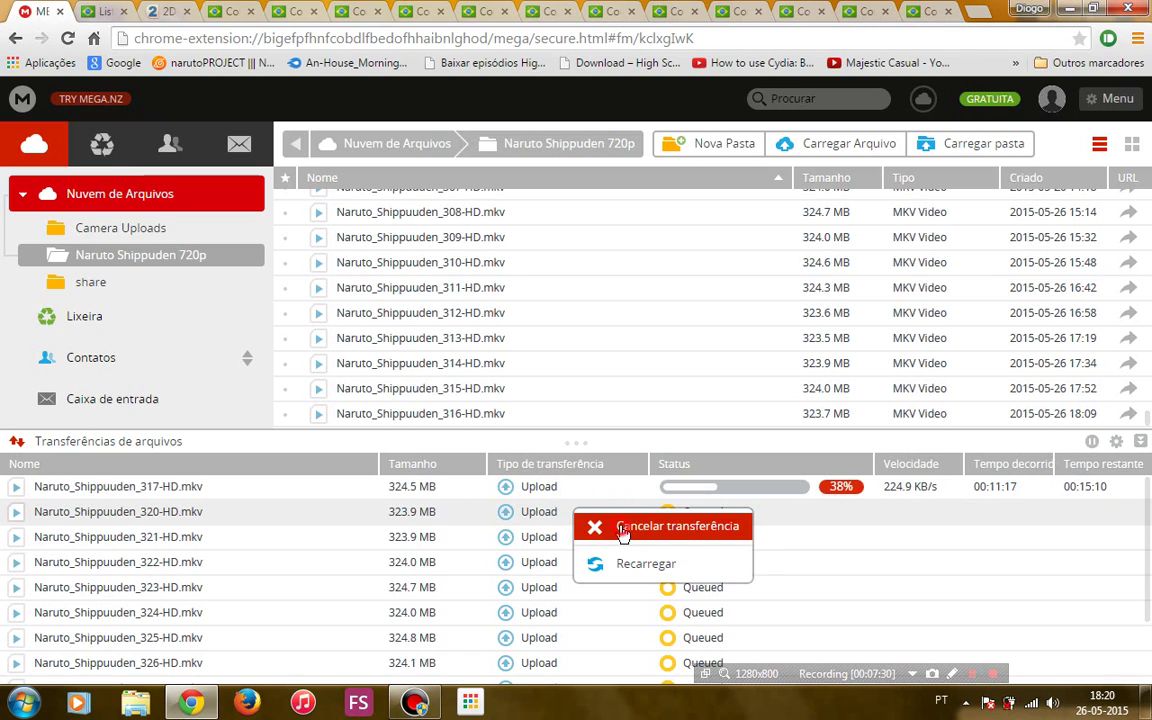
{"action": "left_click", "coordinate": [585, 528]}
{"action": "right_click", "coordinate": [566, 514]}
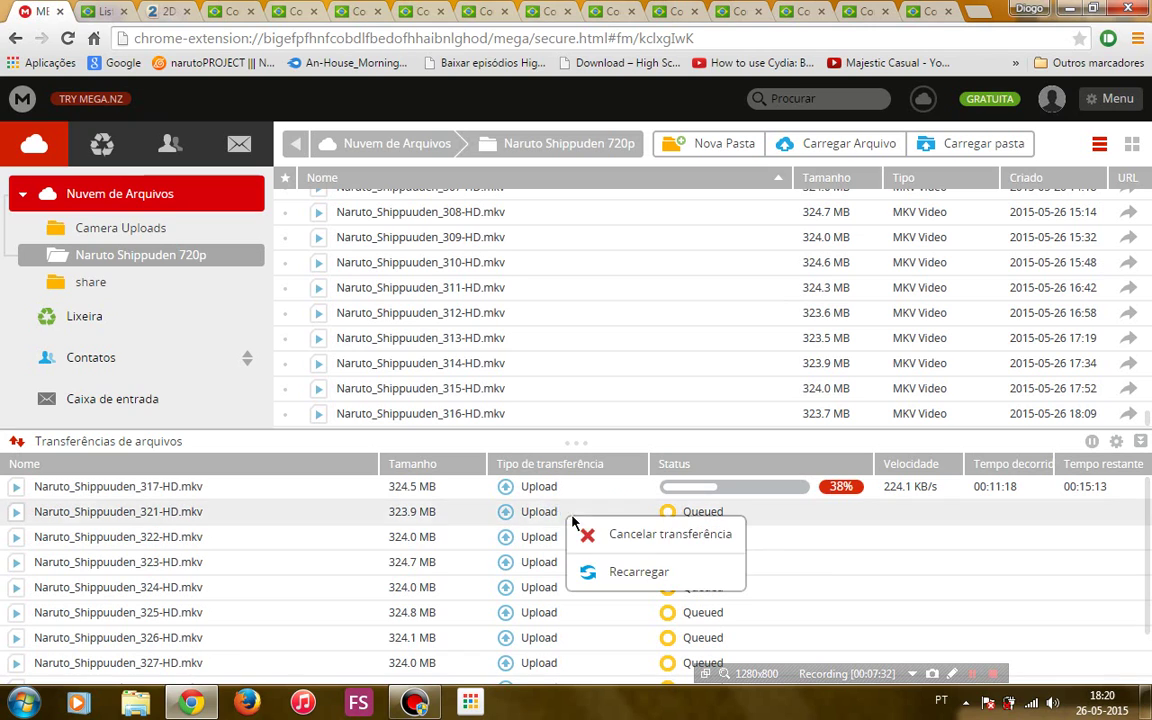
{"action": "left_click", "coordinate": [594, 533]}
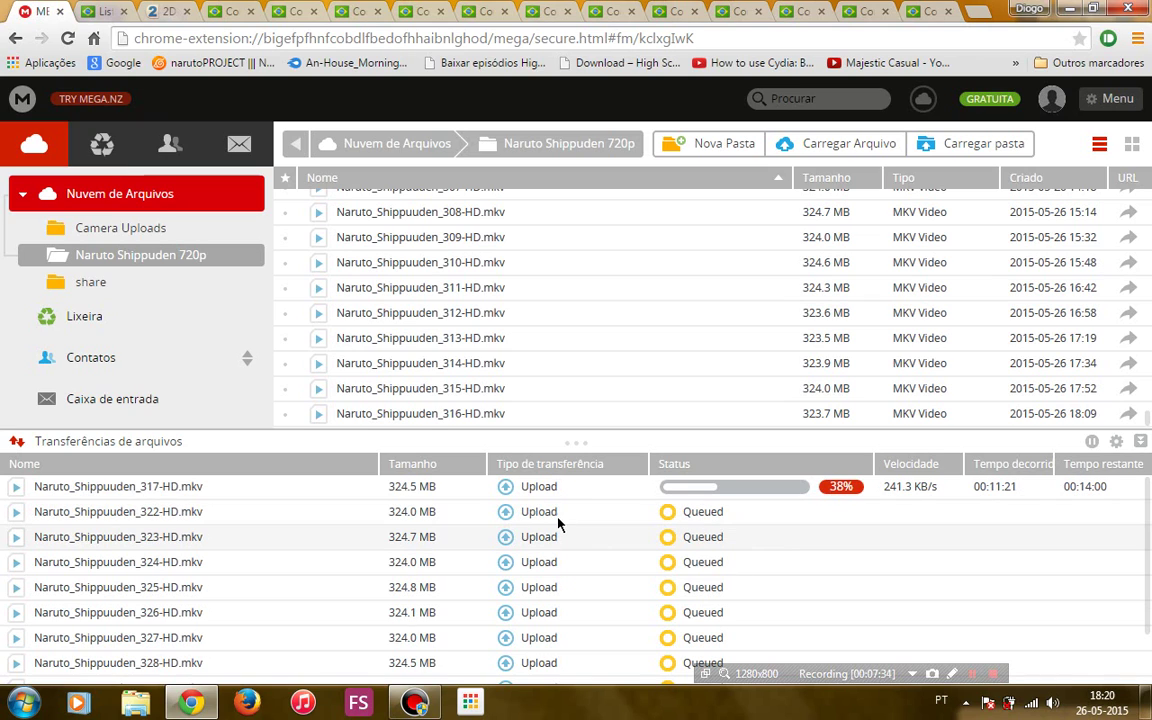
{"action": "right_click", "coordinate": [549, 513]}
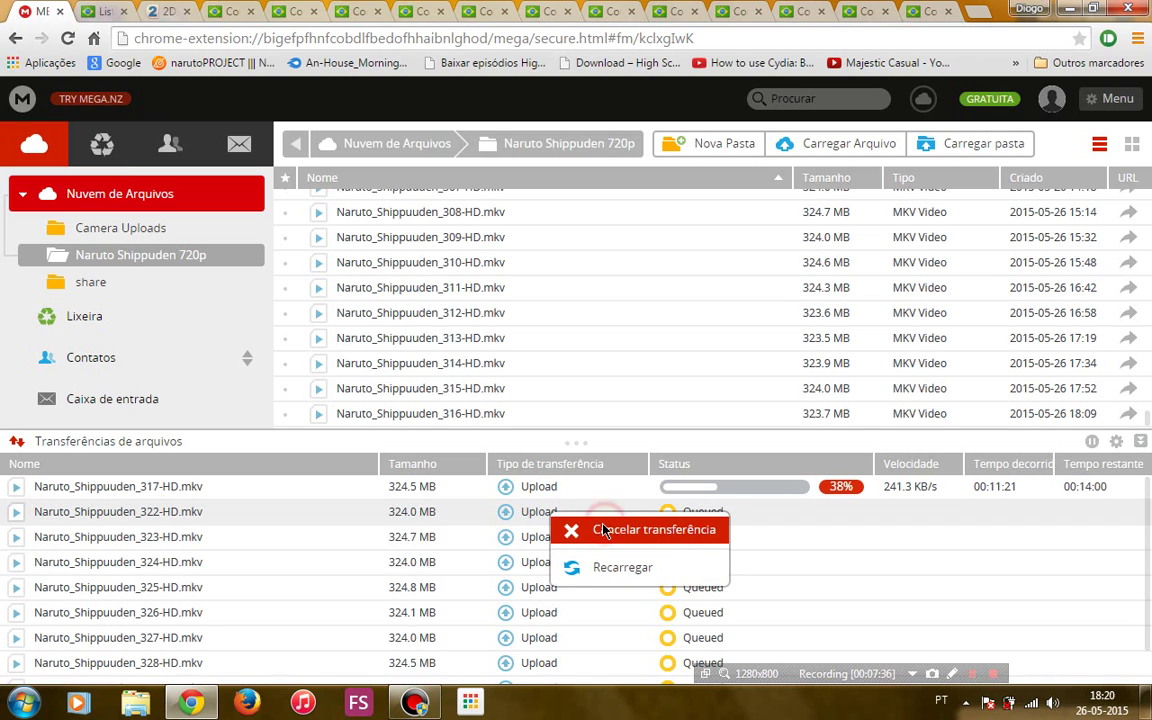
{"action": "left_click", "coordinate": [596, 529]}
{"action": "right_click", "coordinate": [553, 513]}
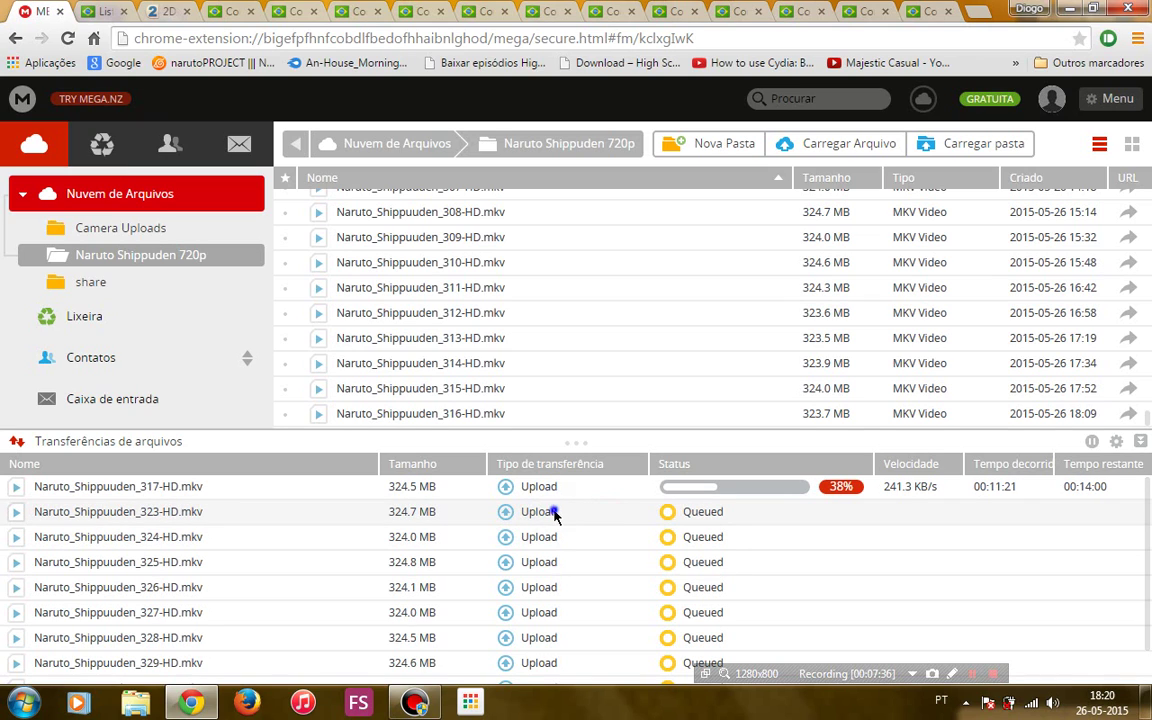
{"action": "left_click", "coordinate": [614, 537]}
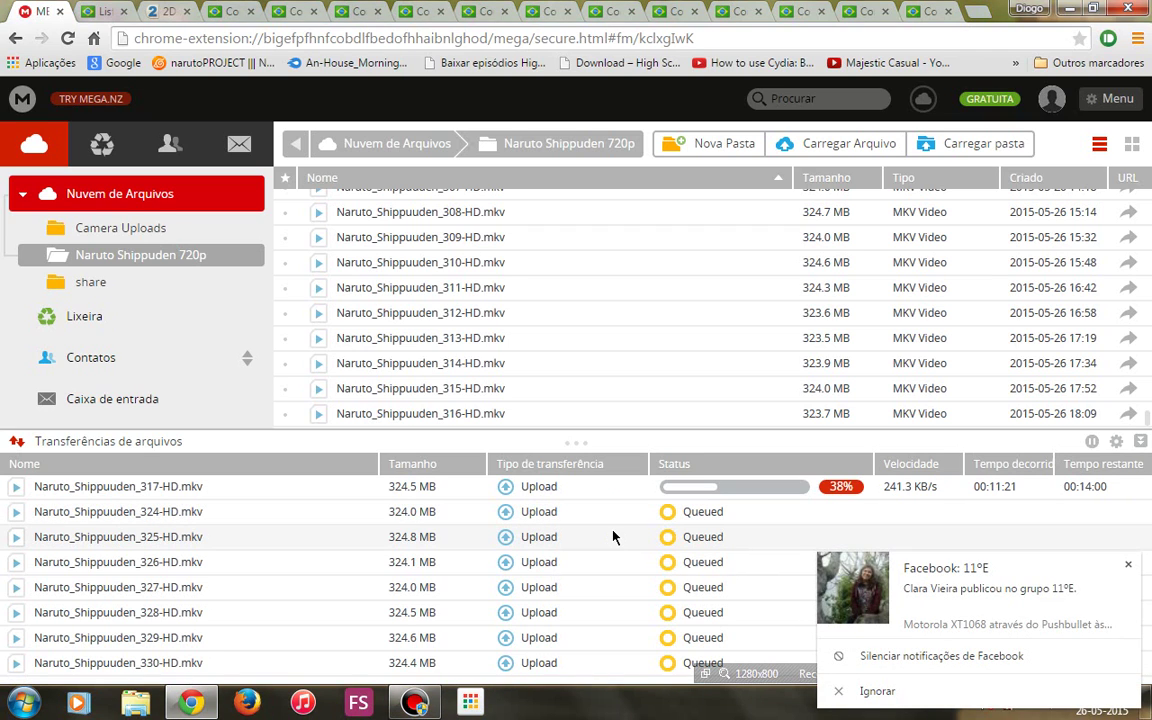
{"action": "right_click", "coordinate": [553, 512]}
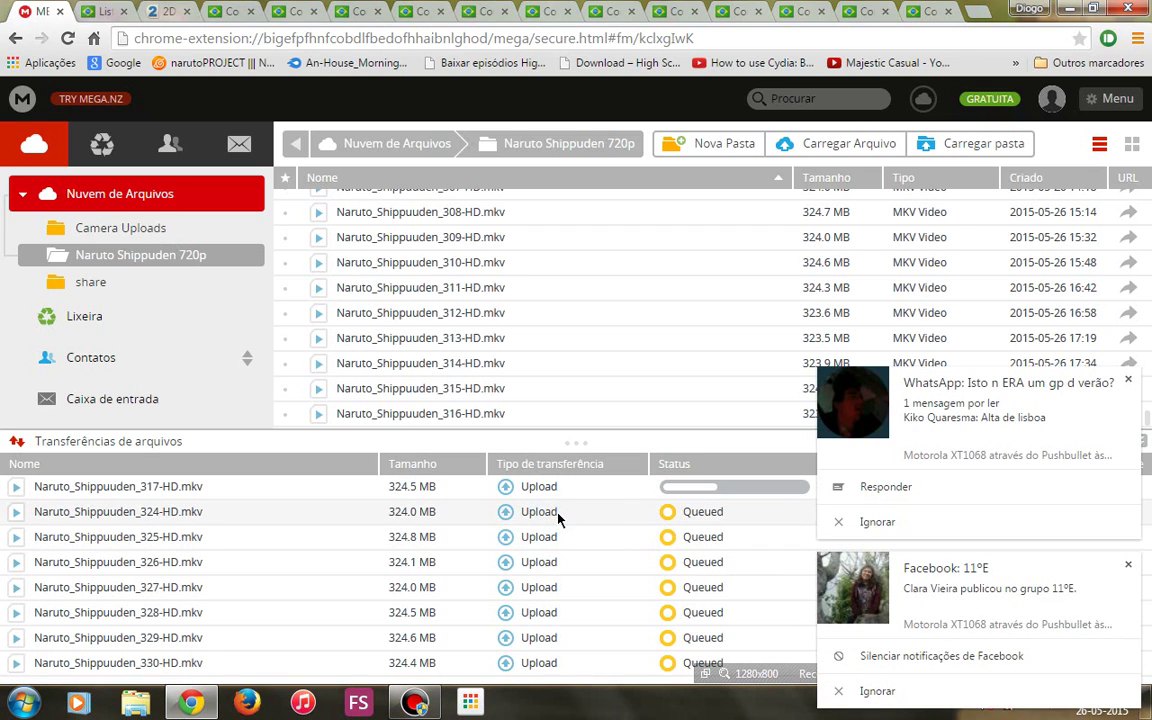
{"action": "left_click", "coordinate": [604, 533]}
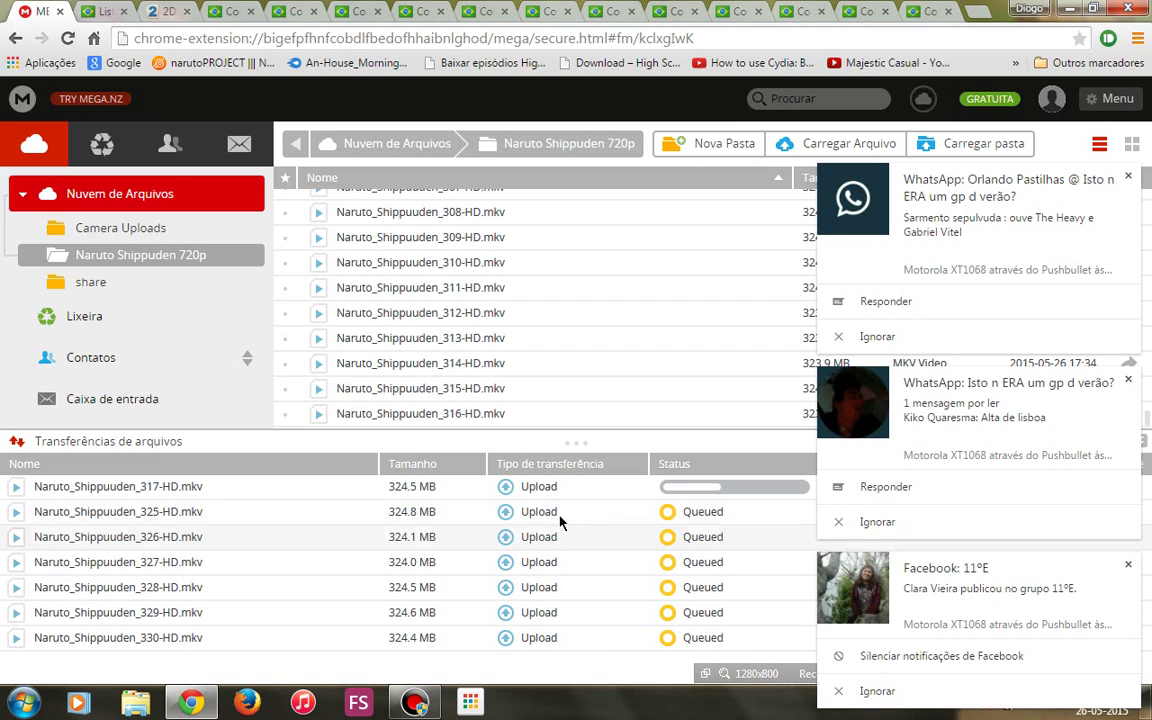
{"action": "right_click", "coordinate": [558, 516]}
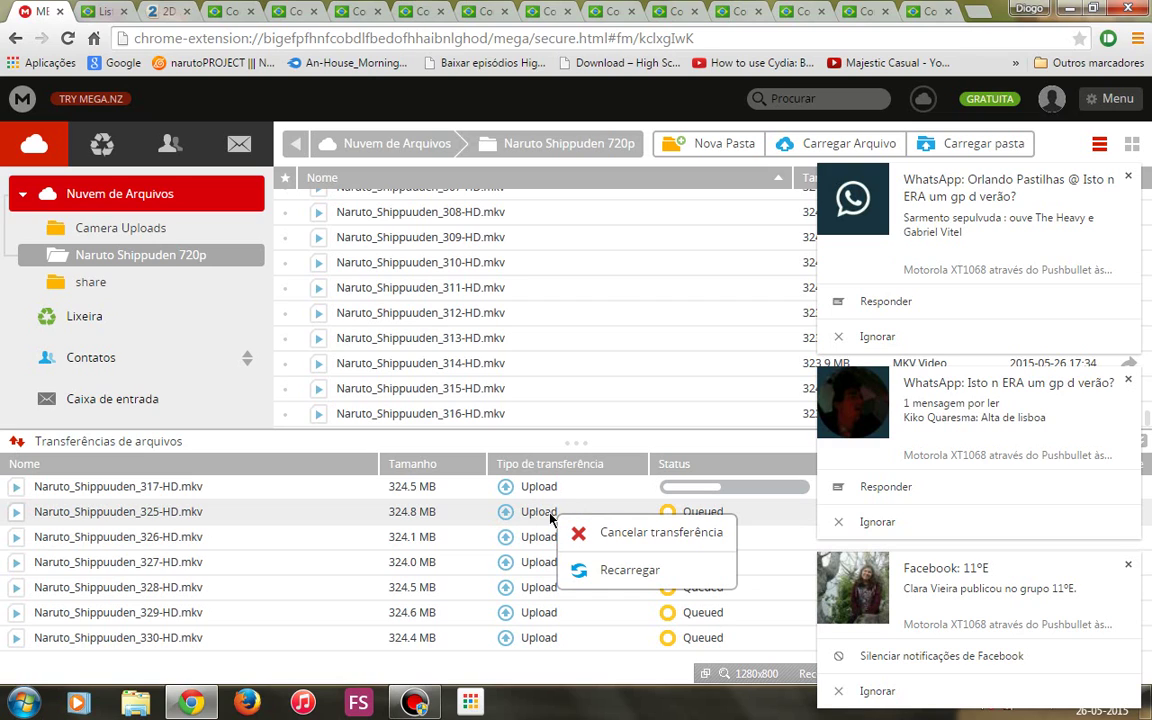
{"action": "left_click", "coordinate": [614, 536]}
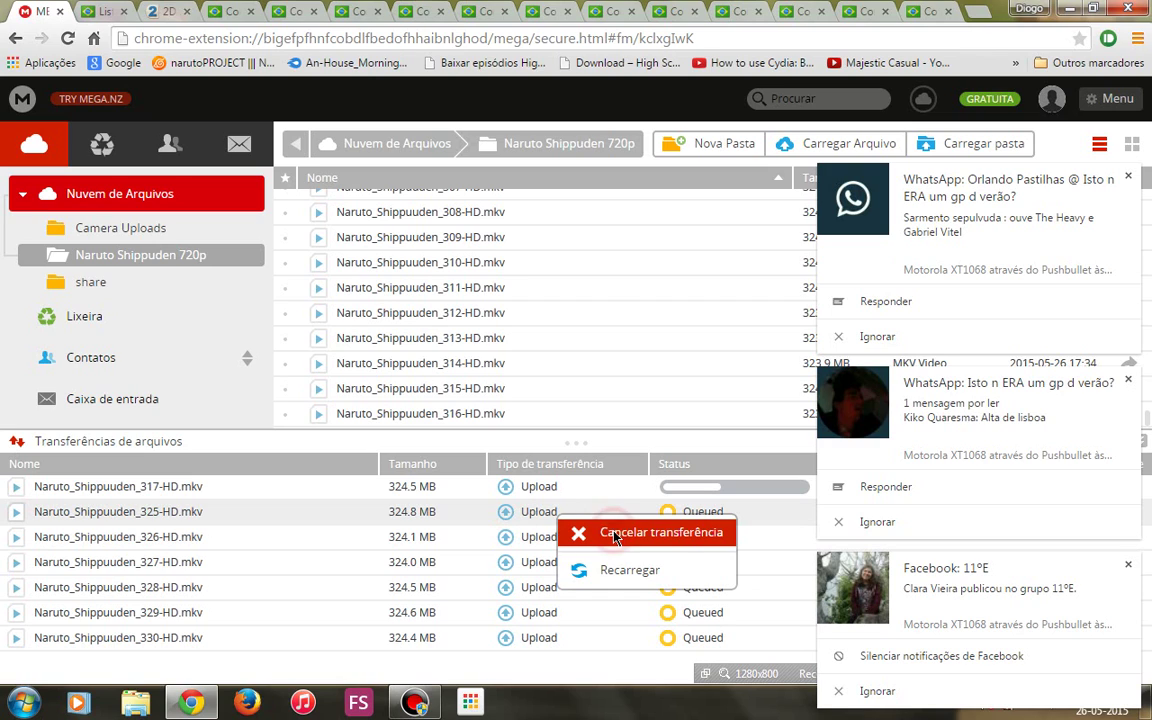
{"action": "right_click", "coordinate": [558, 513]}
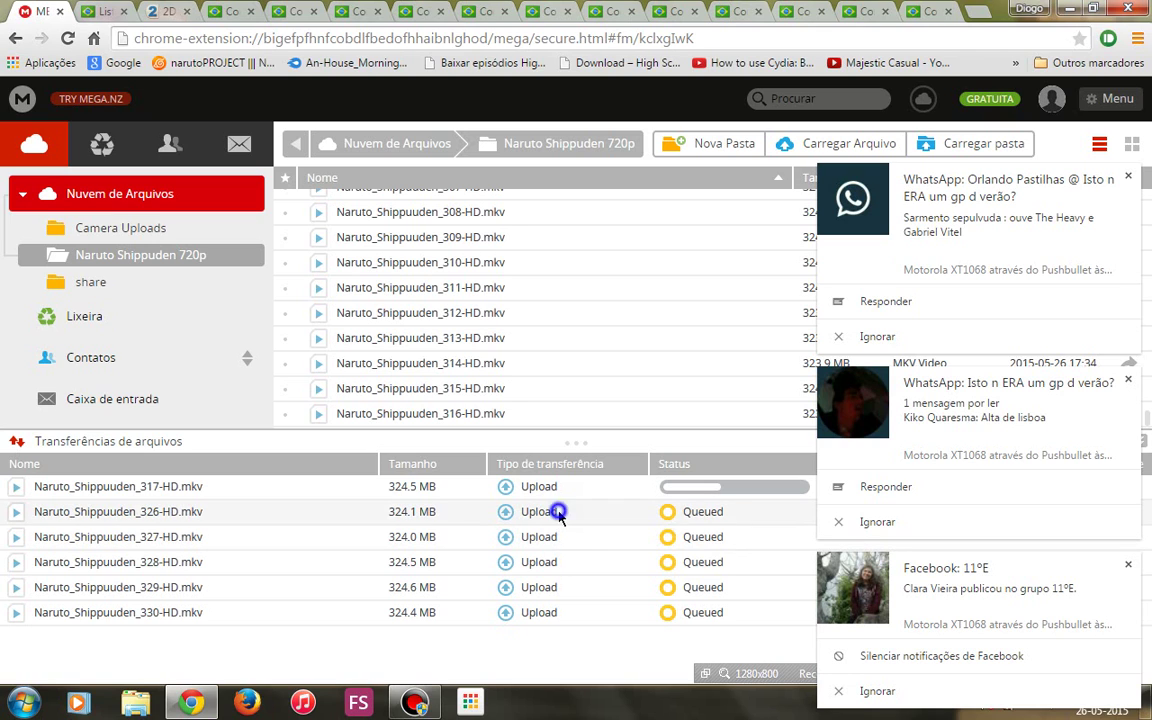
{"action": "left_click", "coordinate": [605, 533]}
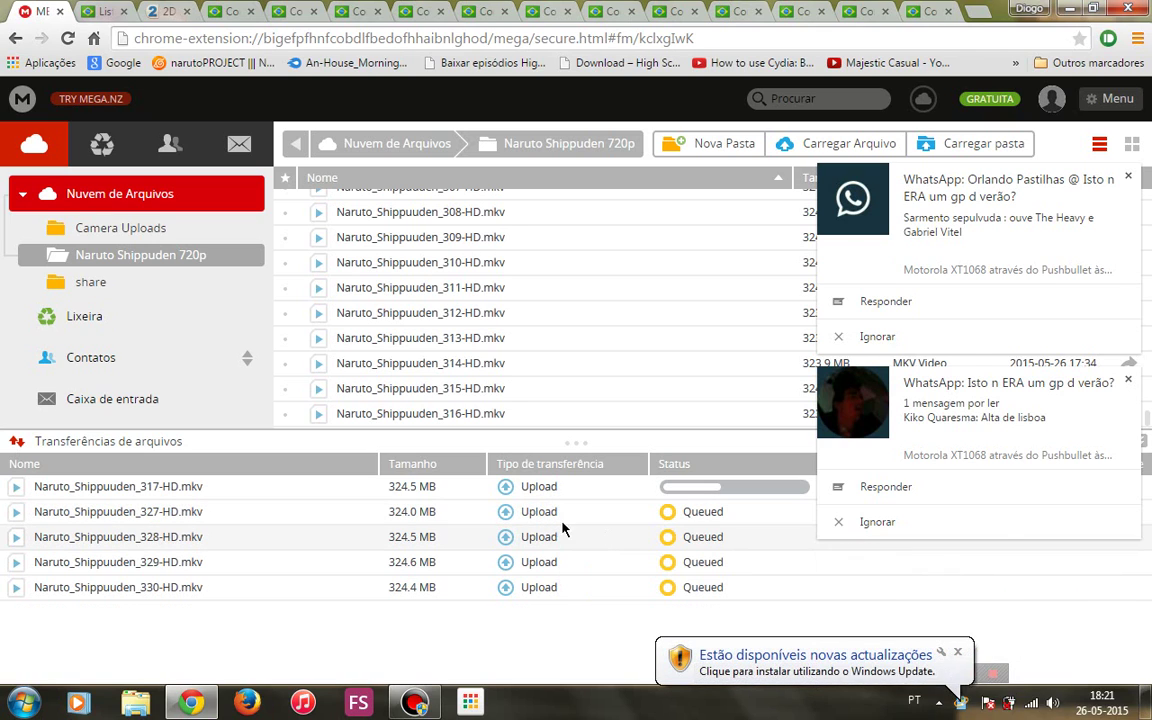
{"action": "right_click", "coordinate": [535, 514]}
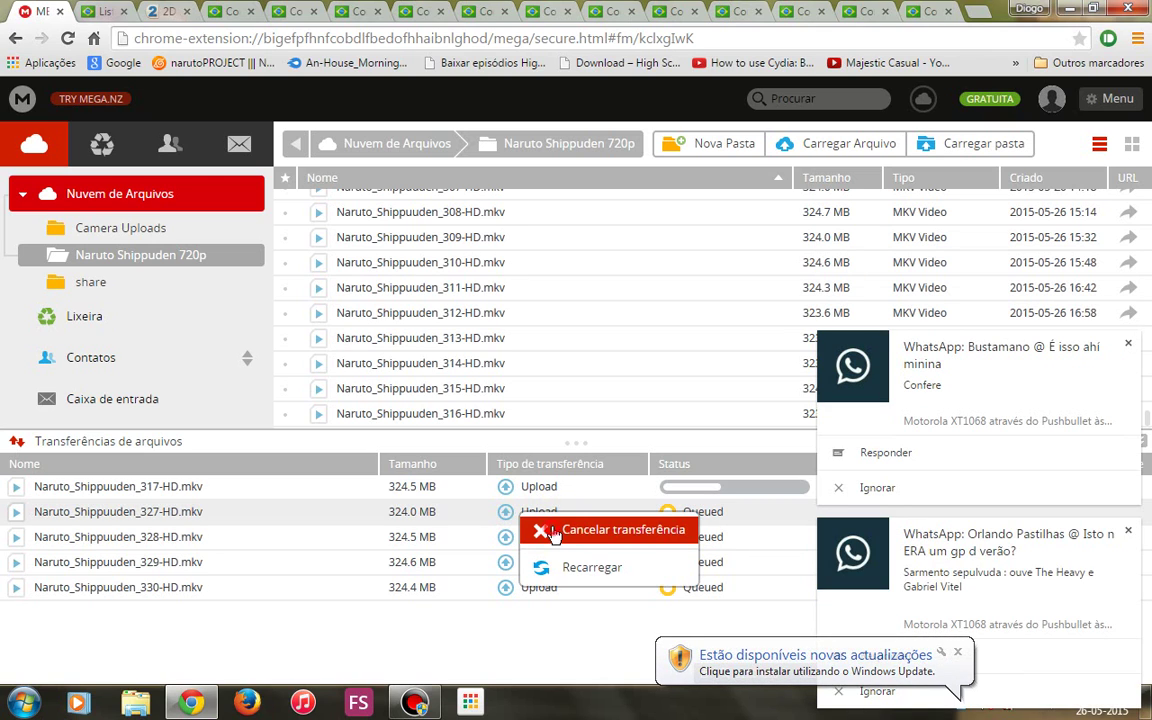
{"action": "left_click", "coordinate": [547, 531]}
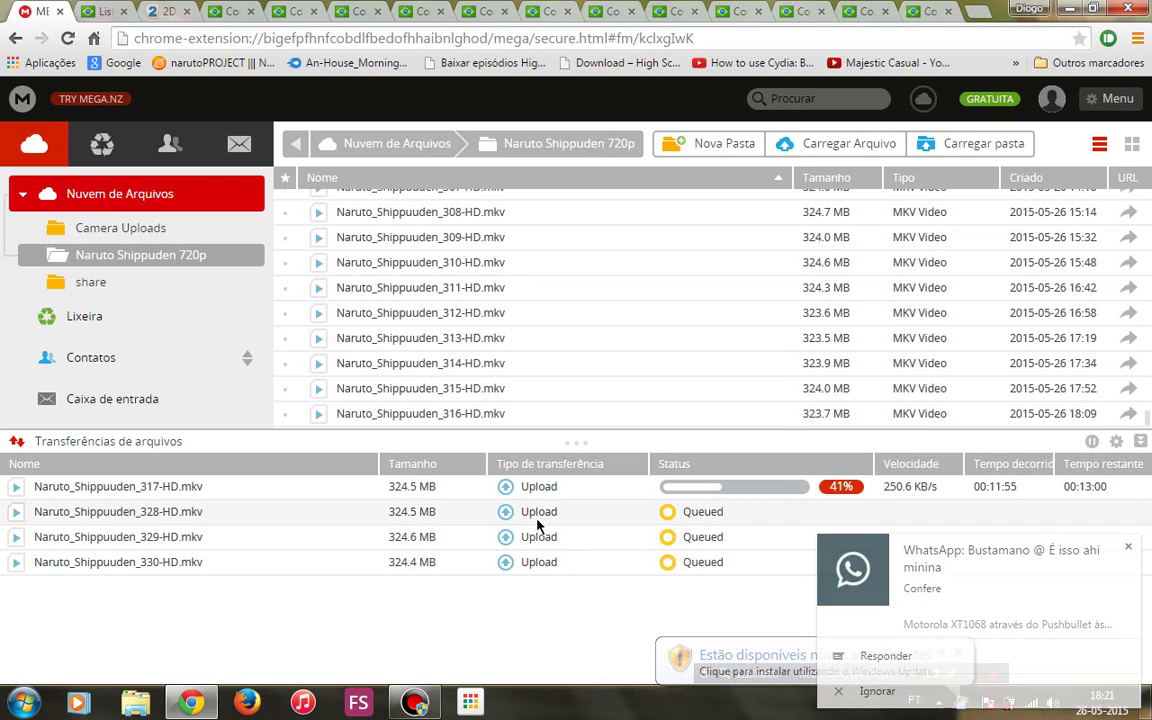
{"action": "right_click", "coordinate": [532, 516]}
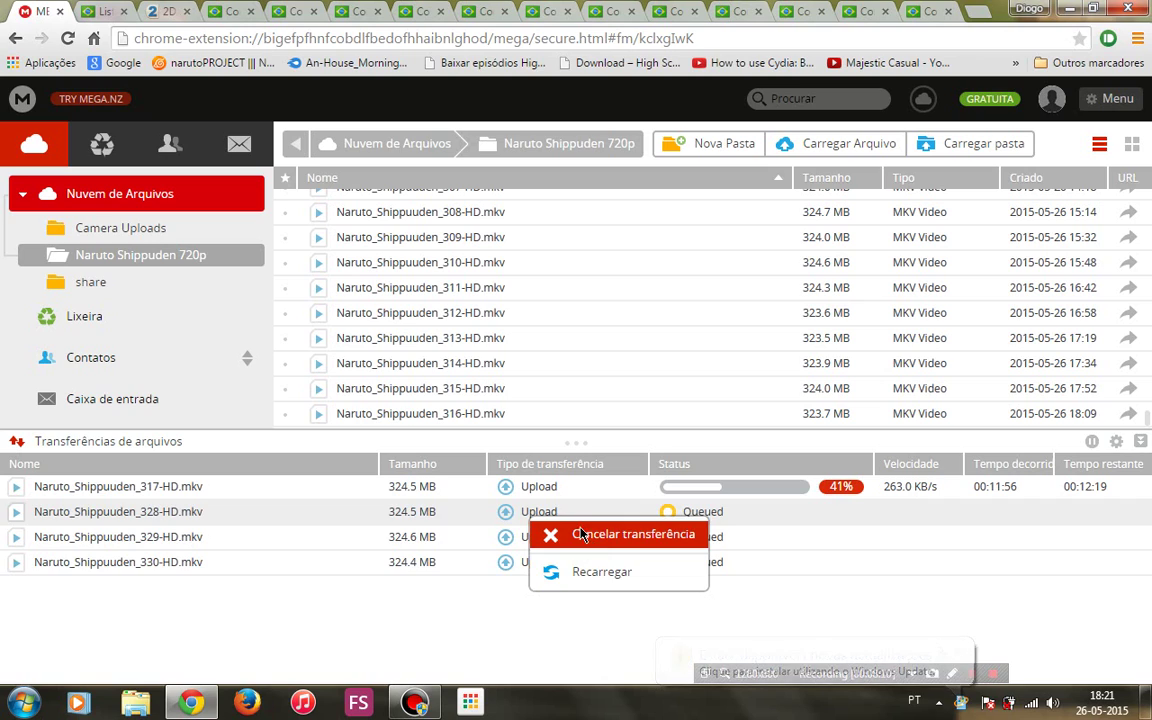
{"action": "left_click", "coordinate": [548, 534]}
{"action": "right_click", "coordinate": [538, 516]}
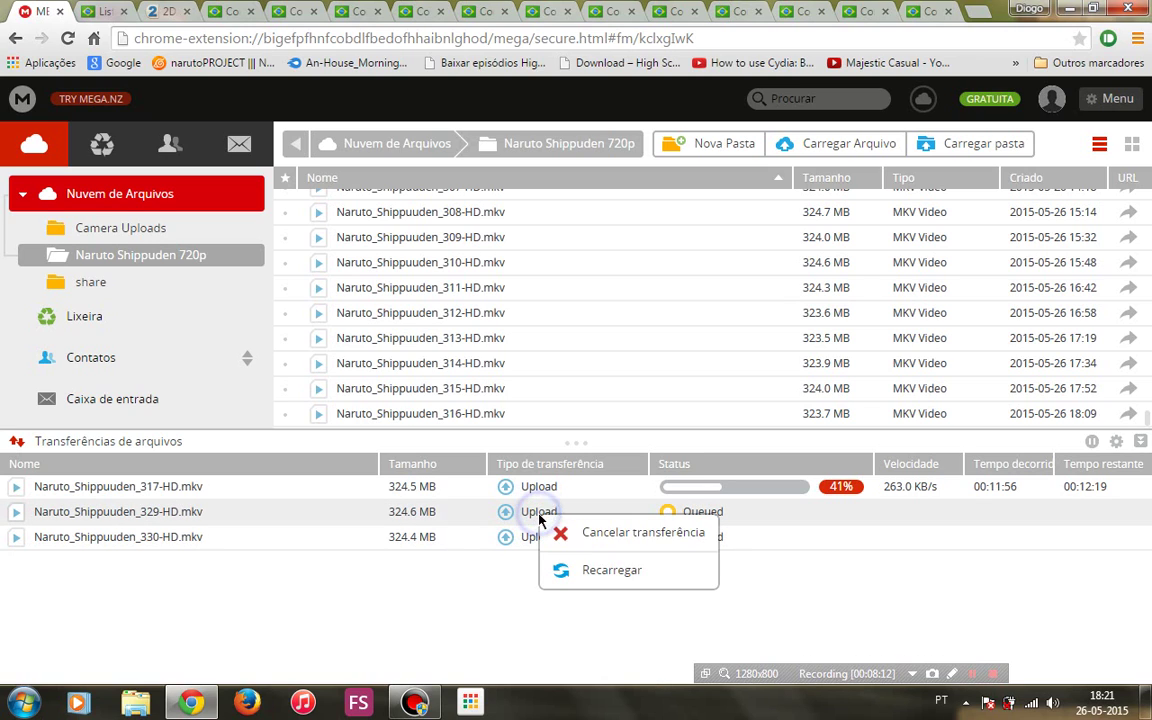
{"action": "left_click", "coordinate": [588, 541]}
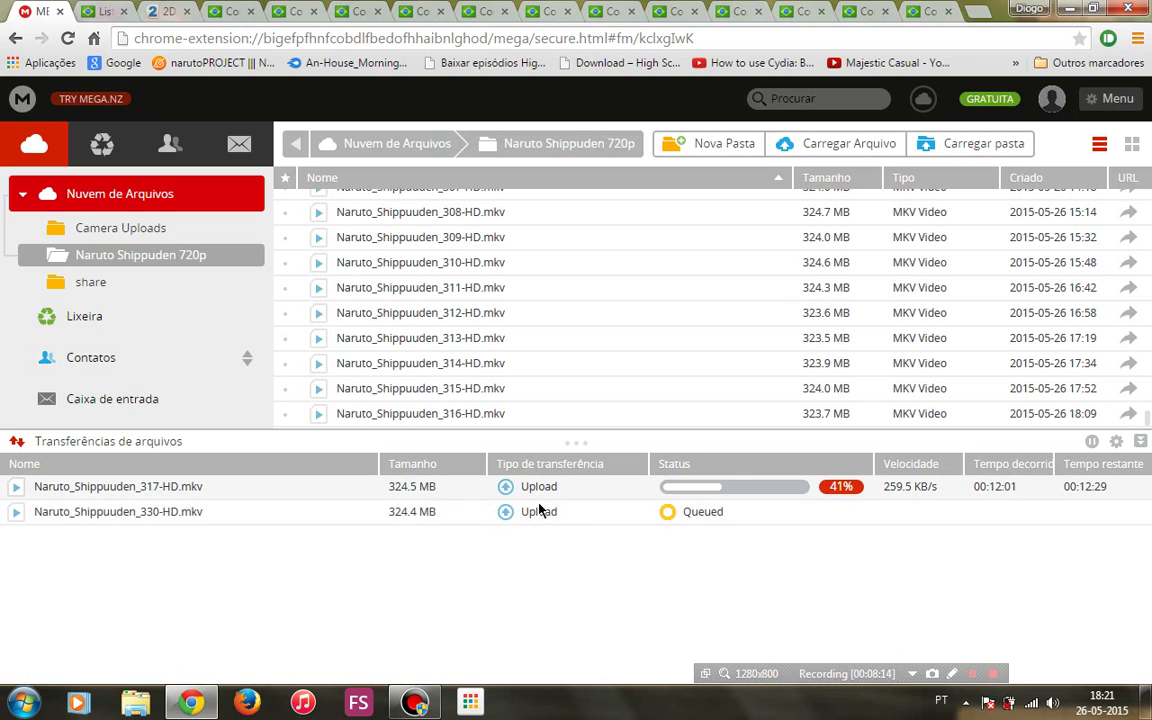
- Cancel the queued MEGA upload of Naruto_Shippuuden_330-HD.mkv and switch to 2Drive's file upload page
{"action": "right_click", "coordinate": [532, 507]}
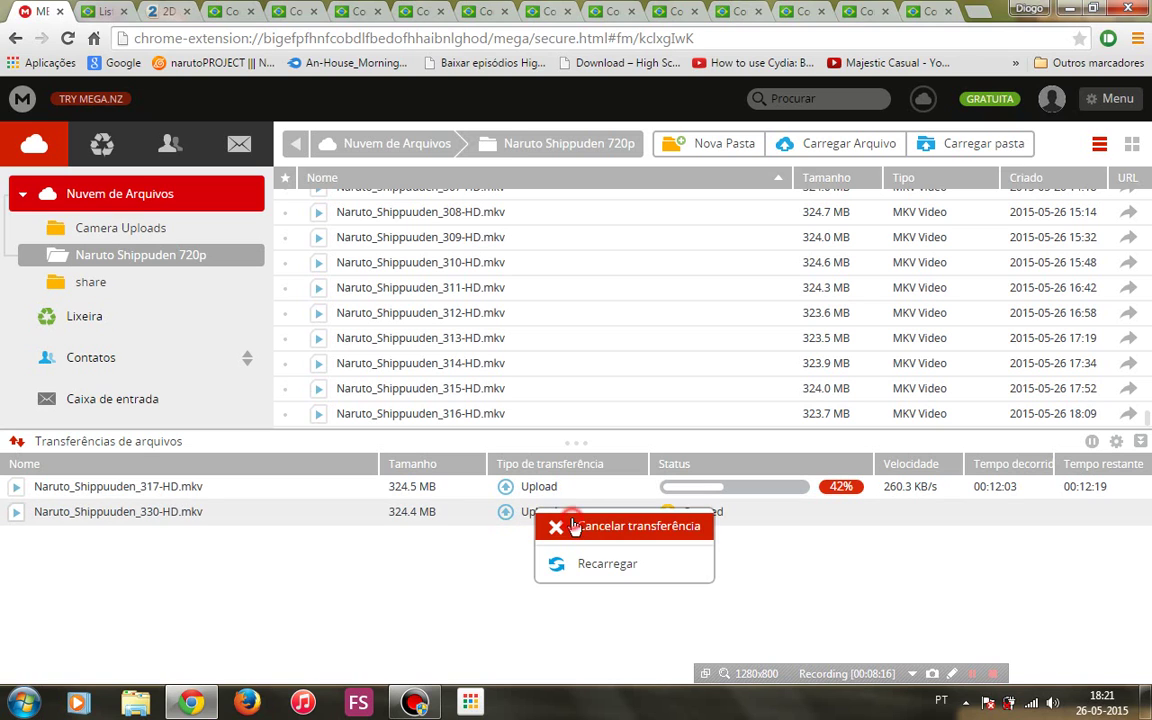
{"action": "left_click", "coordinate": [570, 526]}
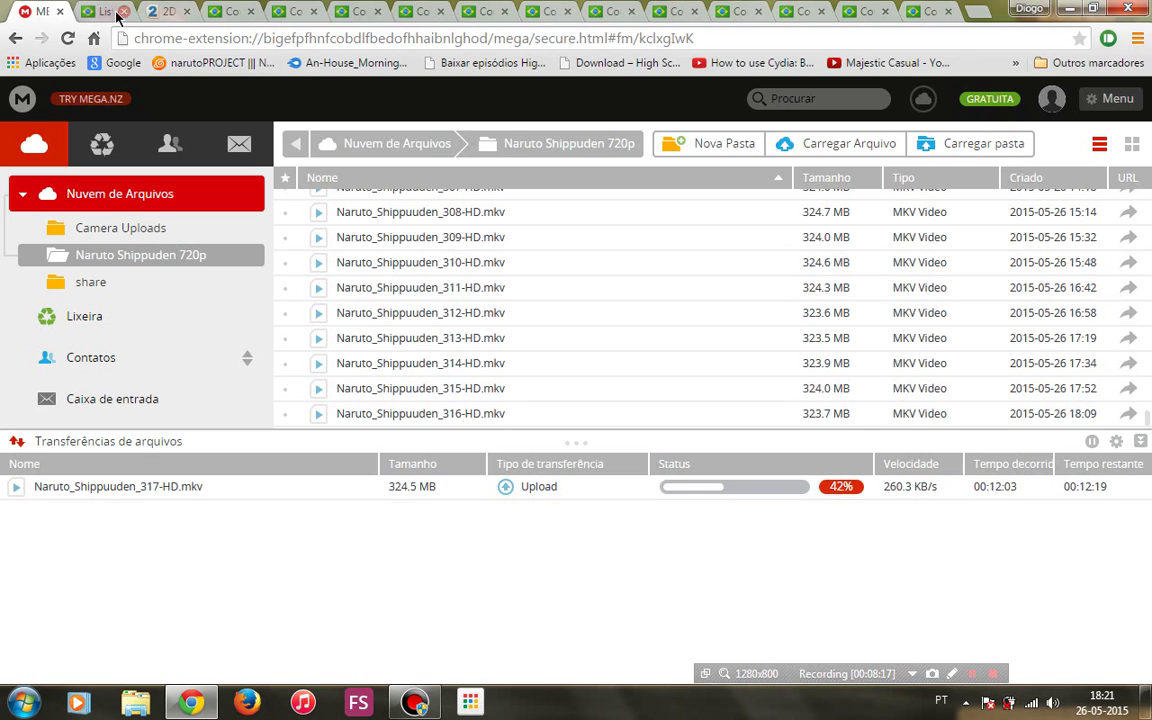
{"action": "left_click", "coordinate": [157, 14]}
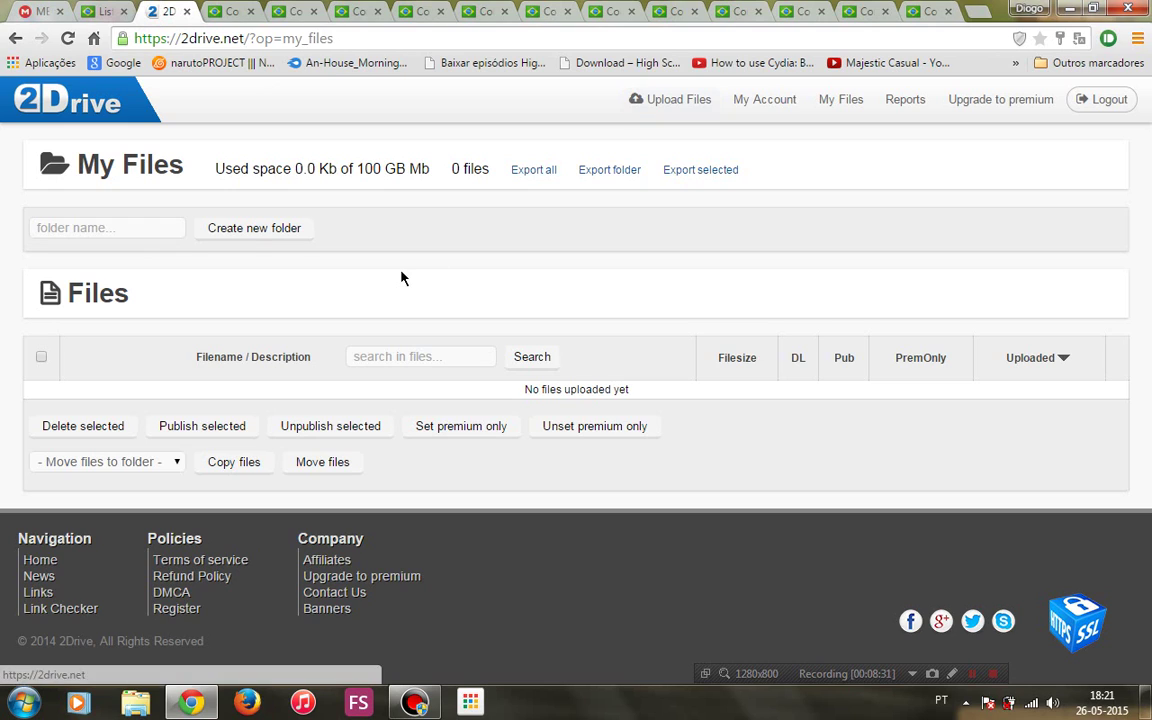
{"action": "left_click", "coordinate": [657, 104]}
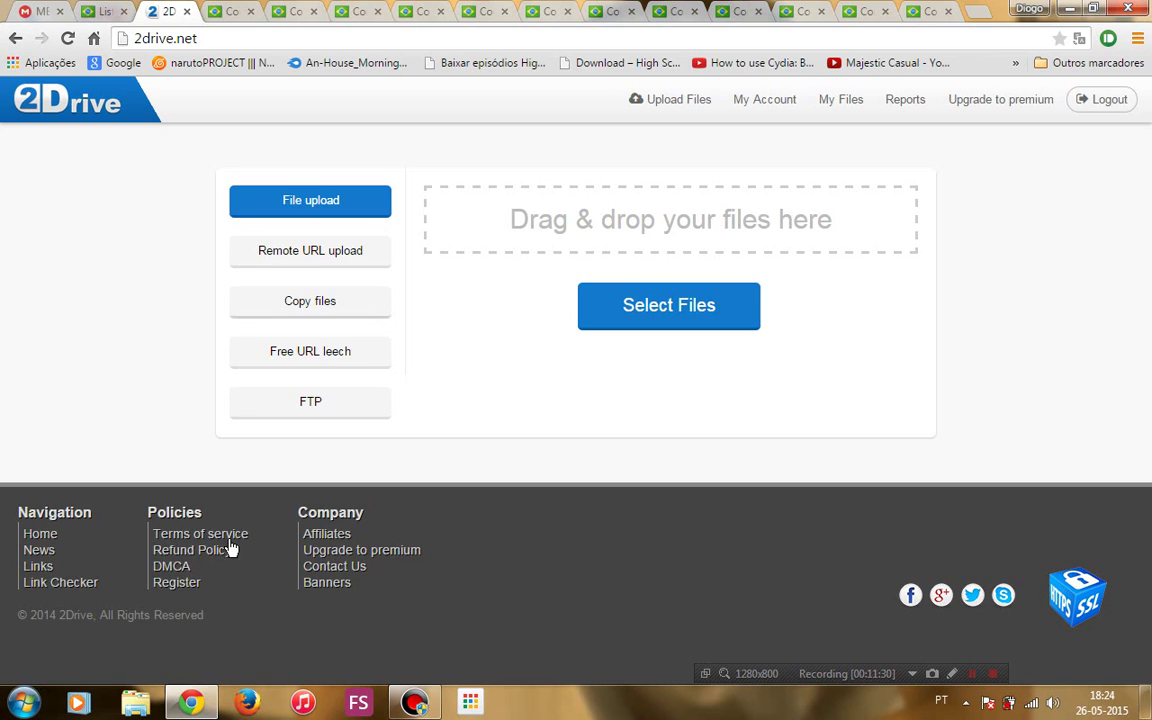
- Open the computer's drive overview in Windows Explorer and select the ATM (E:) drive
{"action": "left_click", "coordinate": [10, 709]}
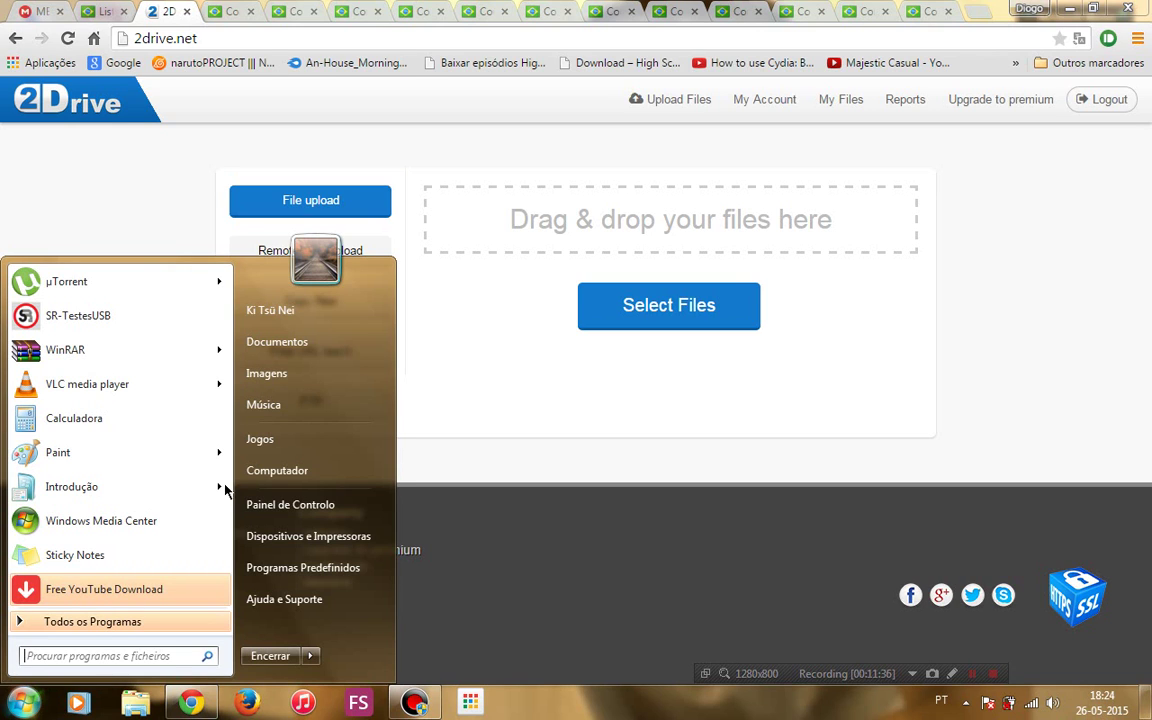
{"action": "left_click", "coordinate": [267, 472]}
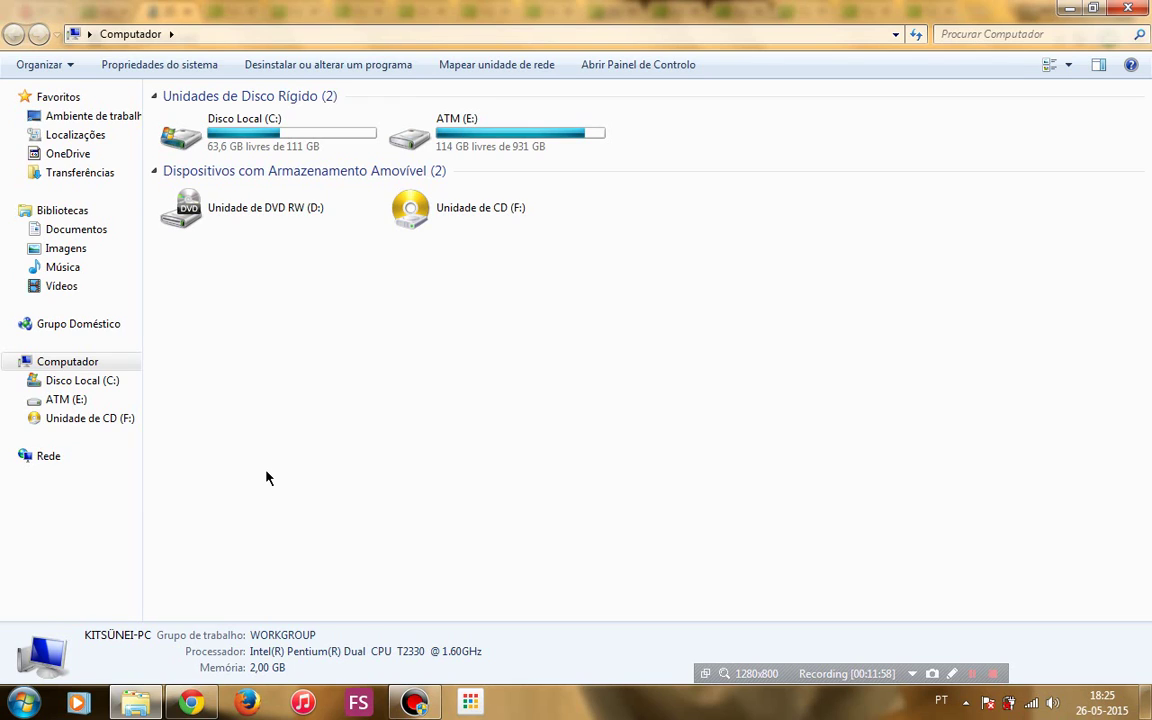
{"action": "left_click", "coordinate": [506, 141]}
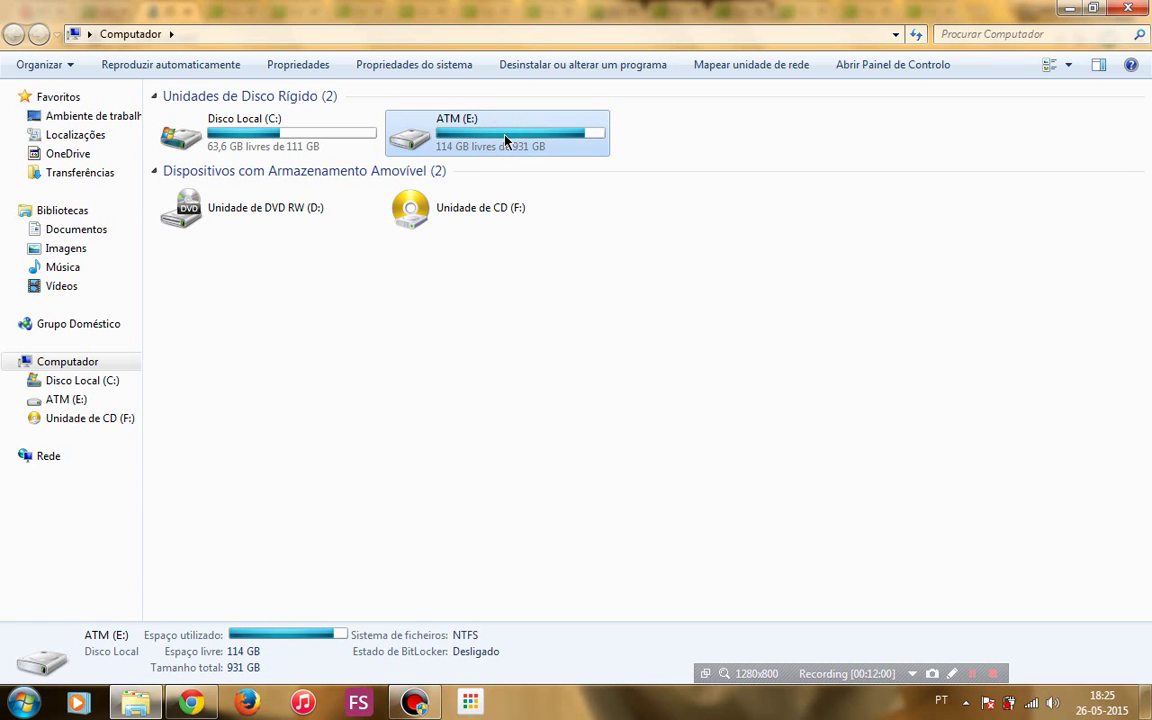
- Switch to MEGA in the browser to check the remaining upload's progress, and return to 2Drive
{"action": "key", "text": "alt+Tab"}
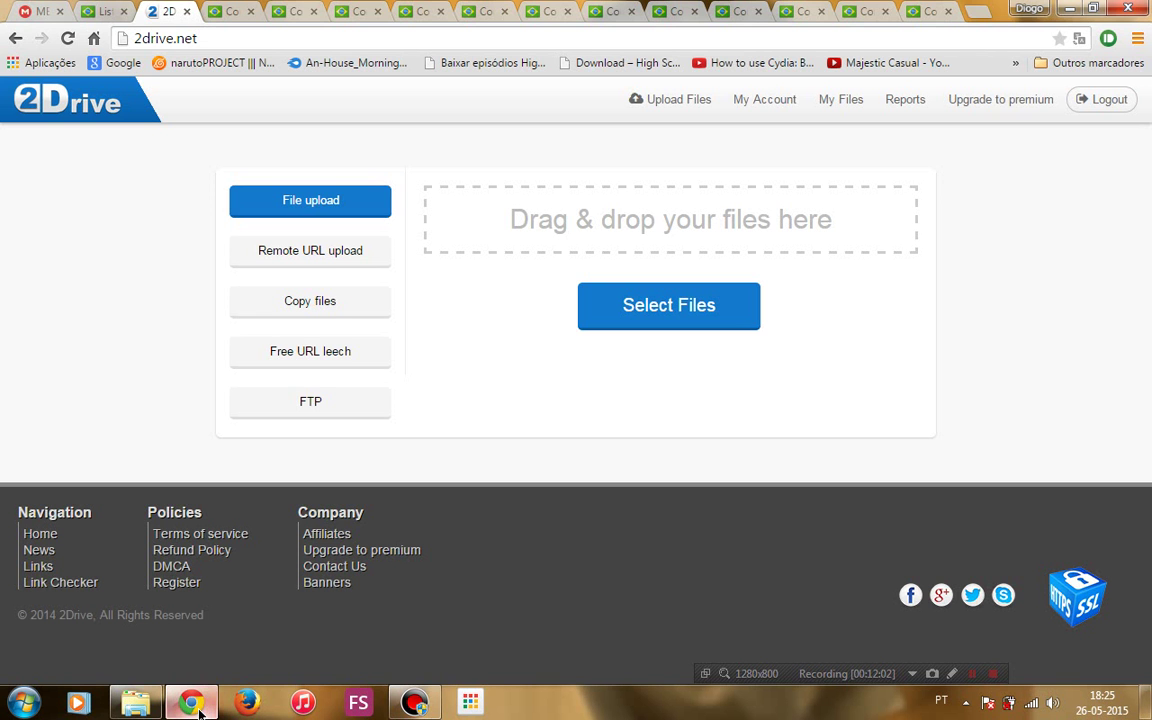
{"action": "left_click", "coordinate": [40, 11]}
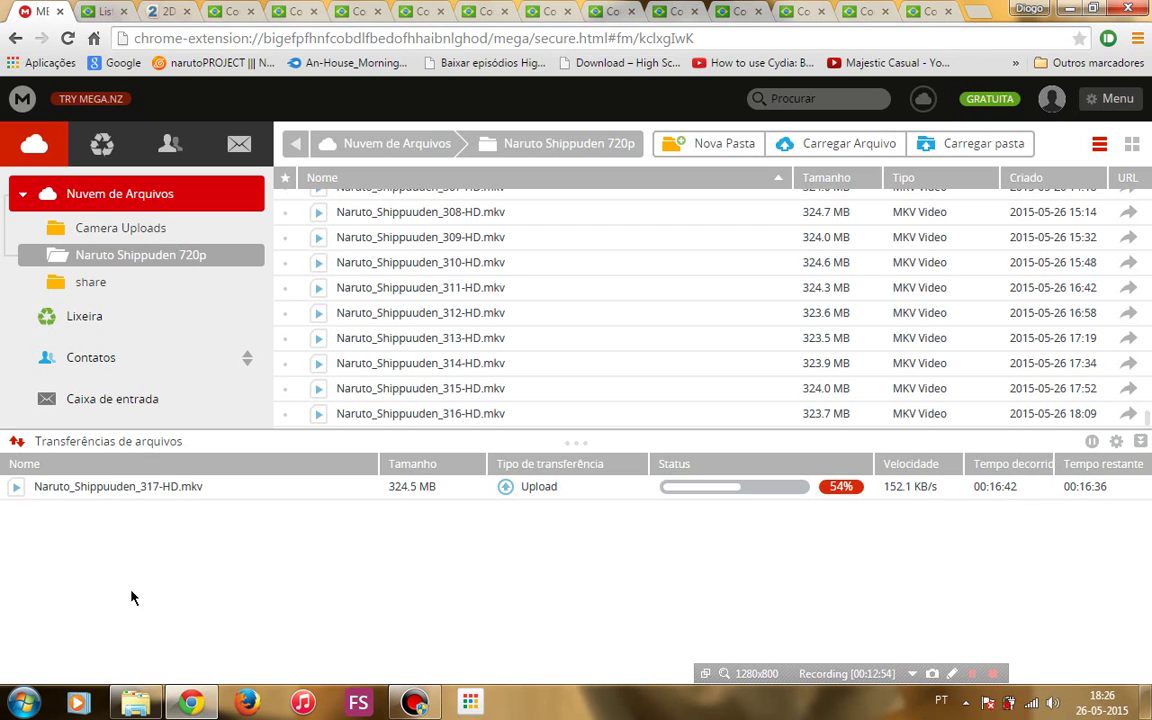
{"action": "left_click", "coordinate": [158, 13]}
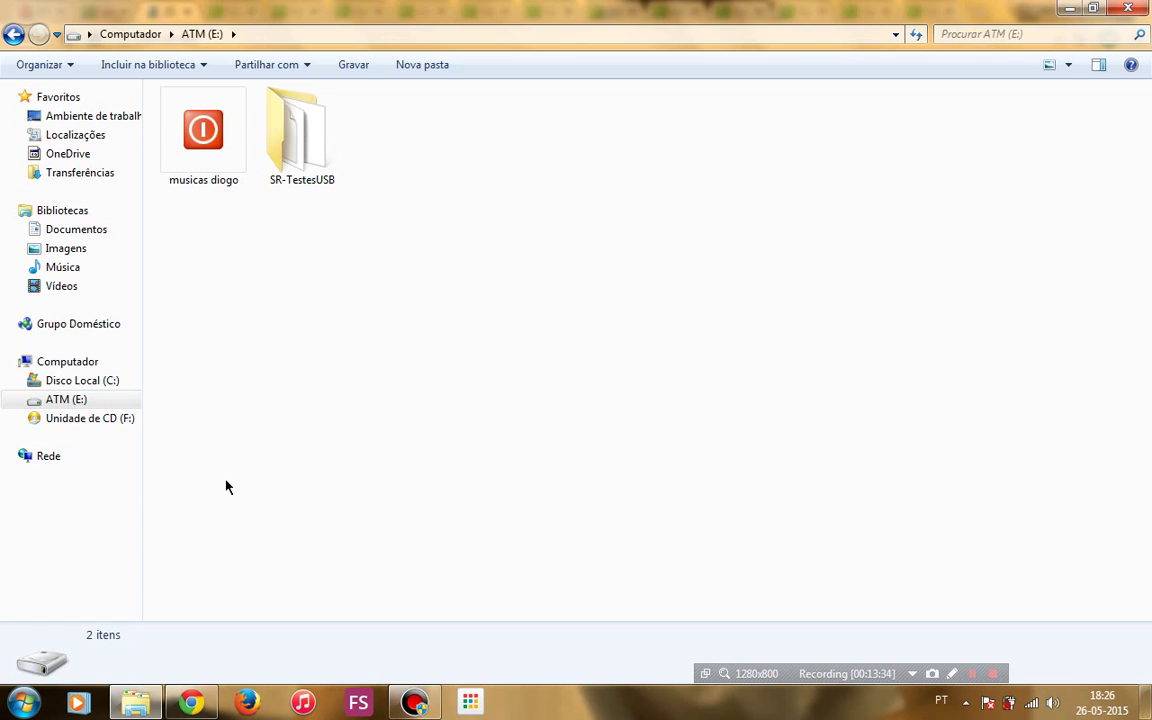
- In Windows Explorer, browse through the music folder on ATM (E:) to its Animes > Naruto folder
{"action": "double_click", "coordinate": [202, 128]}
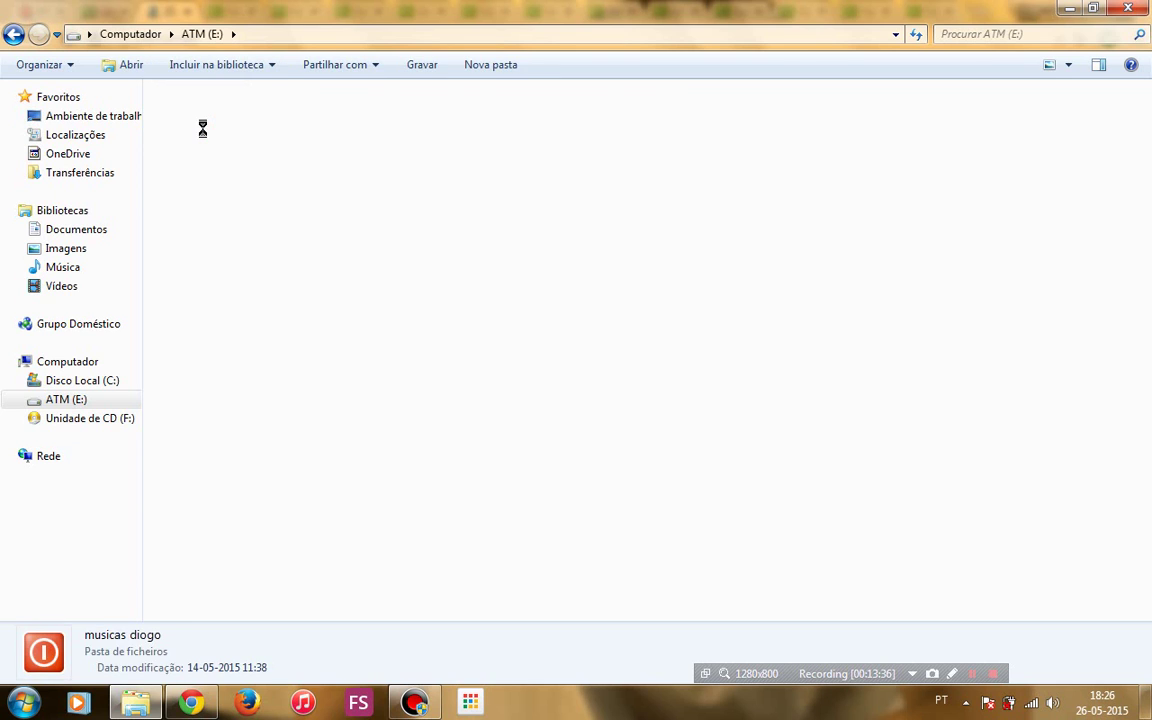
{"action": "double_click", "coordinate": [209, 116]}
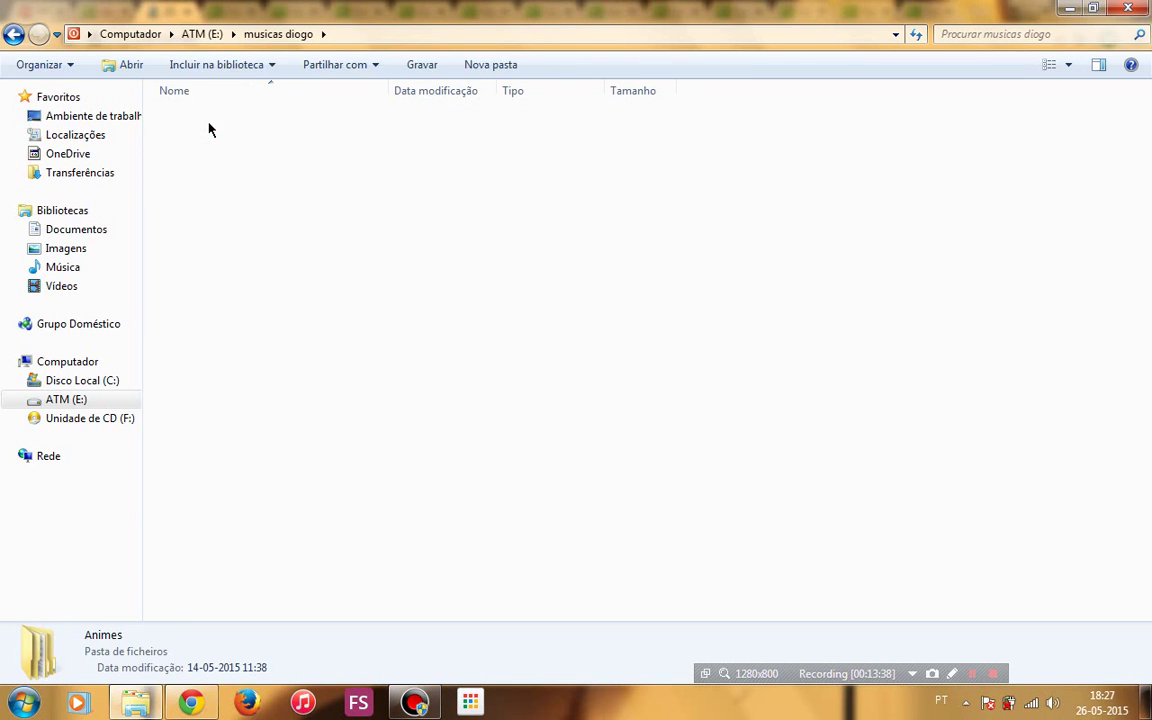
{"action": "double_click", "coordinate": [191, 252]}
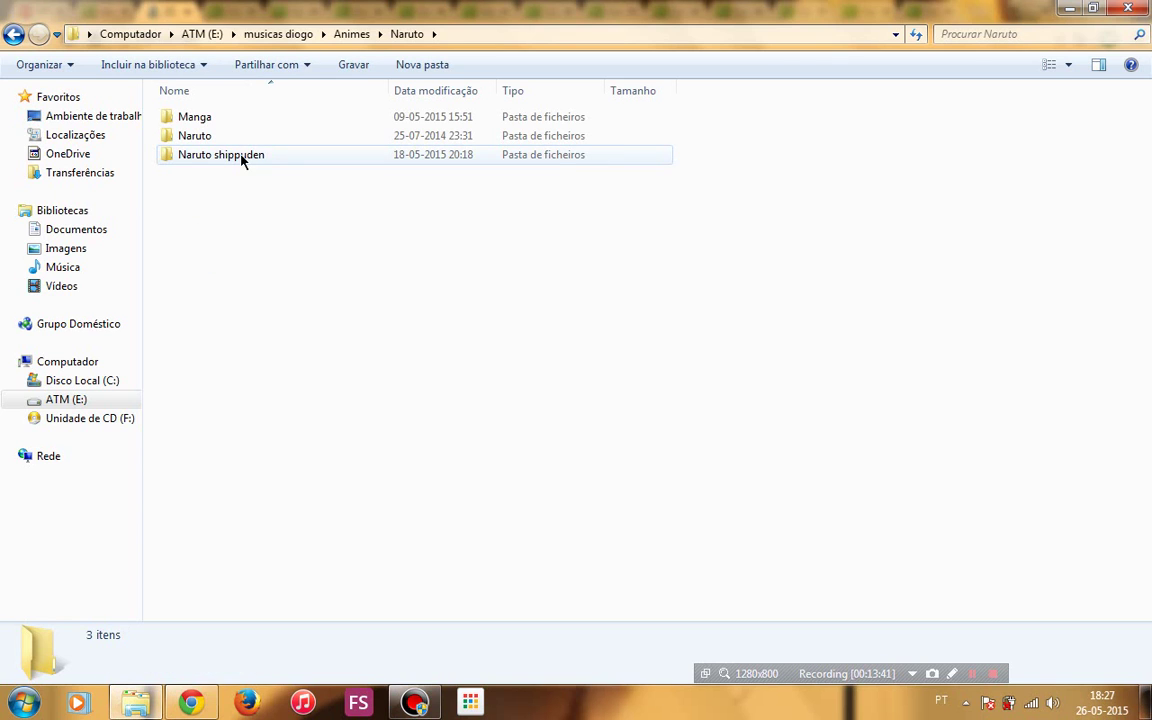
- Add the Manga folder from Windows Explorer to 2Drive's file upload area and start the upload
{"action": "left_click_drag", "start_coordinate": [241, 160], "coordinate": [160, 707]}
{"action": "left_click", "coordinate": [160, 707]}
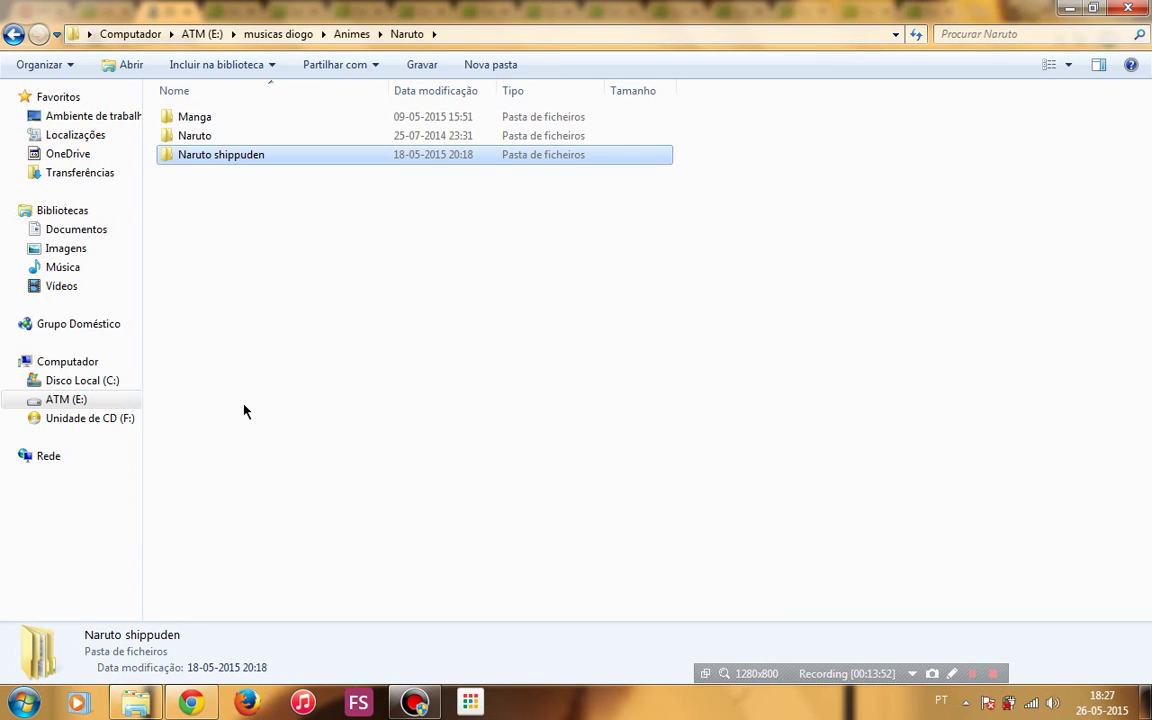
{"action": "left_click_drag", "start_coordinate": [210, 122], "coordinate": [549, 222]}
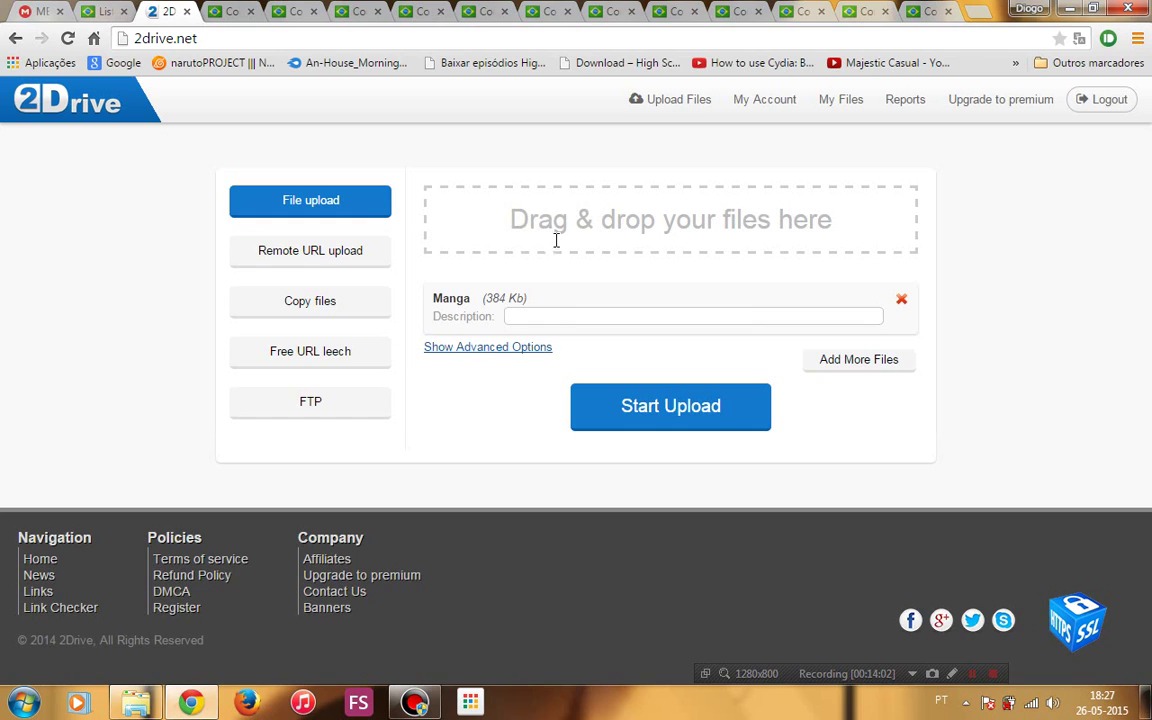
{"action": "left_click", "coordinate": [699, 426]}
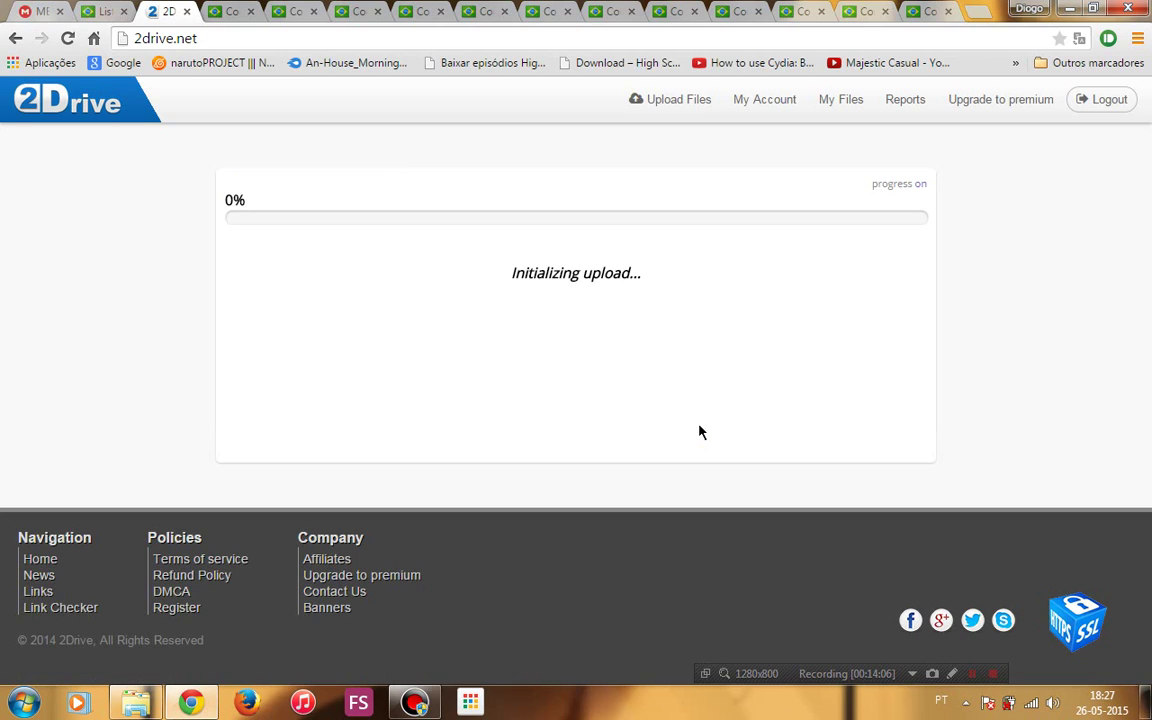
- Compare the progress of the 2Drive upload with the Naruto_Shippuuden_317-HD.mkv upload in MEGA
{"action": "left_click", "coordinate": [37, 13]}
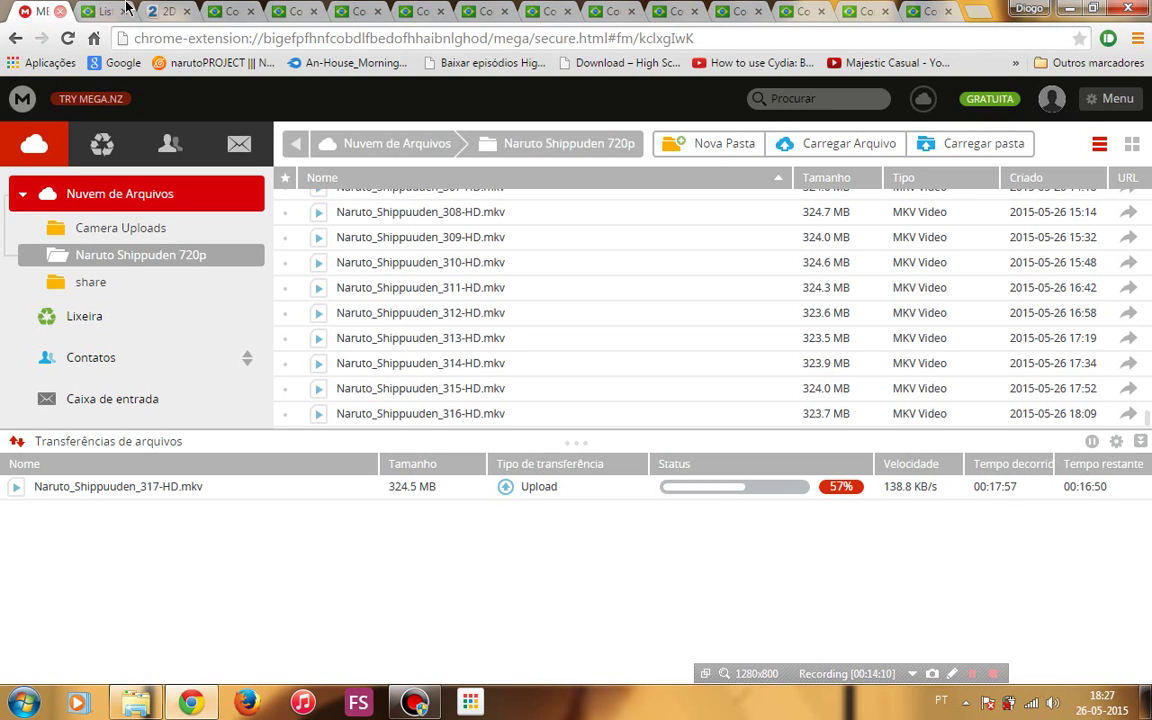
{"action": "left_click", "coordinate": [160, 14]}
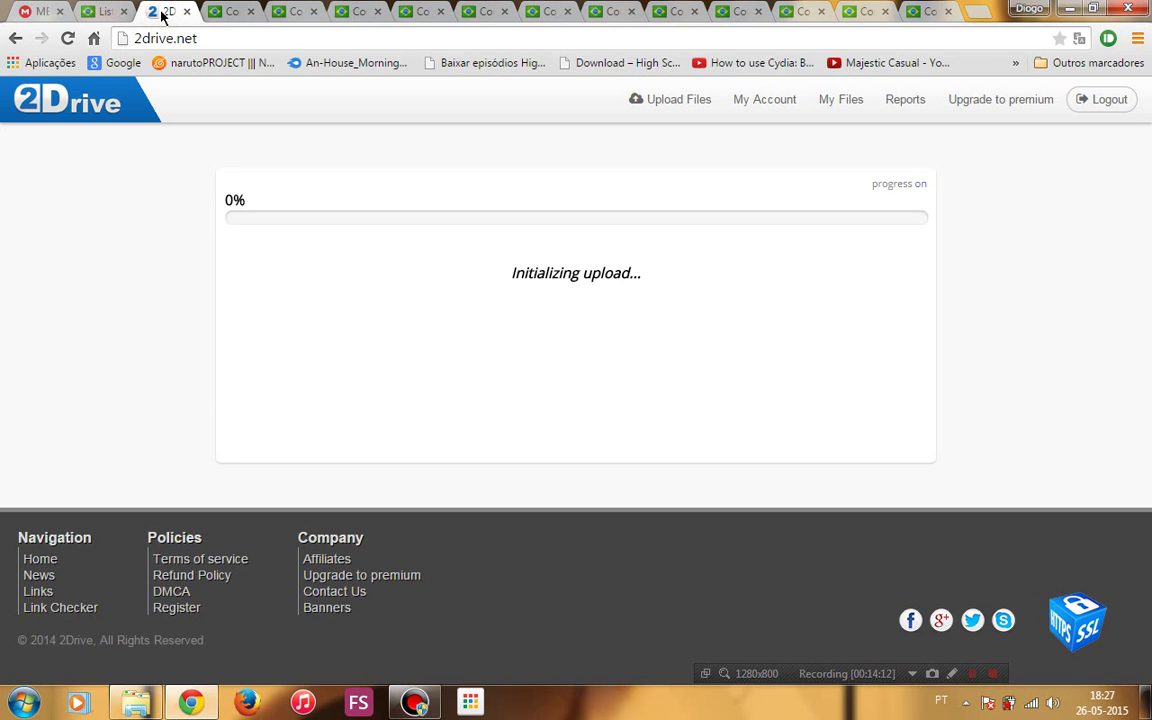
{"action": "left_click", "coordinate": [45, 20]}
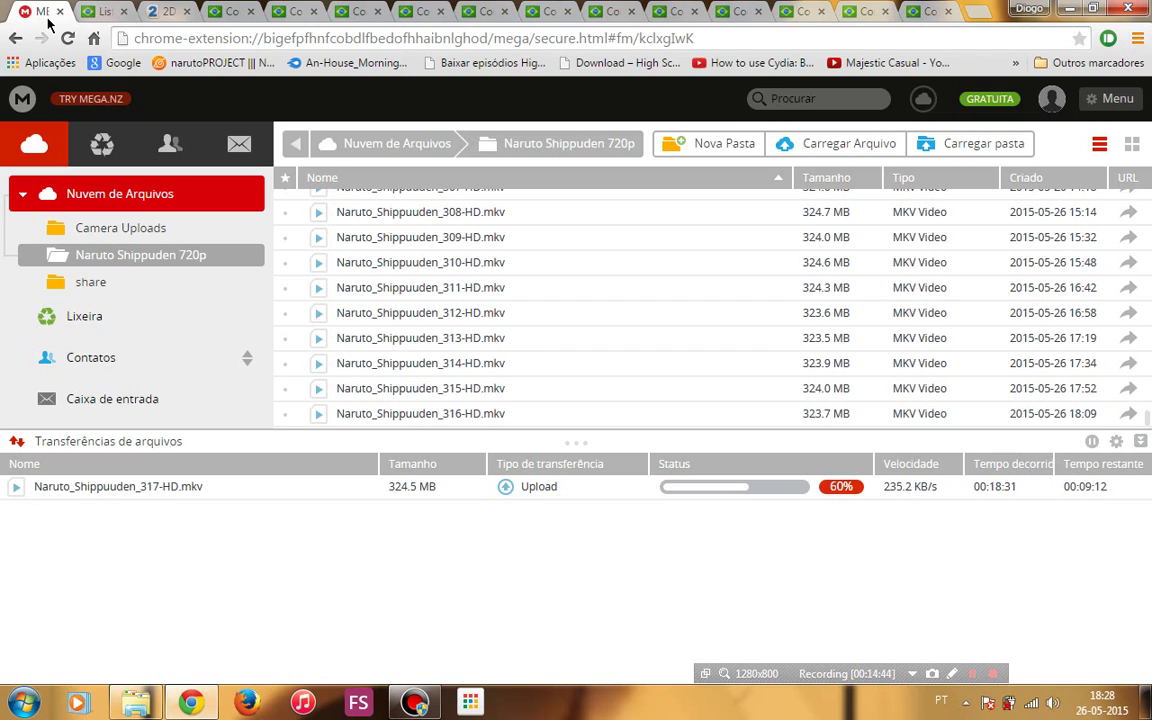
{"action": "left_click", "coordinate": [160, 11]}
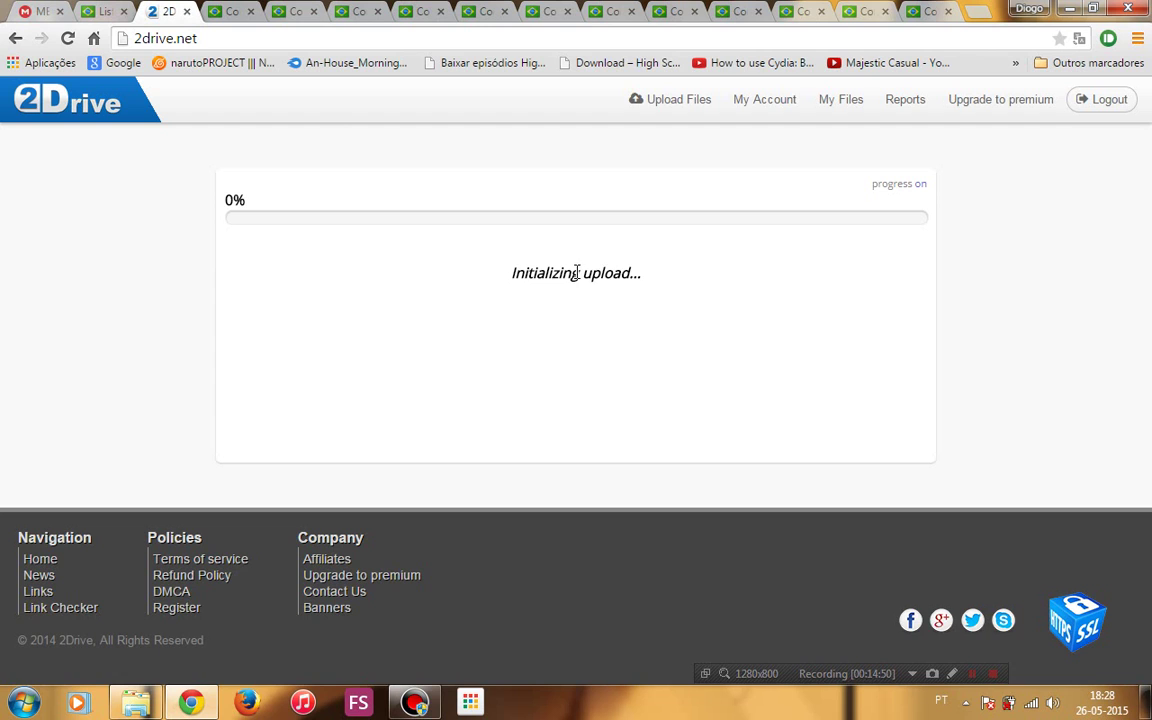
{"action": "left_click", "coordinate": [35, 18]}
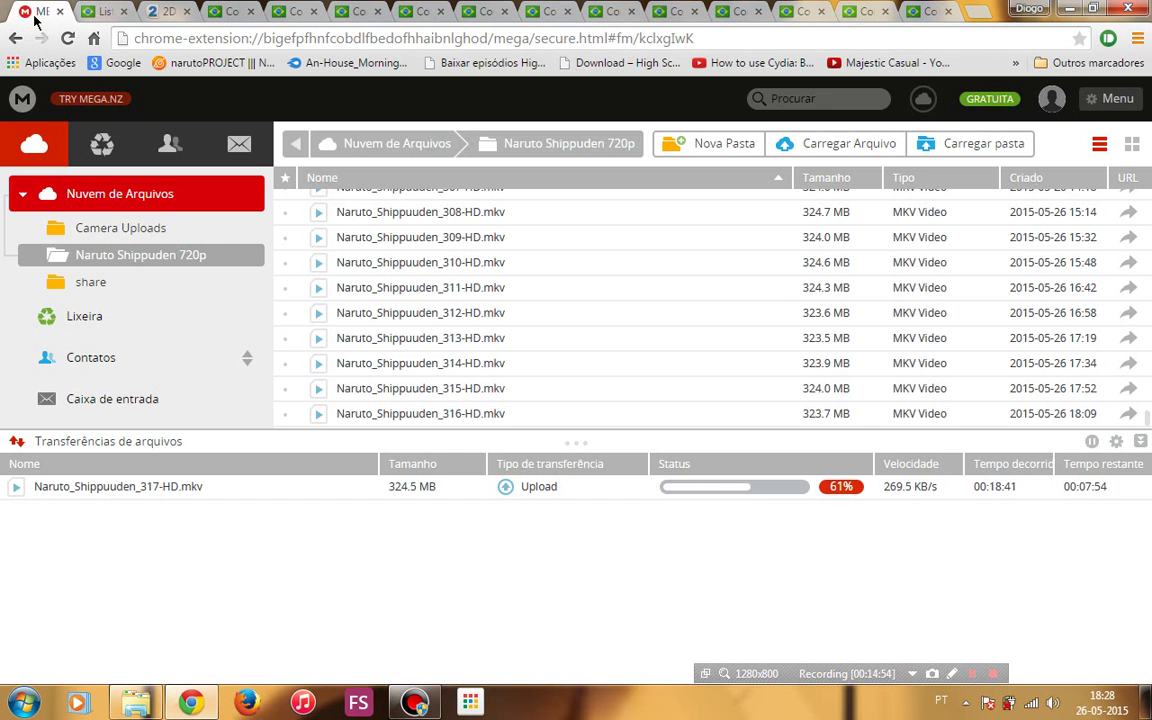